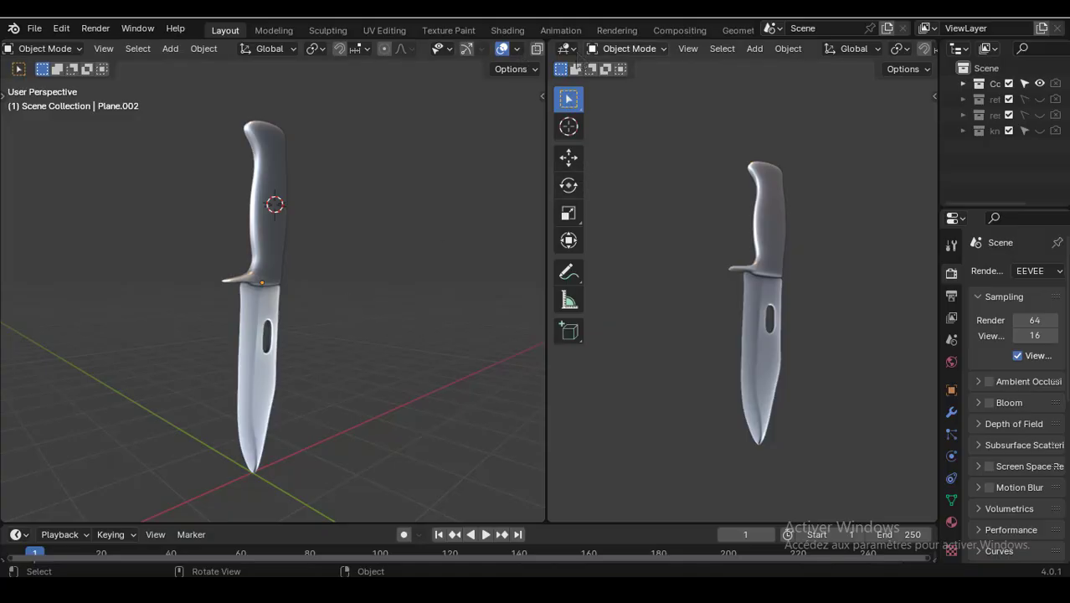
- Switch the left 3D viewport to Material Preview shading
{"action": "middle_click_drag", "start_coordinate": [516, 60], "coordinate": [389, 62]}
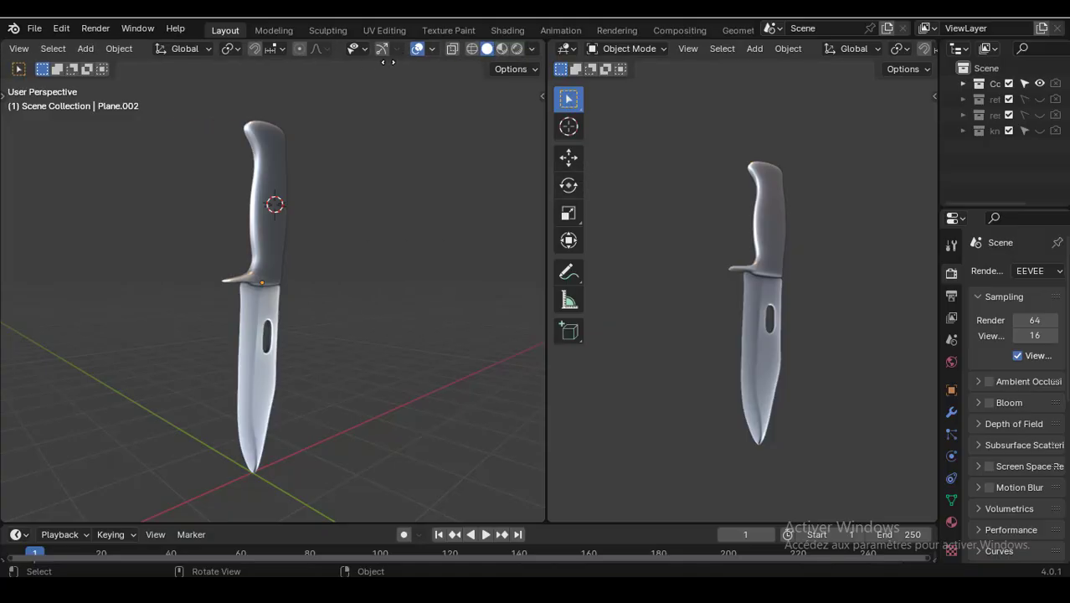
{"action": "left_click", "coordinate": [503, 48]}
{"action": "middle_click_drag", "start_coordinate": [392, 307], "coordinate": [379, 300]}
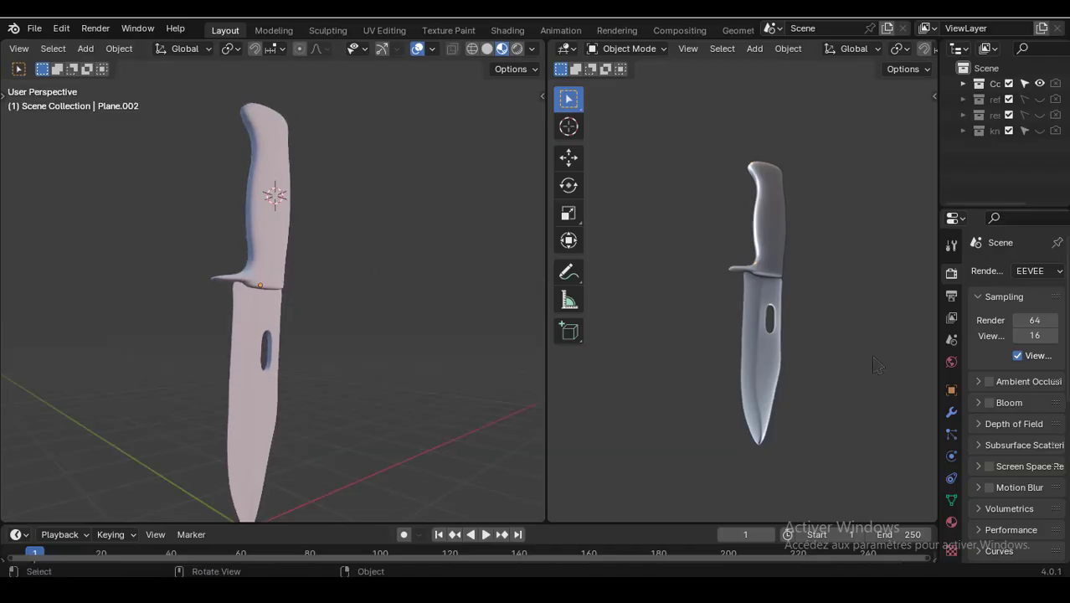
{"action": "scroll", "coordinate": [963, 381], "scroll_direction": "down", "scroll_amount": 12}
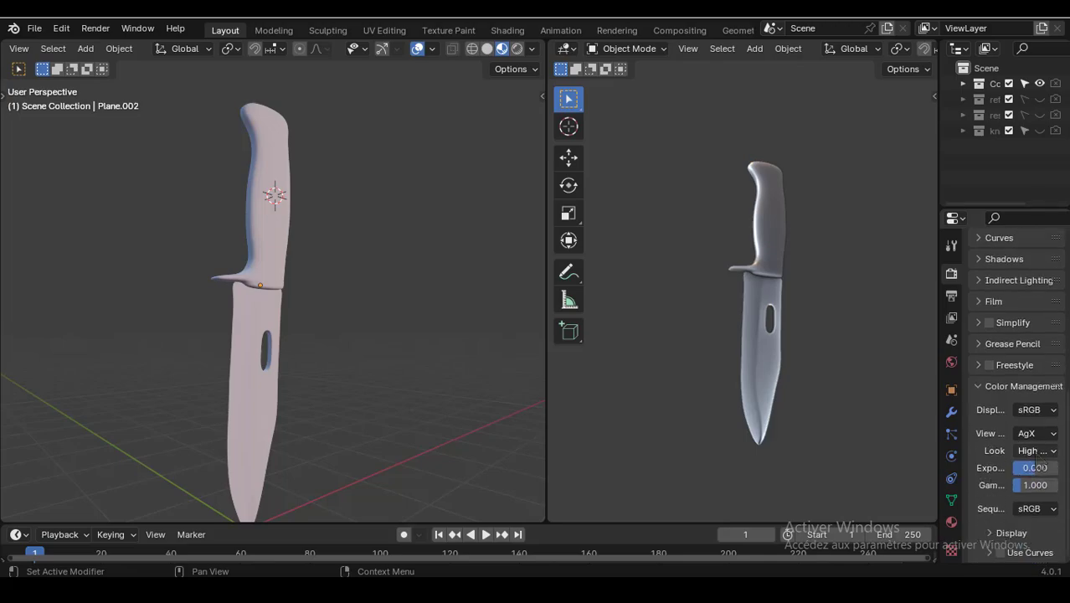
{"action": "left_click", "coordinate": [1036, 451]}
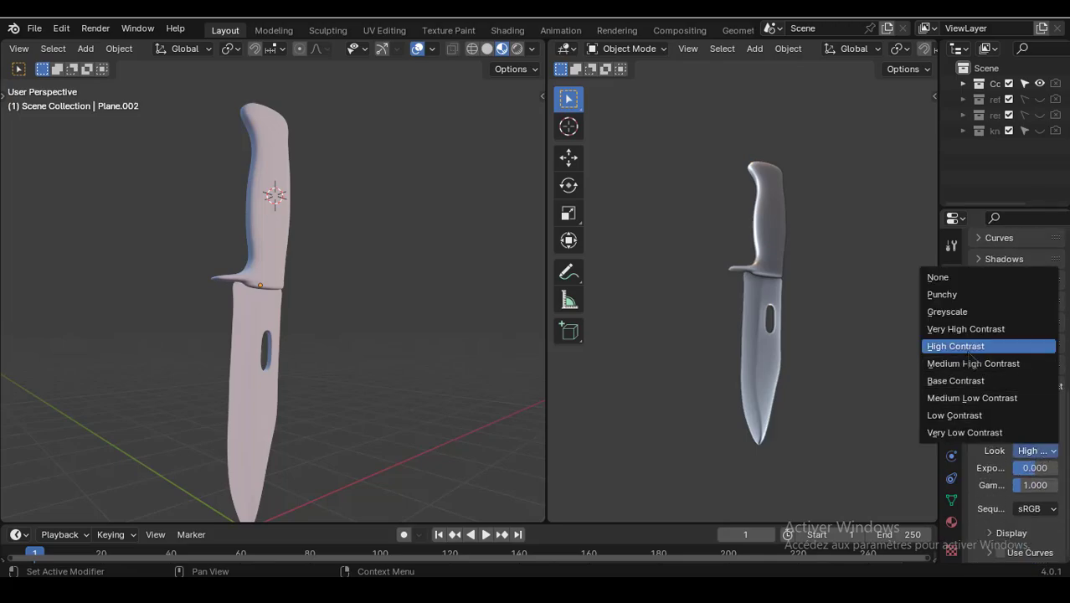
{"action": "middle_click_drag", "start_coordinate": [320, 351], "coordinate": [333, 366]}
- Change the right-hand area to the Shader Editor and select the knife blade
{"action": "left_click", "coordinate": [567, 50]}
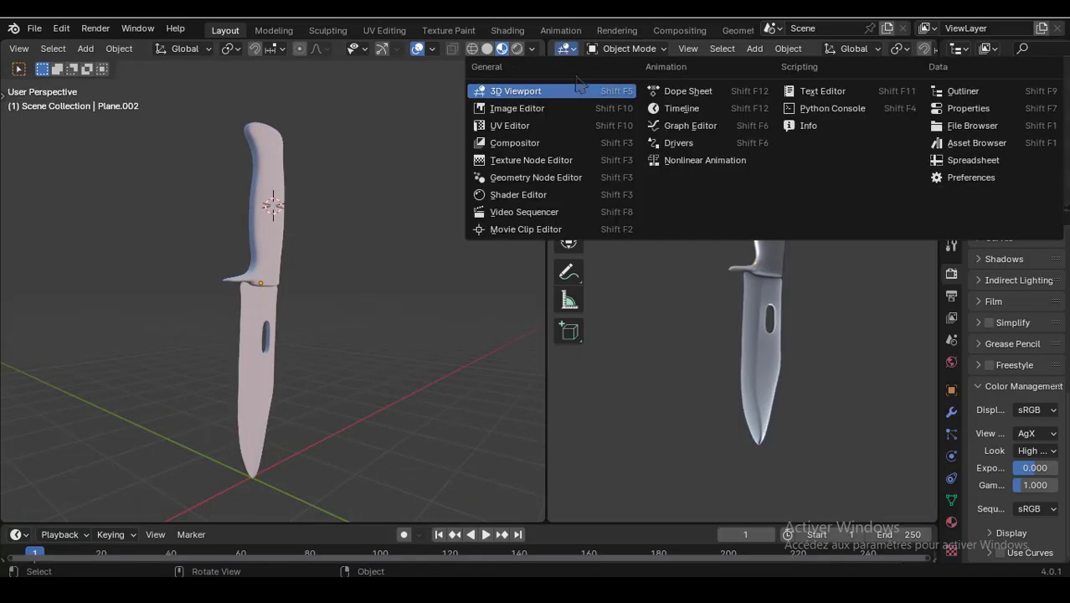
{"action": "left_click", "coordinate": [569, 194]}
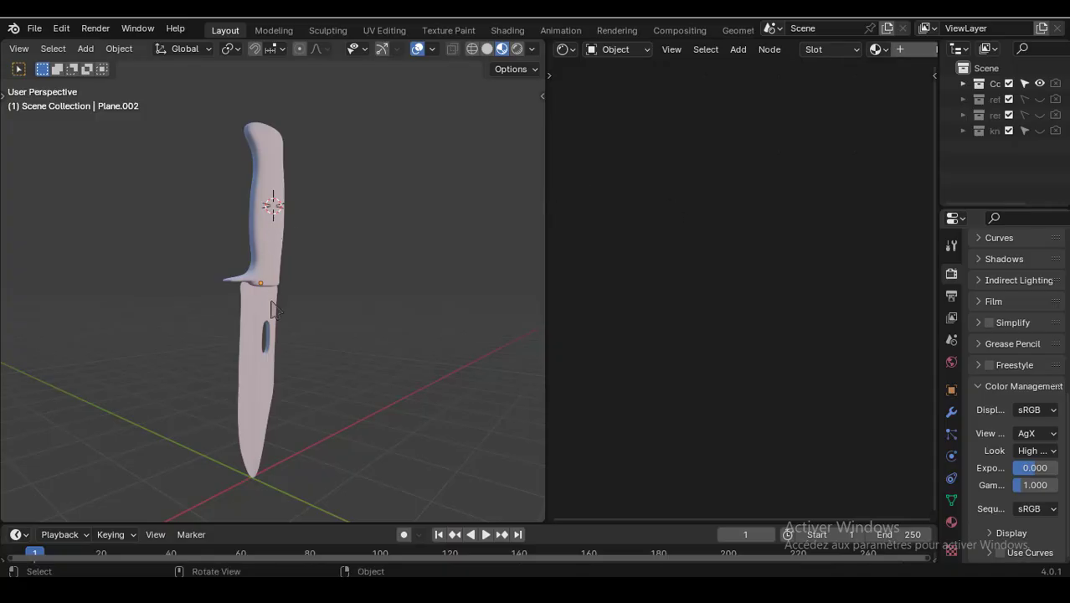
{"action": "left_click", "coordinate": [253, 374]}
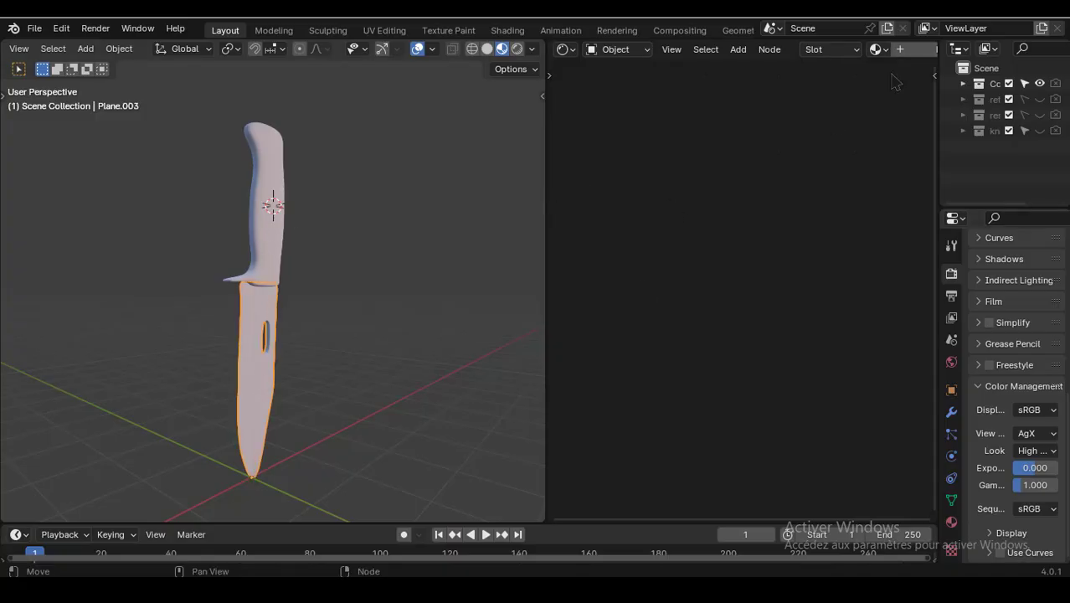
{"action": "scroll", "coordinate": [912, 52], "scroll_direction": "down", "scroll_amount": 3}
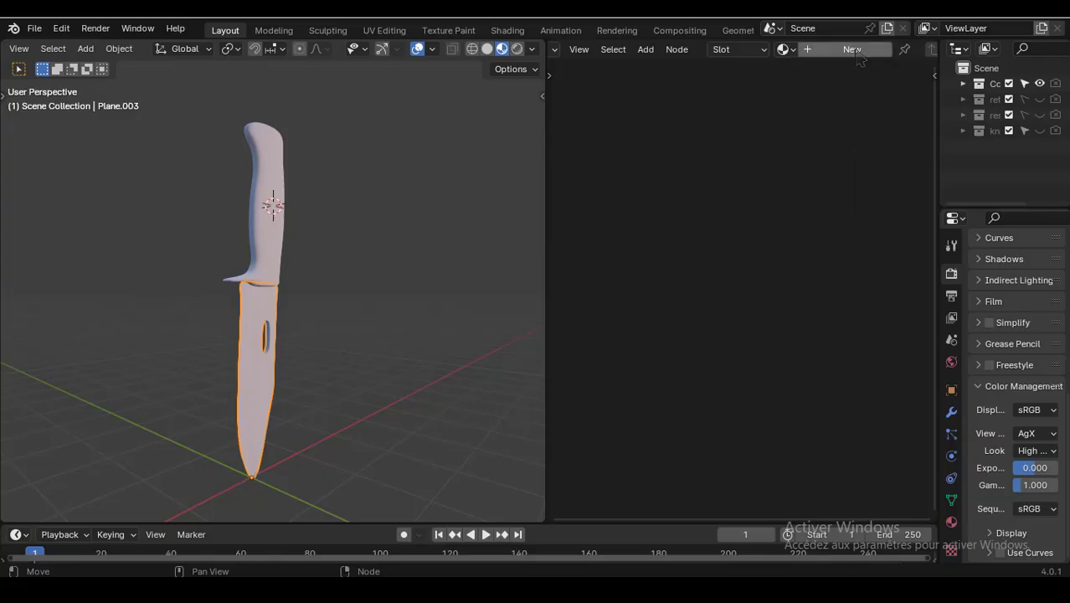
- Create a new material for the blade and set its Metallic value to 1.000
{"action": "left_click", "coordinate": [852, 52]}
{"action": "scroll", "coordinate": [792, 208], "scroll_direction": "up", "scroll_amount": 3}
{"action": "middle_click_drag", "start_coordinate": [824, 179], "coordinate": [703, 235]}
{"action": "scroll", "coordinate": [709, 190], "scroll_direction": "up", "scroll_amount": 11}
{"action": "middle_click_drag", "start_coordinate": [372, 402], "coordinate": [351, 325]}
{"action": "left_click", "coordinate": [350, 324]}
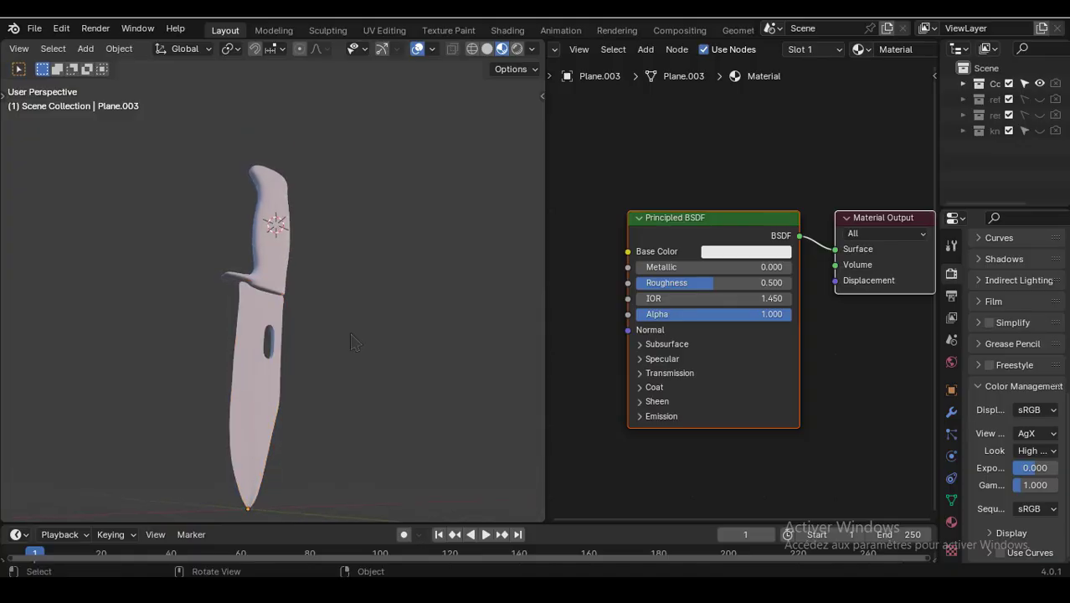
{"action": "scroll", "coordinate": [352, 339], "scroll_direction": "up", "scroll_amount": 2}
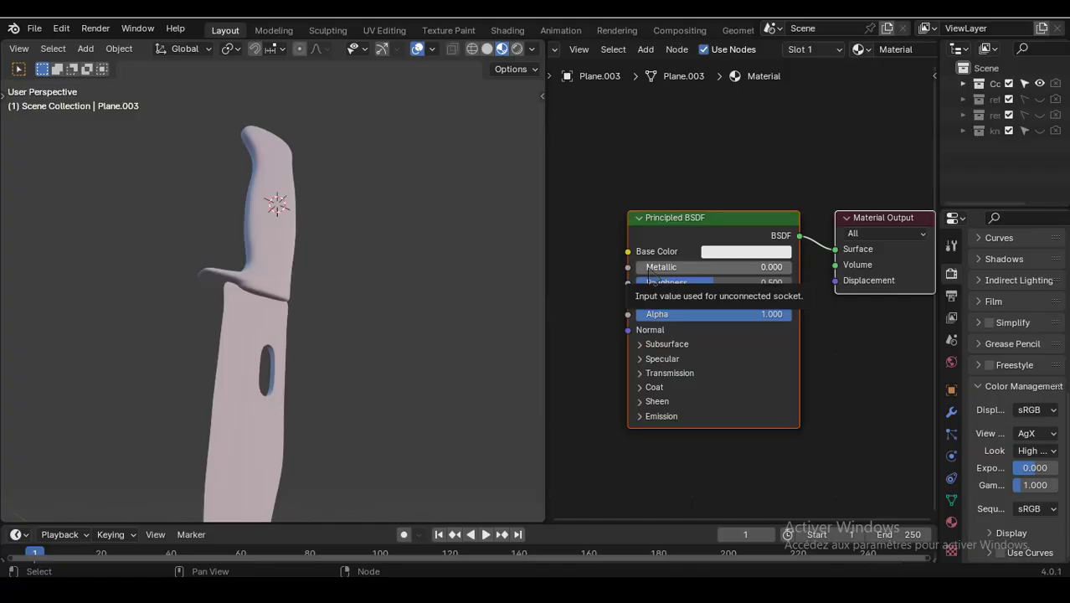
{"action": "left_click_drag", "start_coordinate": [652, 279], "coordinate": [791, 267]}
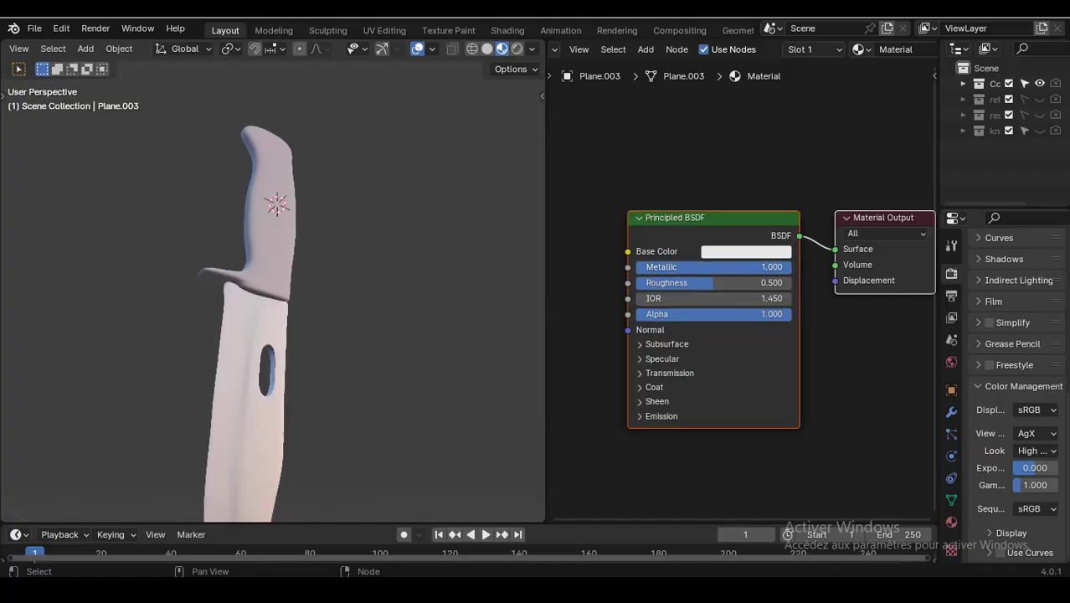
- Add a Noise Texture node to the blade material next to the Principled BSDF
{"action": "middle_click_drag", "start_coordinate": [456, 412], "coordinate": [425, 444]}
{"action": "scroll", "coordinate": [424, 444], "scroll_direction": "down", "scroll_amount": 2}
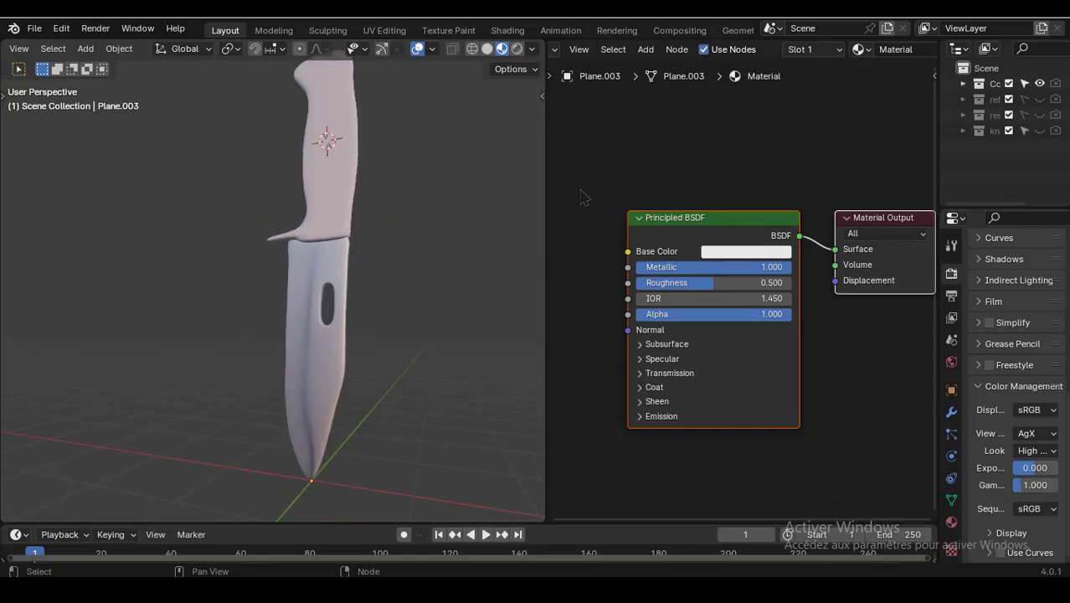
{"action": "middle_click_drag", "start_coordinate": [593, 219], "coordinate": [654, 221]}
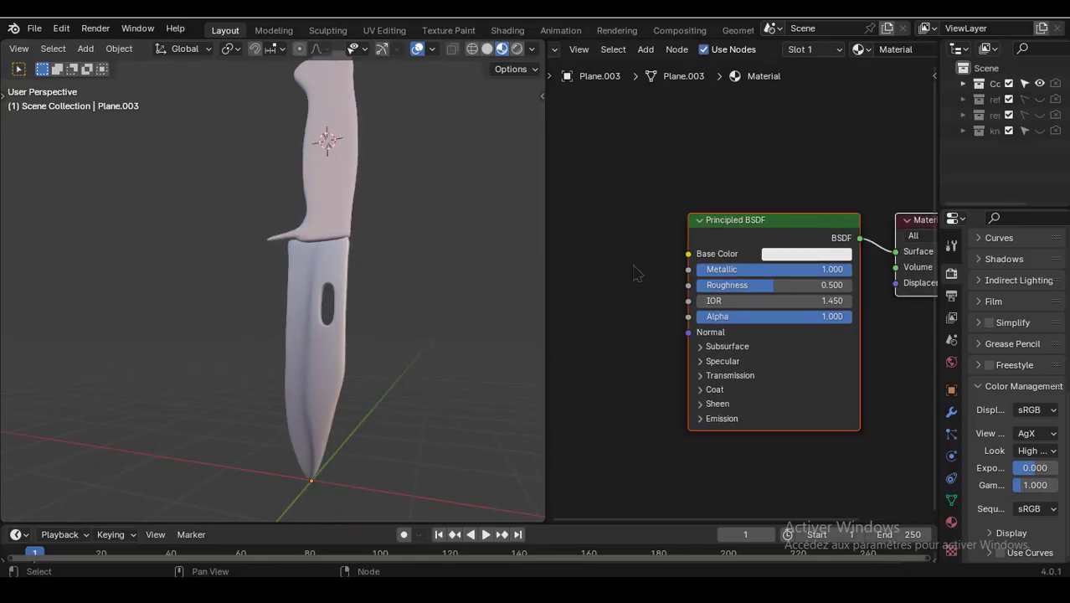
{"action": "middle_click_drag", "start_coordinate": [613, 261], "coordinate": [715, 307]}
{"action": "key", "text": "shift+a"}
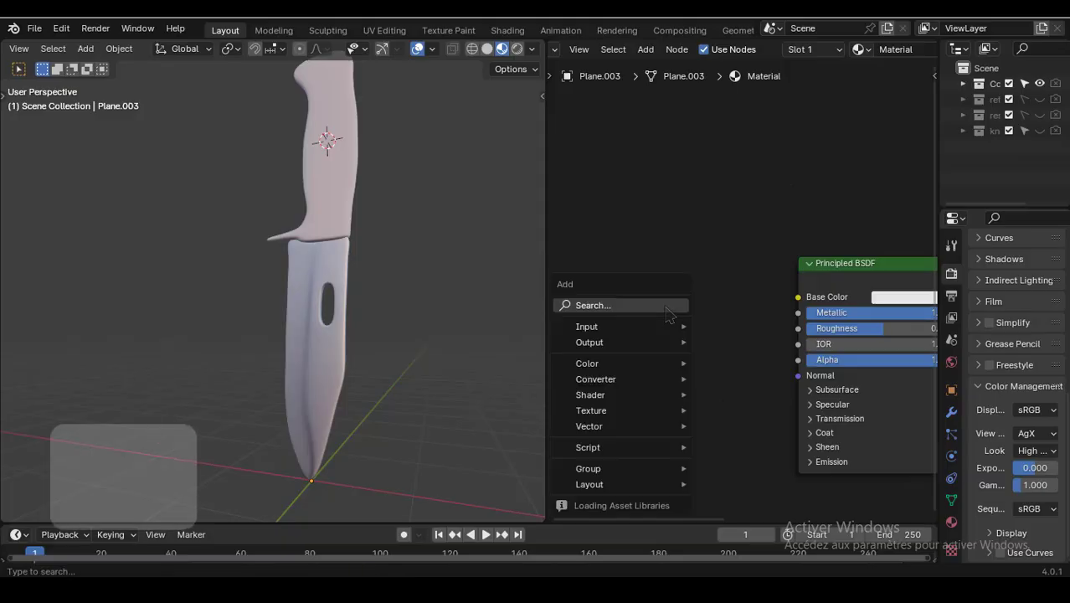
{"action": "left_click", "coordinate": [667, 306]}
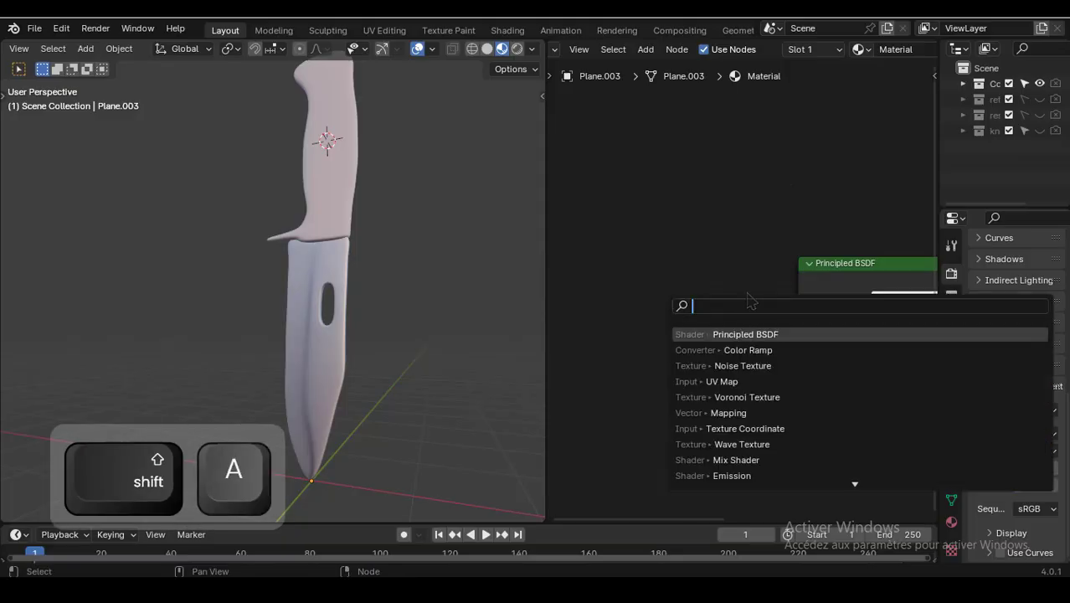
{"action": "left_click", "coordinate": [746, 366]}
{"action": "left_click", "coordinate": [628, 294]}
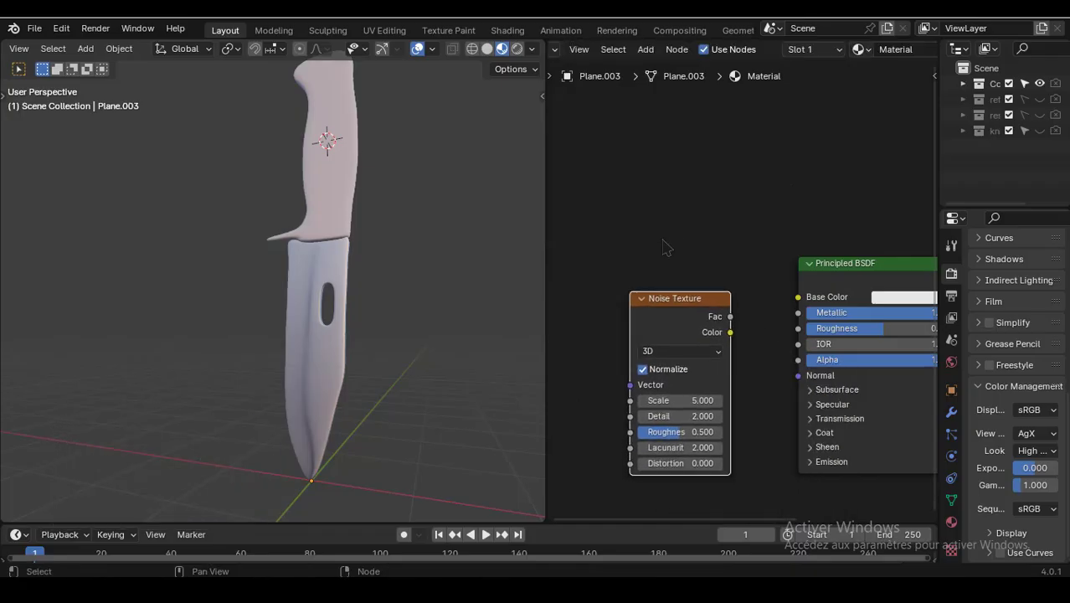
- Search the add-ons in Preferences for node to check the Node Wrangler add-on
{"action": "middle_click_drag", "start_coordinate": [681, 255], "coordinate": [671, 197]}
{"action": "scroll", "coordinate": [667, 201], "scroll_direction": "up", "scroll_amount": 3}
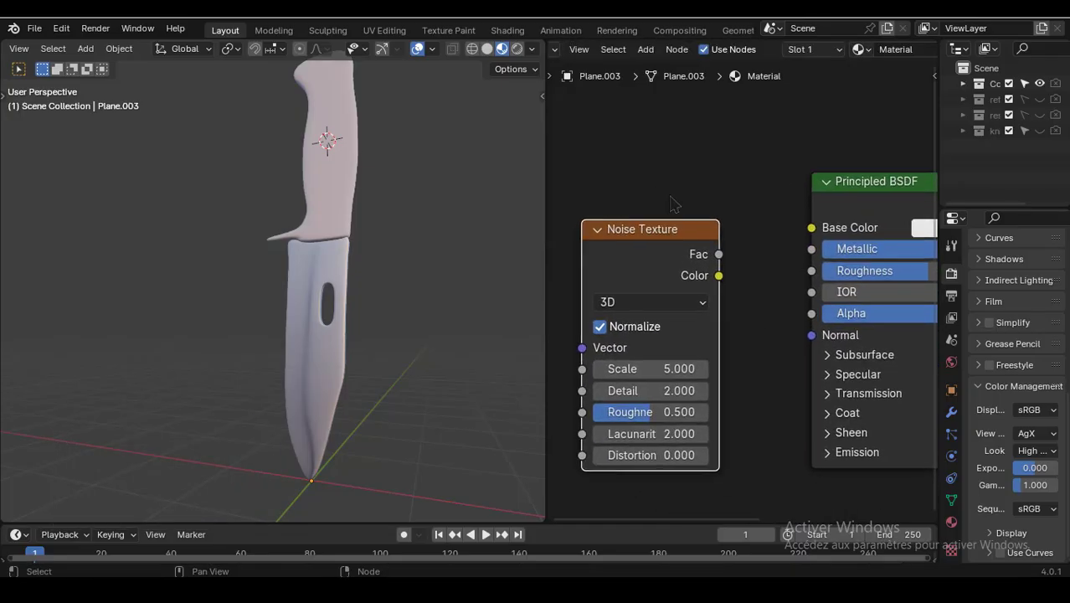
{"action": "left_click", "coordinate": [61, 27]}
{"action": "left_click", "coordinate": [97, 230]}
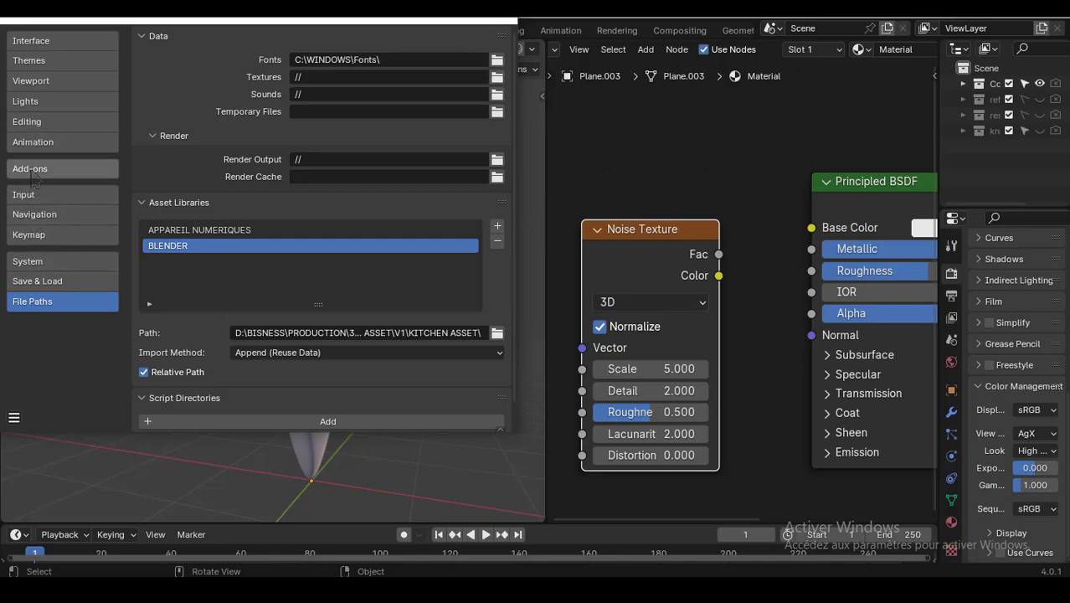
{"action": "left_click", "coordinate": [59, 170]}
{"action": "left_click", "coordinate": [452, 60]}
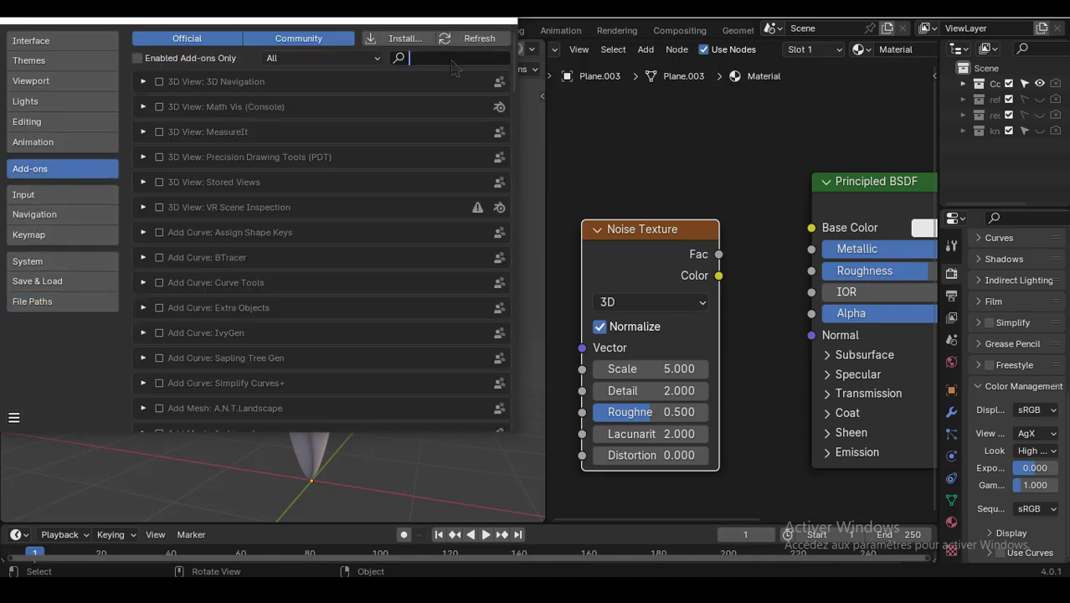
{"action": "type", "text": "node"}
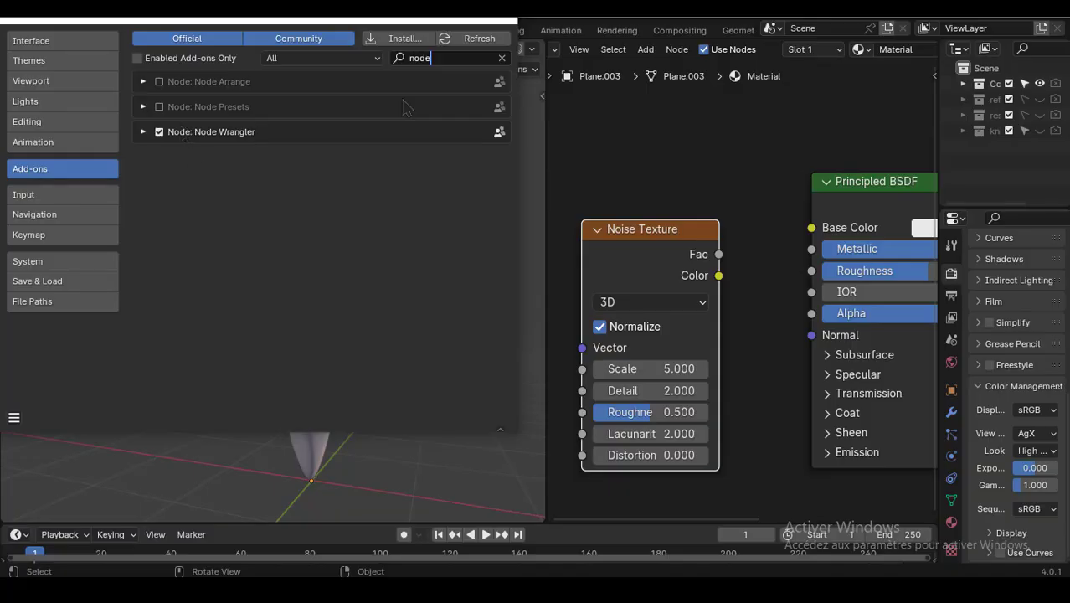
{"action": "left_click", "coordinate": [507, 21]}
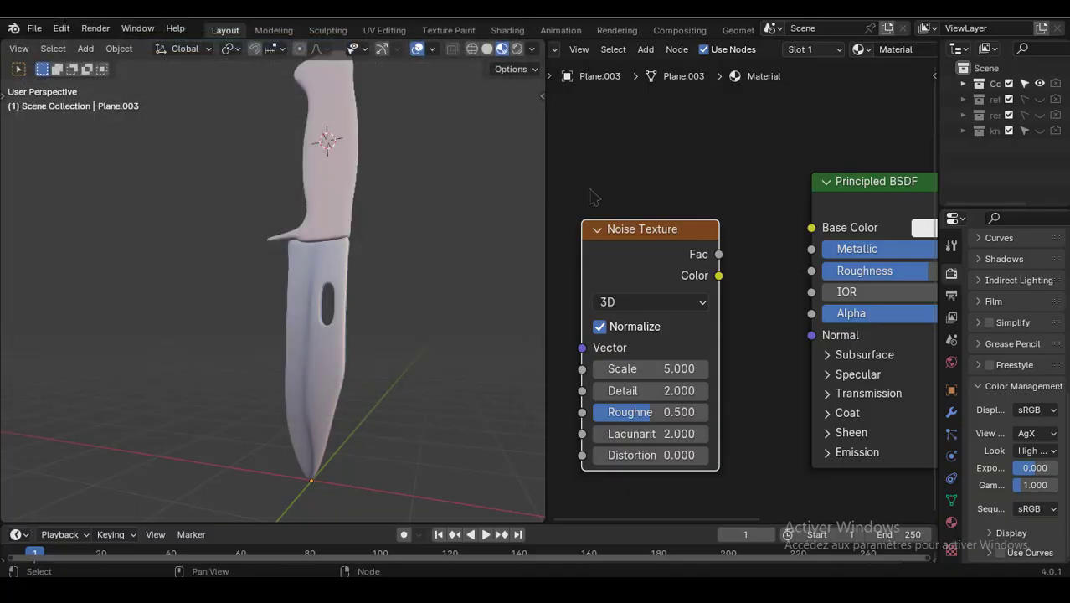
- Link the Noise Texture's Fac output into the Principled BSDF's Metallic input
{"action": "scroll", "coordinate": [591, 197], "scroll_direction": "up", "scroll_amount": 2}
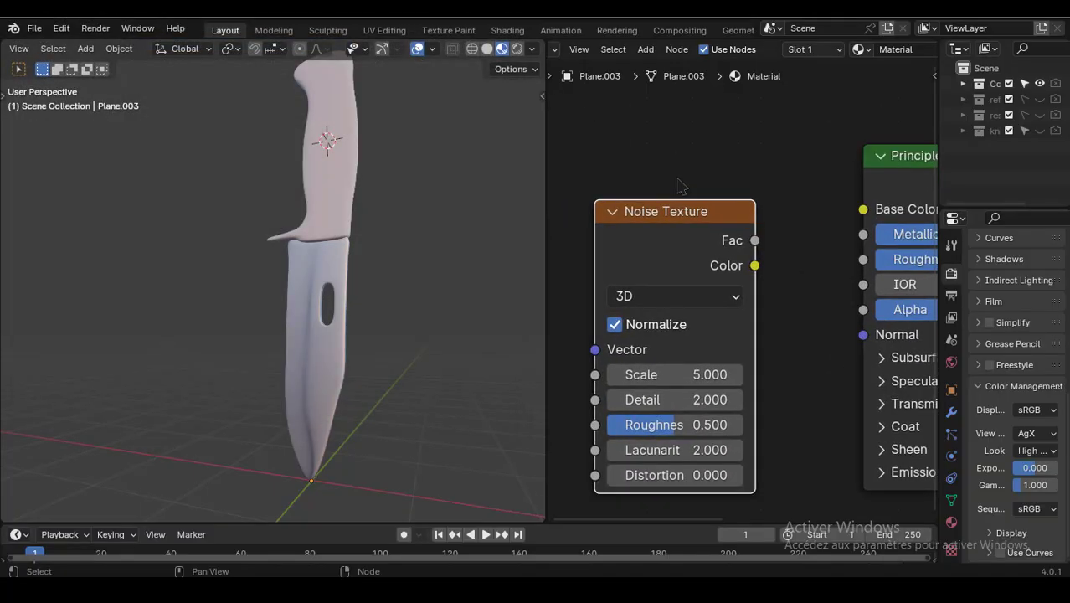
{"action": "left_click", "coordinate": [703, 219], "text": "ctrl+shift"}
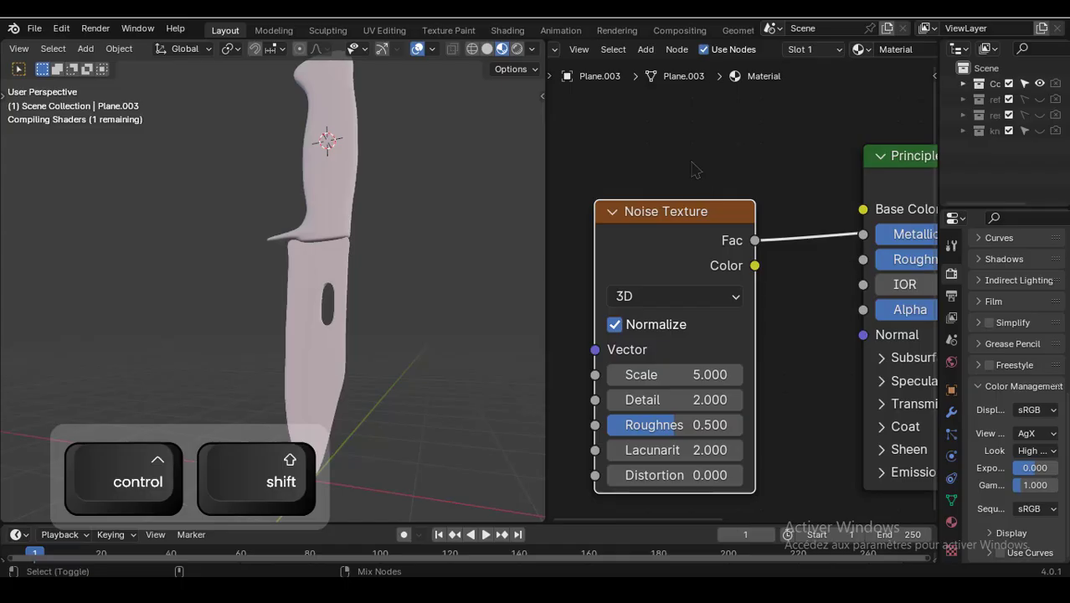
{"action": "middle_click_drag", "start_coordinate": [705, 173], "coordinate": [713, 140]}
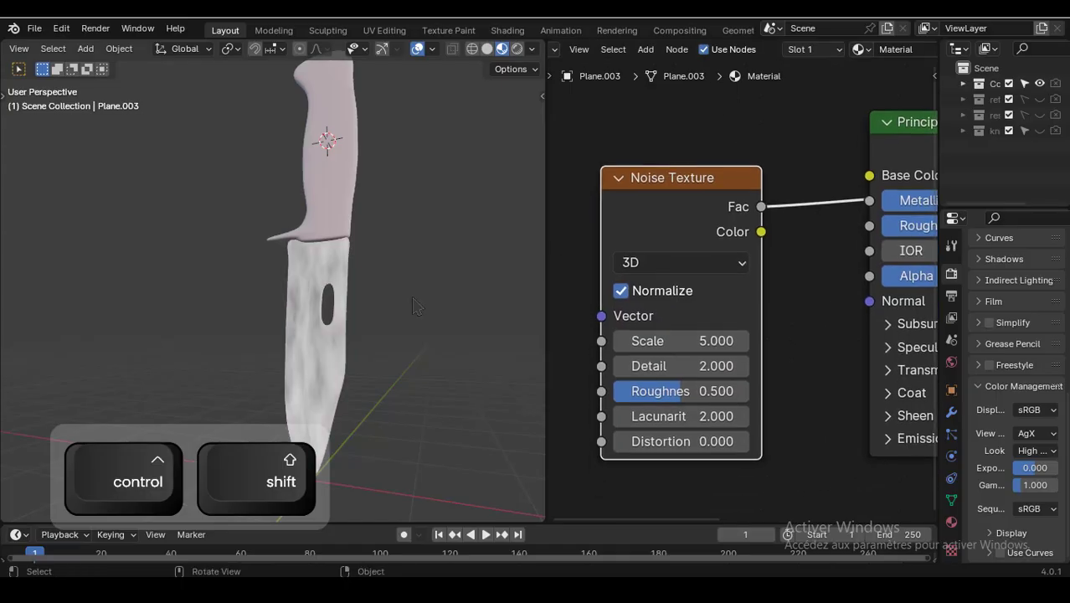
- Add Texture Coordinate and Mapping nodes to the Noise Texture, feeding the Object coordinates into the Mapping
{"action": "key", "text": "ctrl+t"}
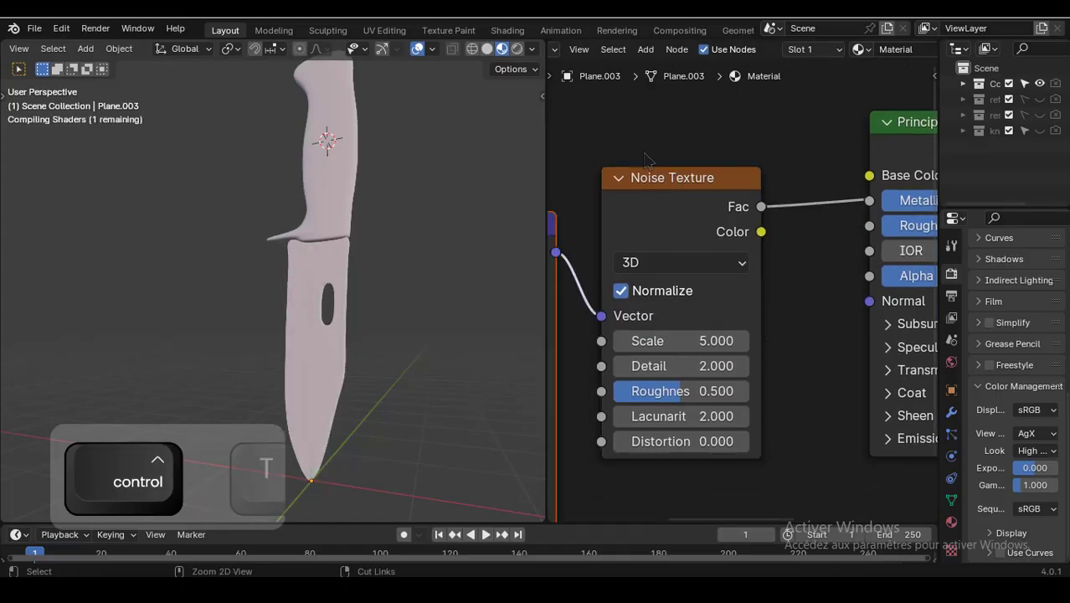
{"action": "scroll", "coordinate": [628, 141], "scroll_direction": "down", "scroll_amount": 5}
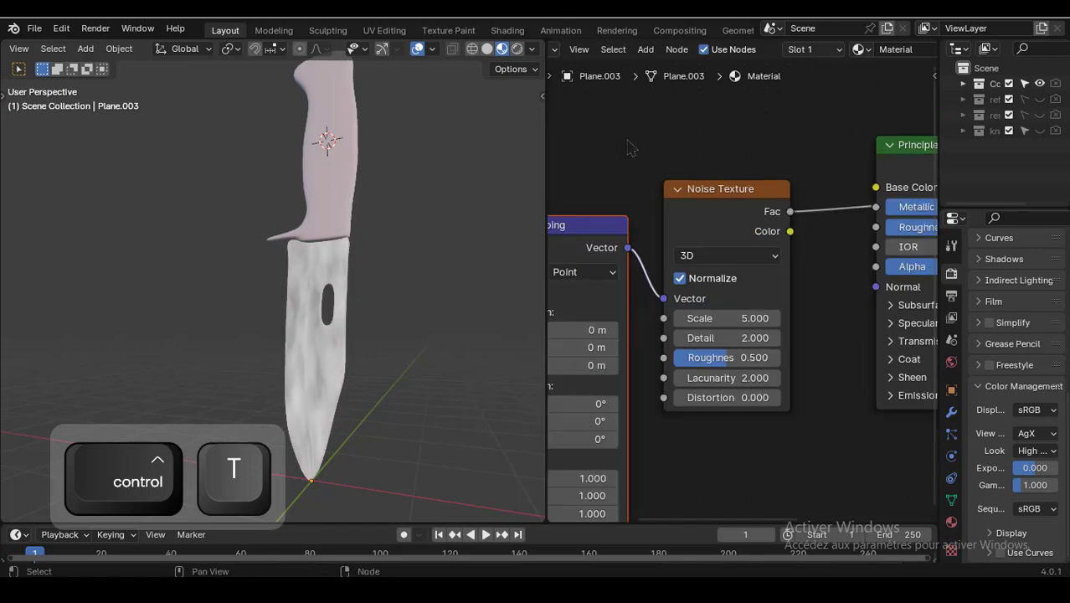
{"action": "middle_click_drag", "start_coordinate": [650, 132], "coordinate": [764, 102]}
{"action": "scroll", "coordinate": [657, 149], "scroll_direction": "up", "scroll_amount": 1}
{"action": "scroll", "coordinate": [662, 154], "scroll_direction": "up", "scroll_amount": 1}
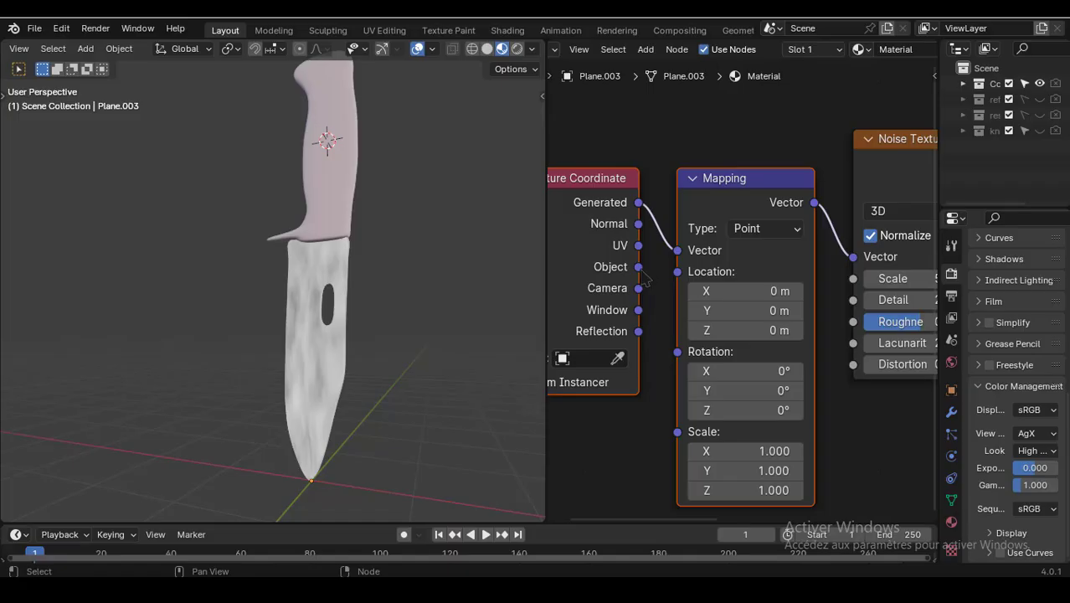
{"action": "left_click_drag", "start_coordinate": [640, 268], "coordinate": [685, 261]}
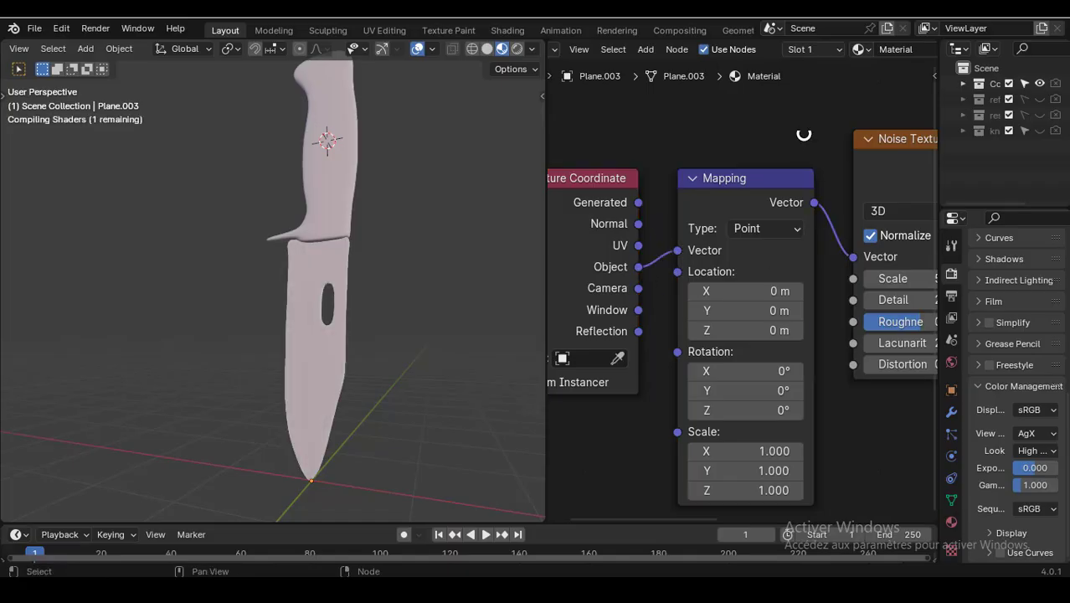
- Insert a Color Ramp node on the link between the Noise Texture's Fac and the Metallic input
{"action": "middle_click_drag", "start_coordinate": [803, 131], "coordinate": [782, 135]}
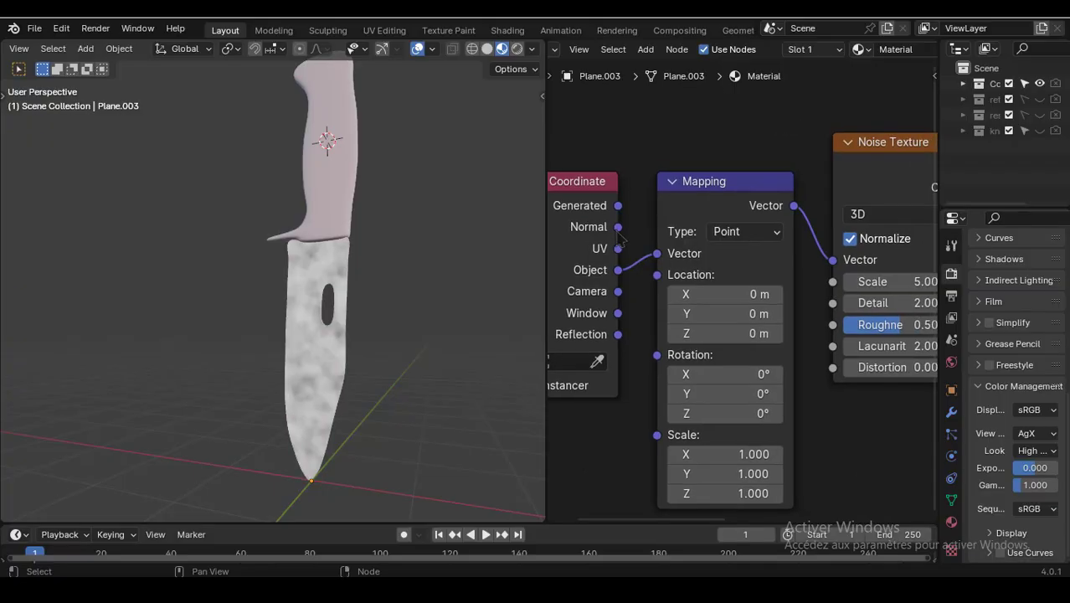
{"action": "scroll", "coordinate": [401, 304], "scroll_direction": "up", "scroll_amount": 2}
{"action": "scroll", "coordinate": [410, 299], "scroll_direction": "down", "scroll_amount": 3}
{"action": "middle_click_drag", "start_coordinate": [409, 299], "coordinate": [497, 316]}
{"action": "scroll", "coordinate": [704, 142], "scroll_direction": "down", "scroll_amount": 4}
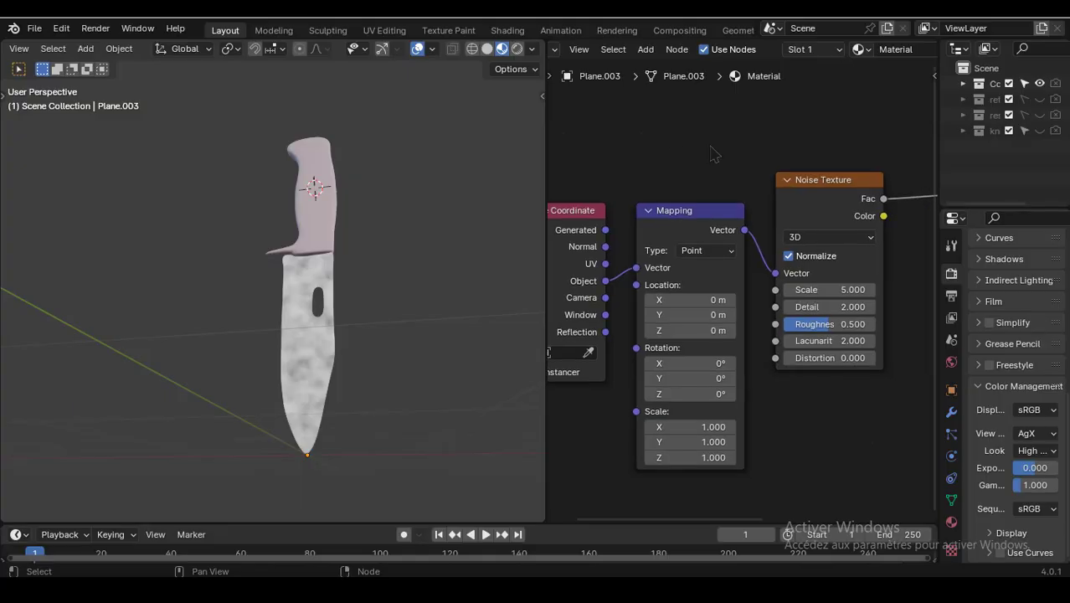
{"action": "left_click_drag", "start_coordinate": [618, 202], "coordinate": [804, 366]}
{"action": "left_click_drag", "start_coordinate": [784, 225], "coordinate": [622, 275]}
{"action": "scroll", "coordinate": [753, 218], "scroll_direction": "up", "scroll_amount": 4}
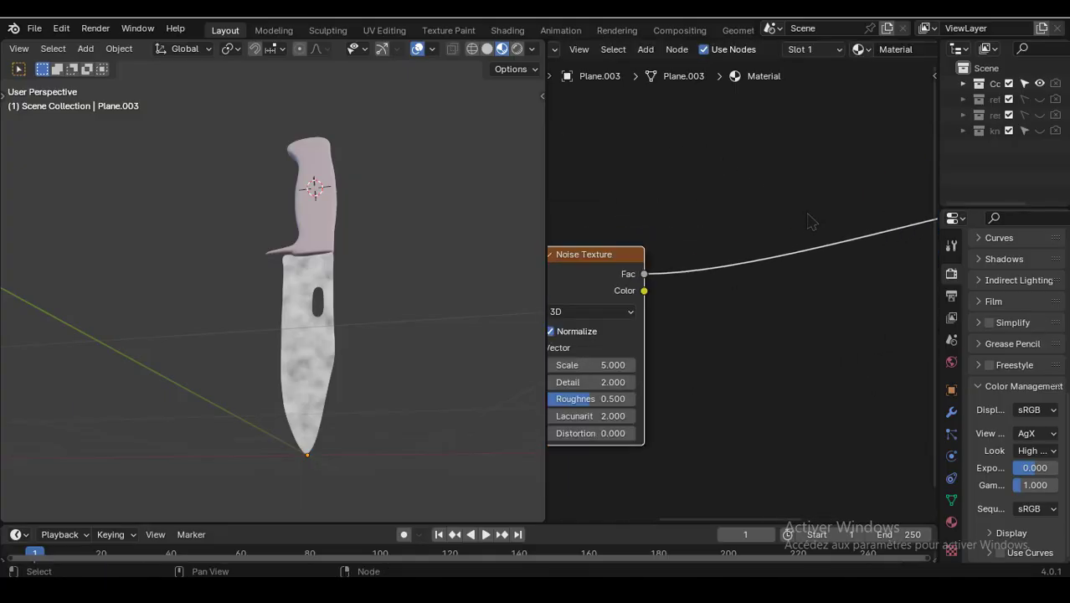
{"action": "key", "text": "shift+a"}
{"action": "left_click", "coordinate": [751, 201]}
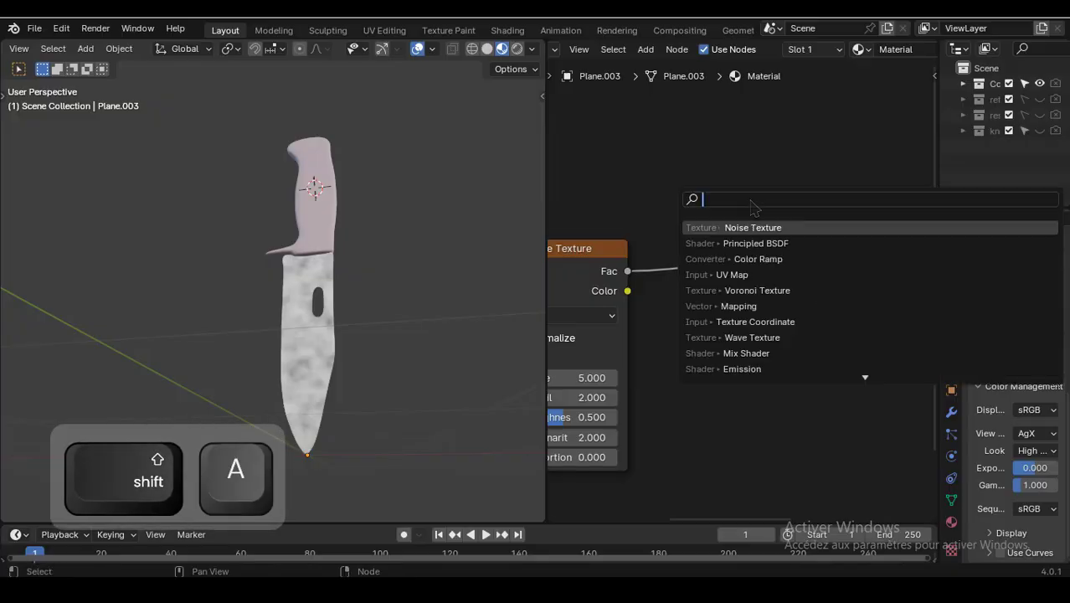
{"action": "left_click", "coordinate": [756, 259]}
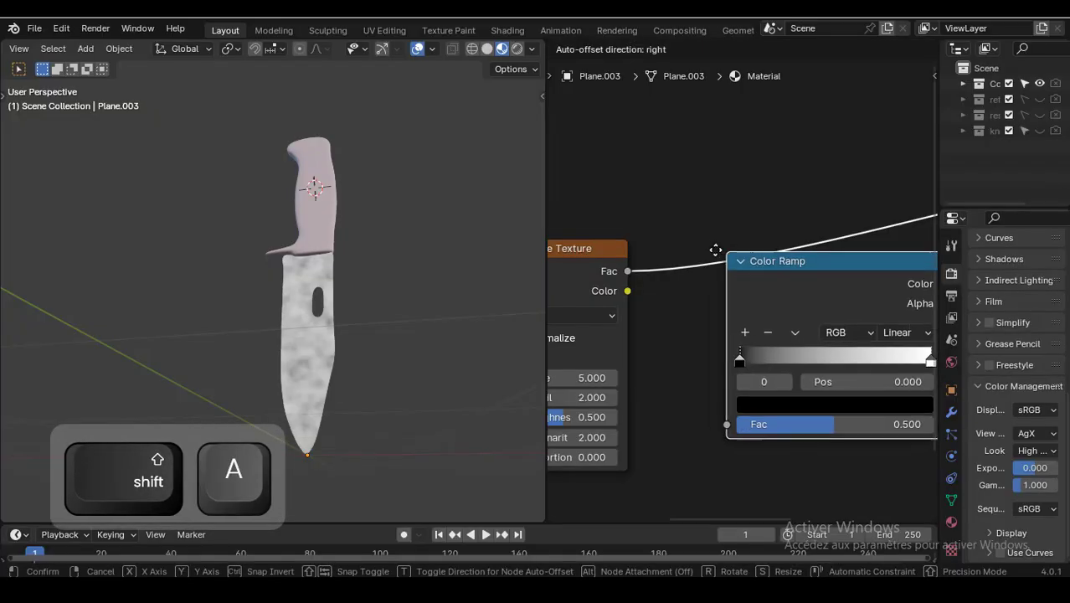
{"action": "left_click", "coordinate": [696, 225]}
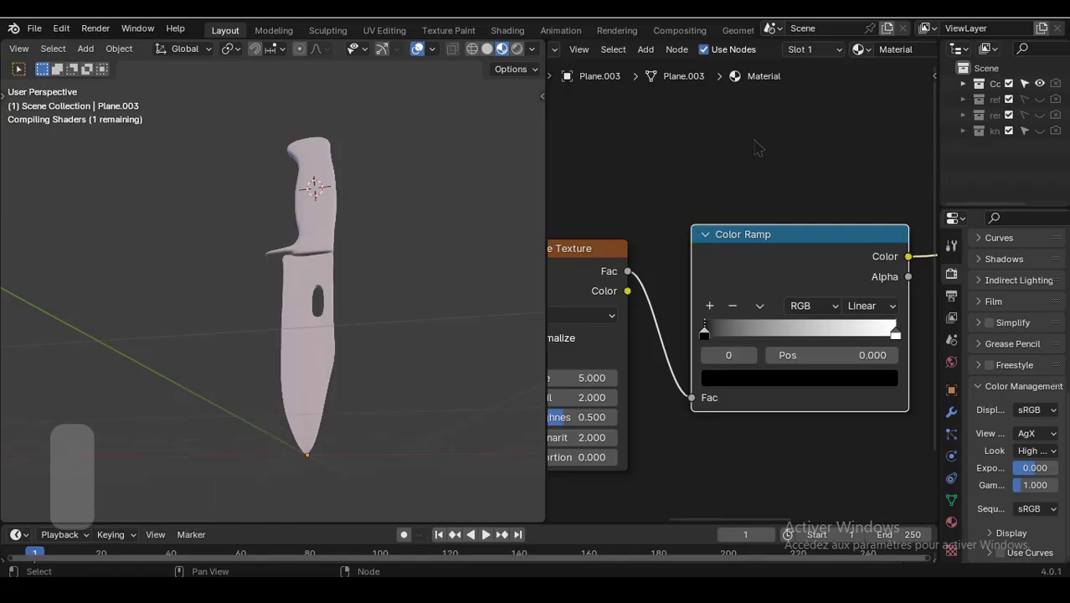
{"action": "scroll", "coordinate": [397, 274], "scroll_direction": "up", "scroll_amount": 2}
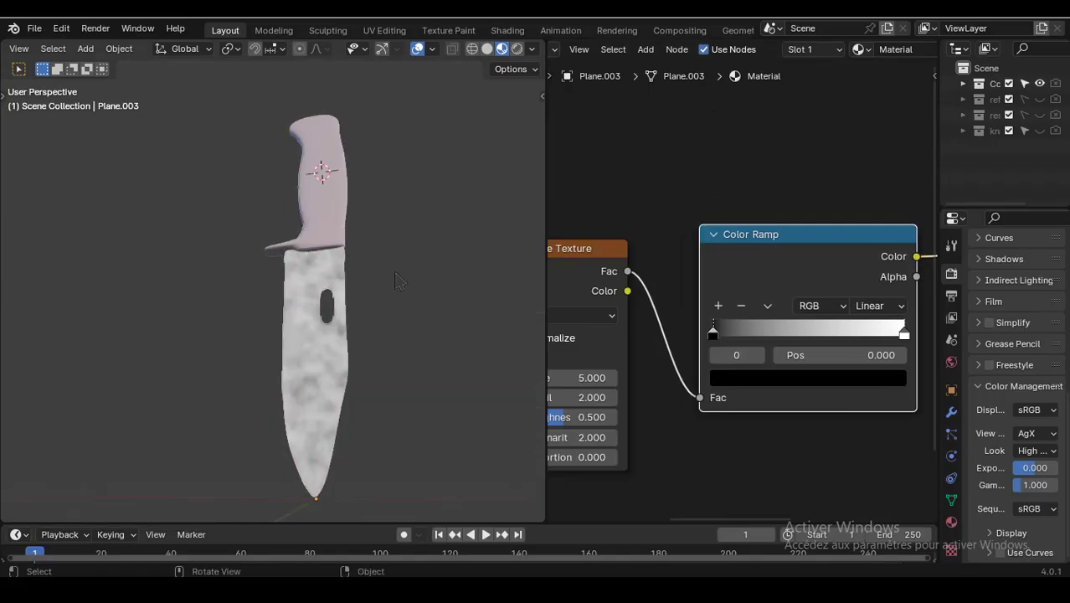
- Move the Color Ramp's black stop to position about 0.345
{"action": "middle_click_drag", "start_coordinate": [818, 160], "coordinate": [746, 137]}
{"action": "scroll", "coordinate": [720, 161], "scroll_direction": "up", "scroll_amount": 1}
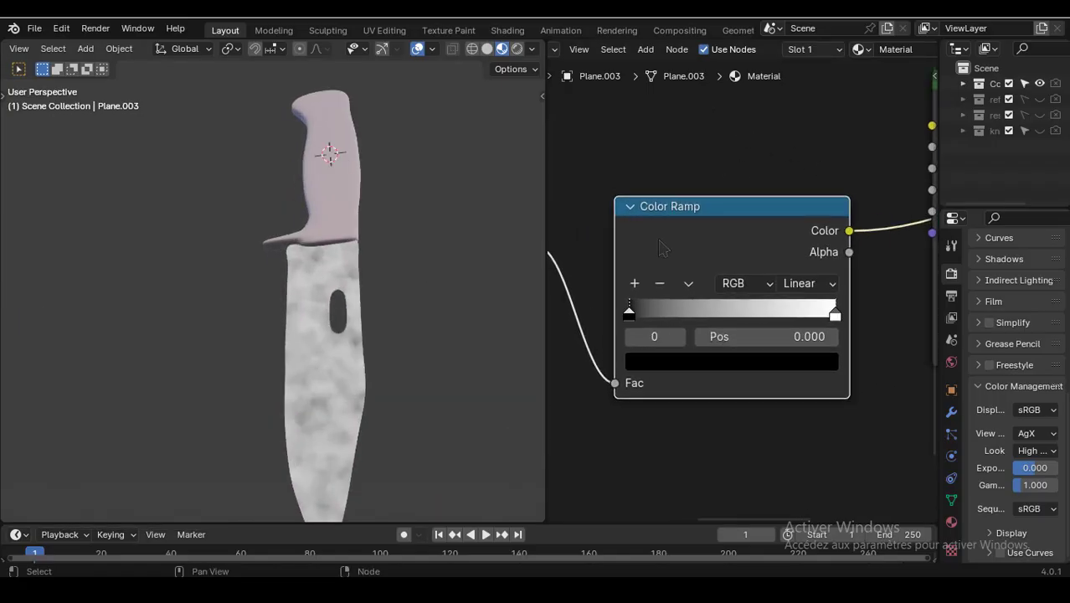
{"action": "left_click_drag", "start_coordinate": [633, 325], "coordinate": [712, 323]}
- Reroute the Color Ramp's Color output from Metallic to the Principled BSDF's Roughness input
{"action": "scroll", "coordinate": [750, 206], "scroll_direction": "down", "scroll_amount": 2}
{"action": "middle_click_drag", "start_coordinate": [794, 185], "coordinate": [625, 199]}
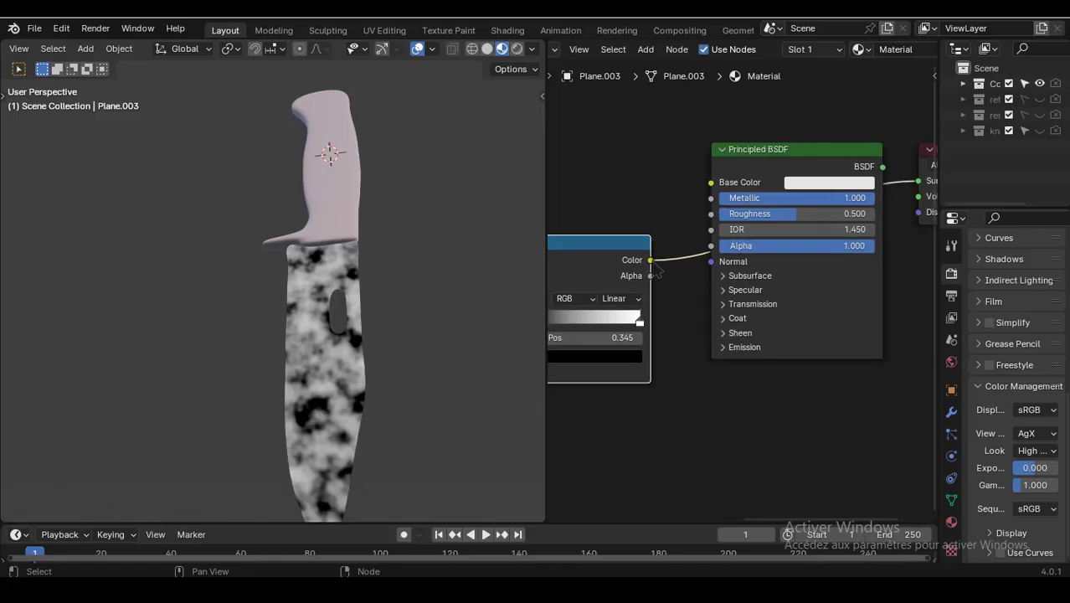
{"action": "left_click_drag", "start_coordinate": [650, 260], "coordinate": [711, 221]}
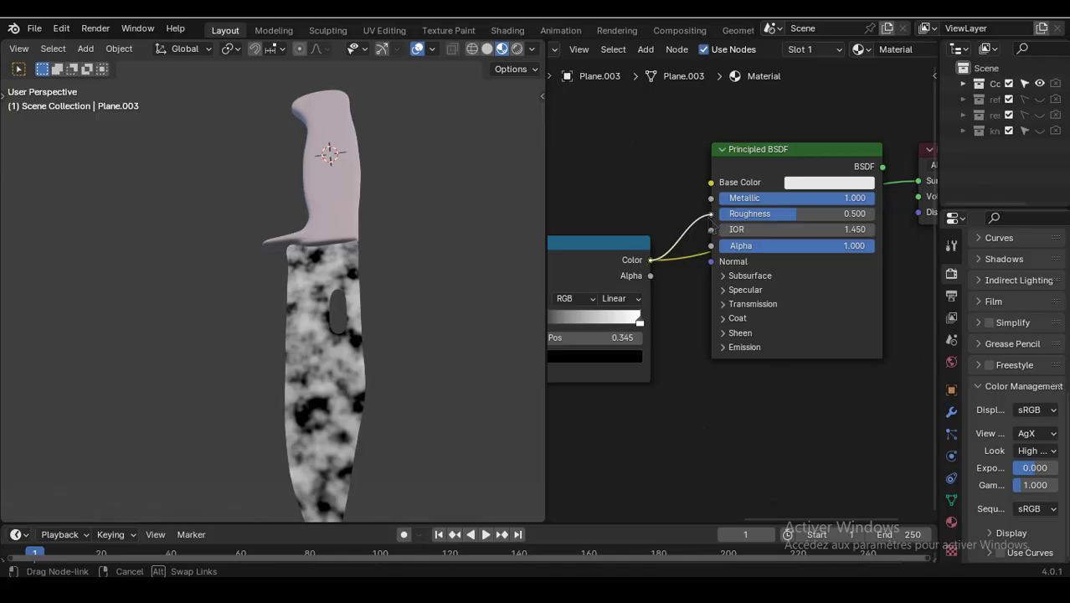
{"action": "left_click_drag", "start_coordinate": [711, 221], "coordinate": [711, 215]}
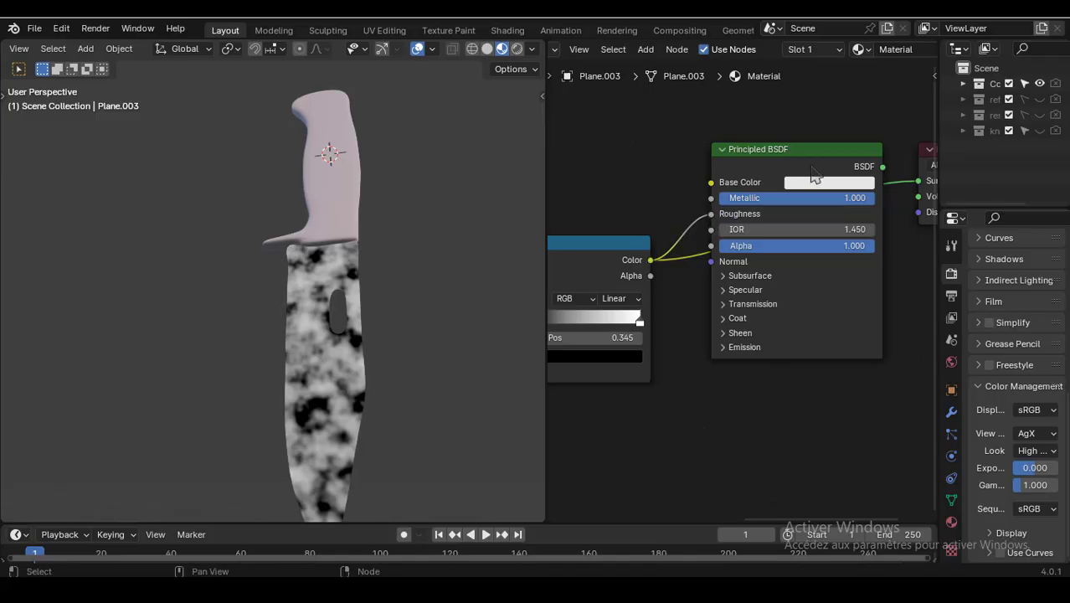
- Preview the Principled BSDF output on the blade with Node Wrangler
{"action": "left_click", "coordinate": [816, 169]}
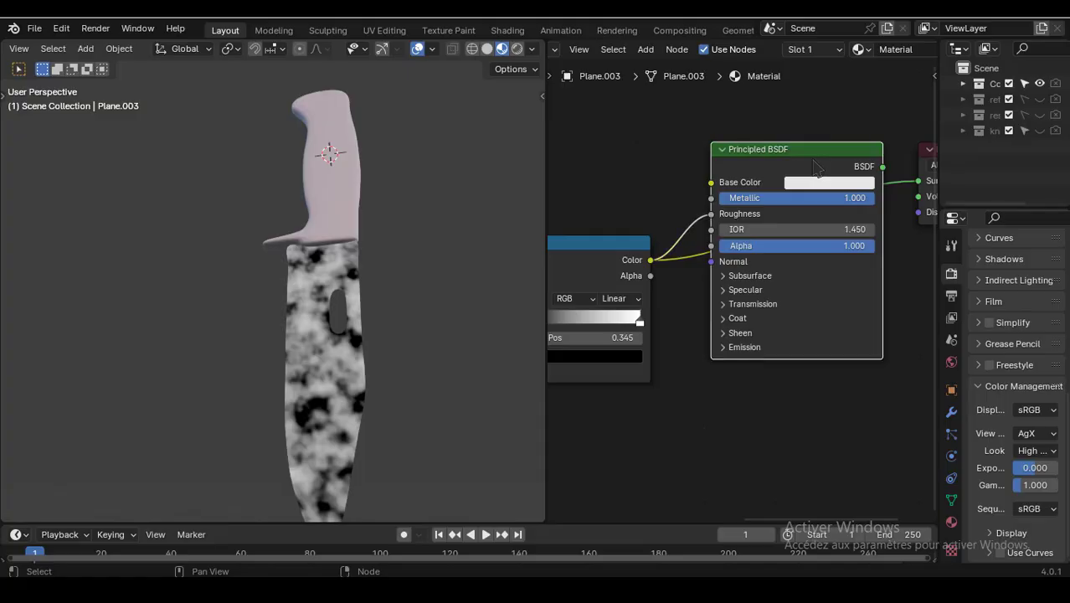
{"action": "key", "text": "ctrl+shift"}
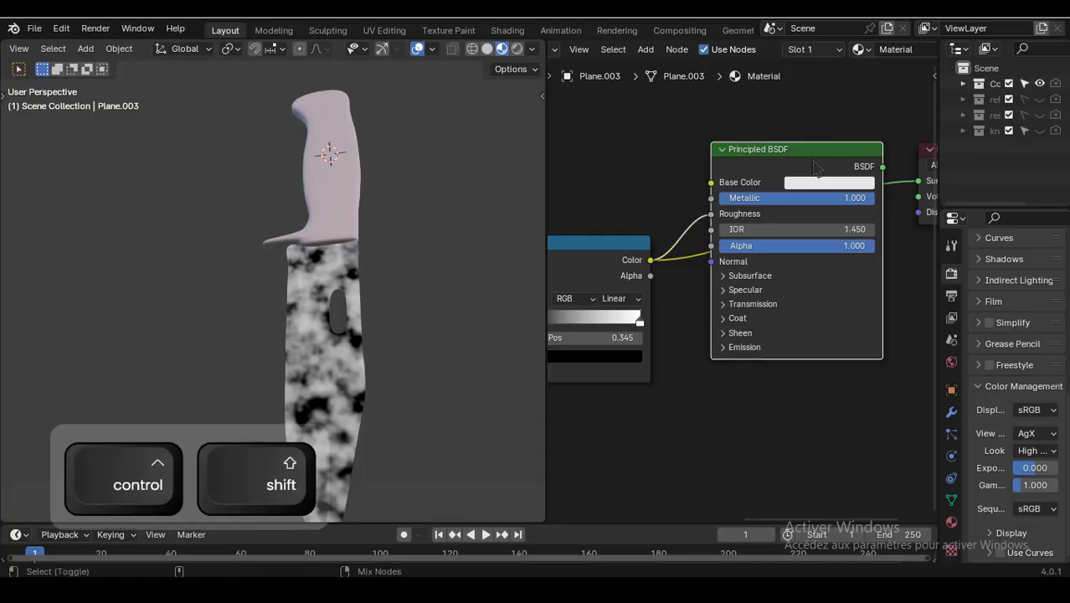
{"action": "left_click", "coordinate": [817, 168], "text": "ctrl+shift"}
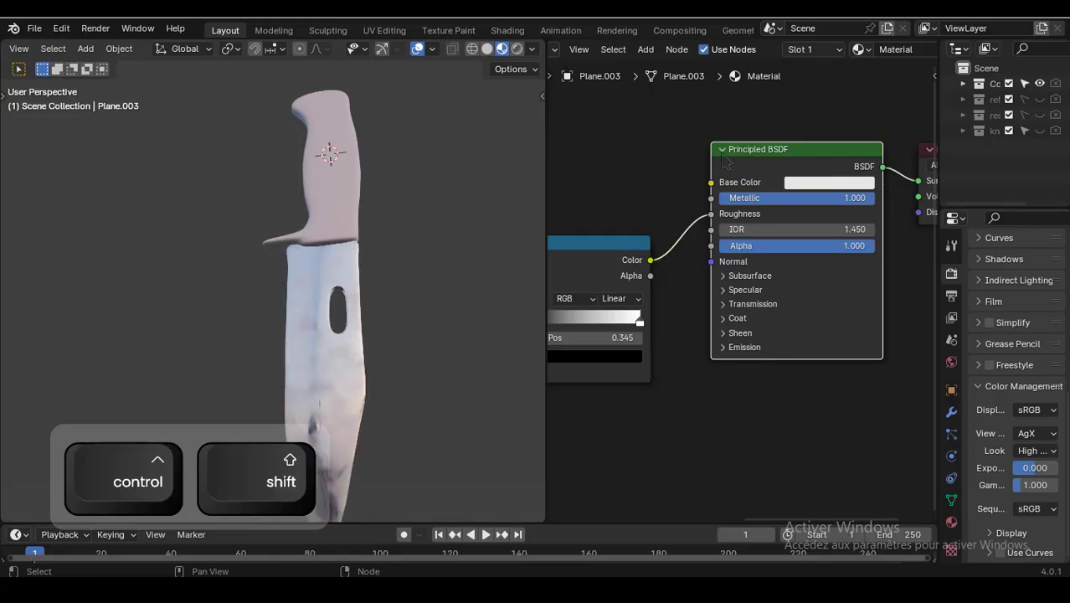
- Turn off viewport overlays and orbit around the blade to inspect the material
{"action": "middle_click_drag", "start_coordinate": [442, 299], "coordinate": [431, 444]}
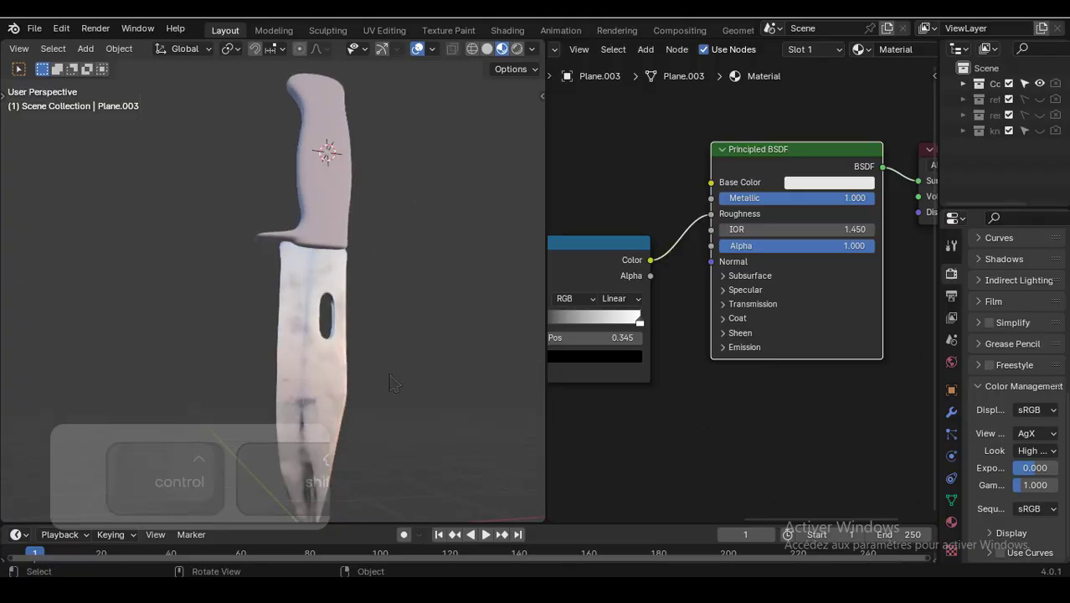
{"action": "scroll", "coordinate": [427, 478], "scroll_direction": "up", "scroll_amount": 2}
{"action": "middle_click_drag", "start_coordinate": [425, 495], "coordinate": [399, 106], "text": "shift"}
{"action": "left_click", "coordinate": [417, 52]}
{"action": "middle_click_drag", "start_coordinate": [408, 260], "coordinate": [419, 310]}
- Darken the Color Ramp's white stop to a value of 0.441
{"action": "middle_click_drag", "start_coordinate": [628, 200], "coordinate": [735, 182]}
{"action": "scroll", "coordinate": [670, 195], "scroll_direction": "up", "scroll_amount": 1}
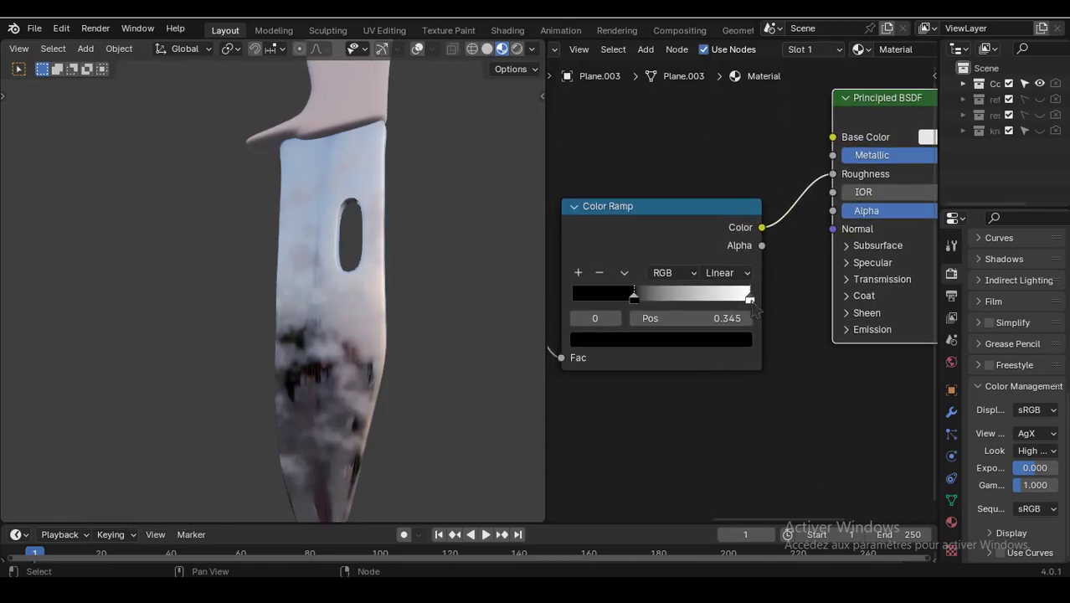
{"action": "left_click", "coordinate": [750, 301]}
{"action": "left_click", "coordinate": [705, 342]}
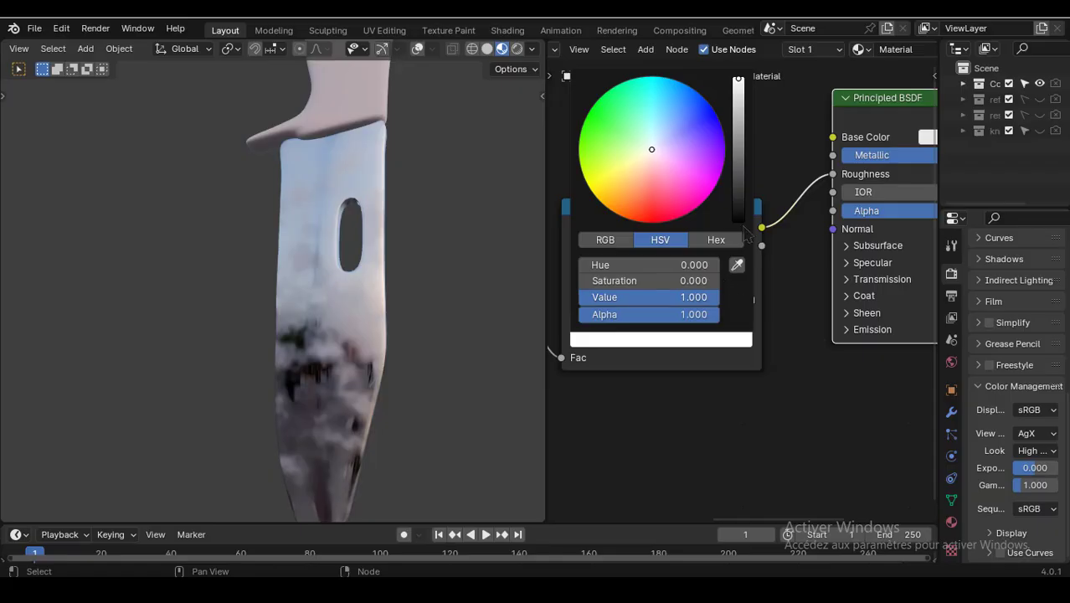
{"action": "left_click_drag", "start_coordinate": [739, 84], "coordinate": [738, 121]}
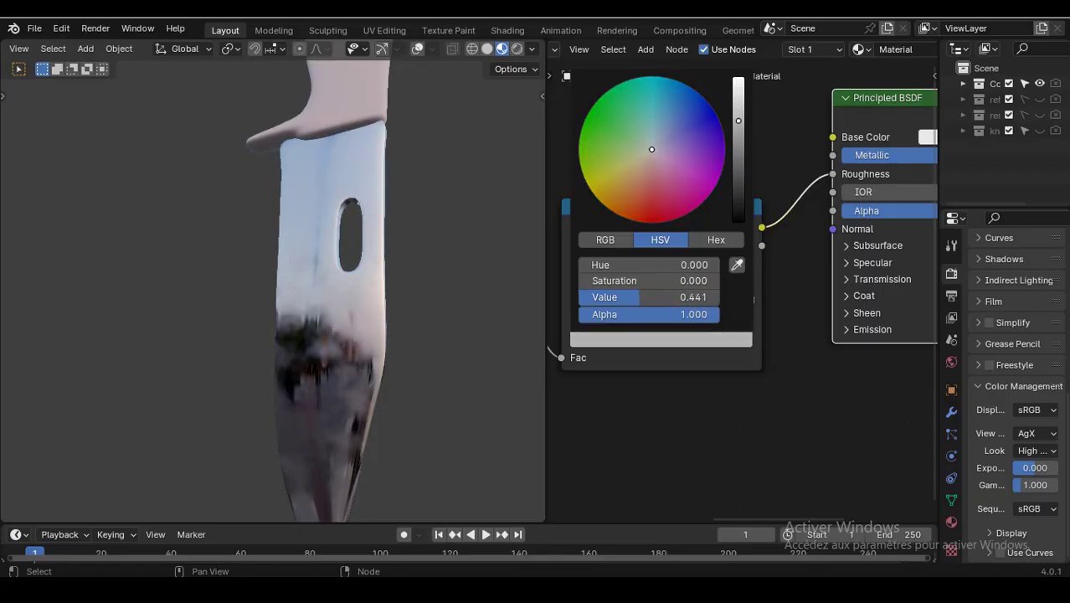
- Move the Color Ramp's black stop to position about 0.218
{"action": "middle_click_drag", "start_coordinate": [381, 317], "coordinate": [51, 387]}
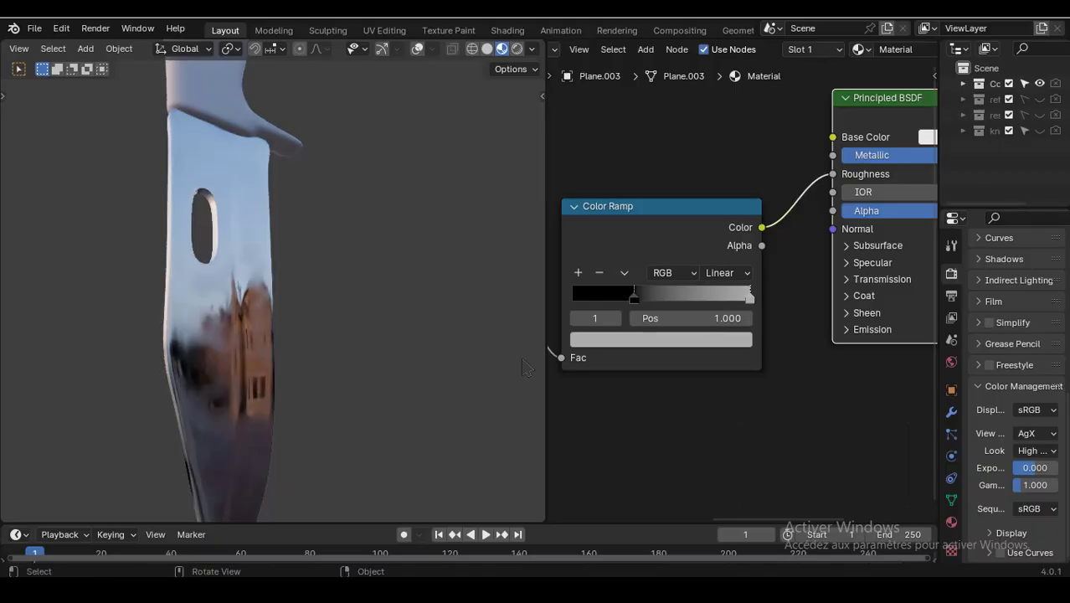
{"action": "left_click_drag", "start_coordinate": [630, 297], "coordinate": [612, 312]}
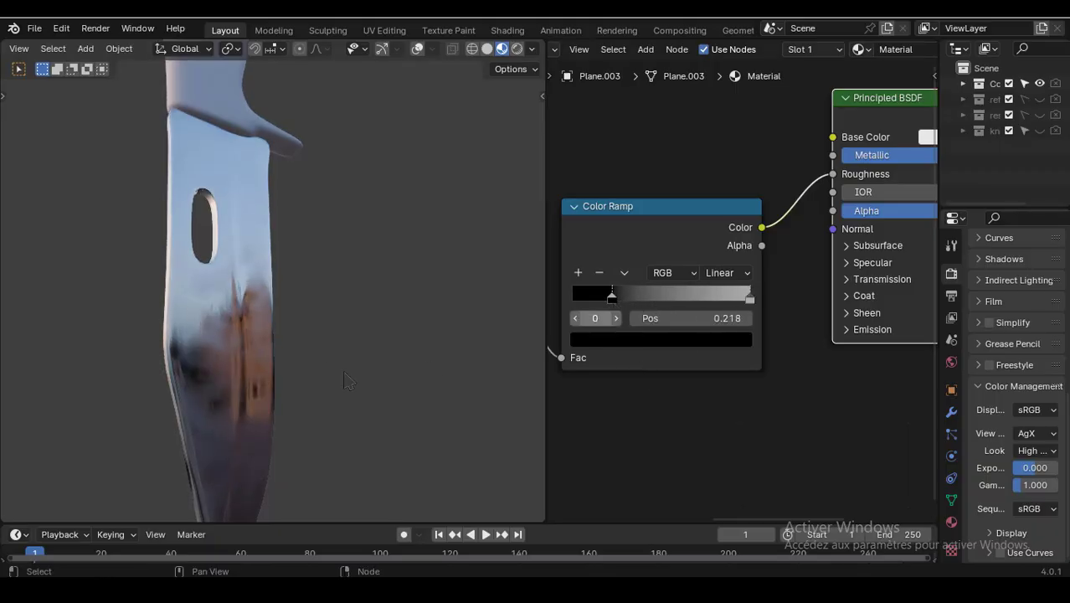
{"action": "middle_click_drag", "start_coordinate": [214, 387], "coordinate": [251, 437]}
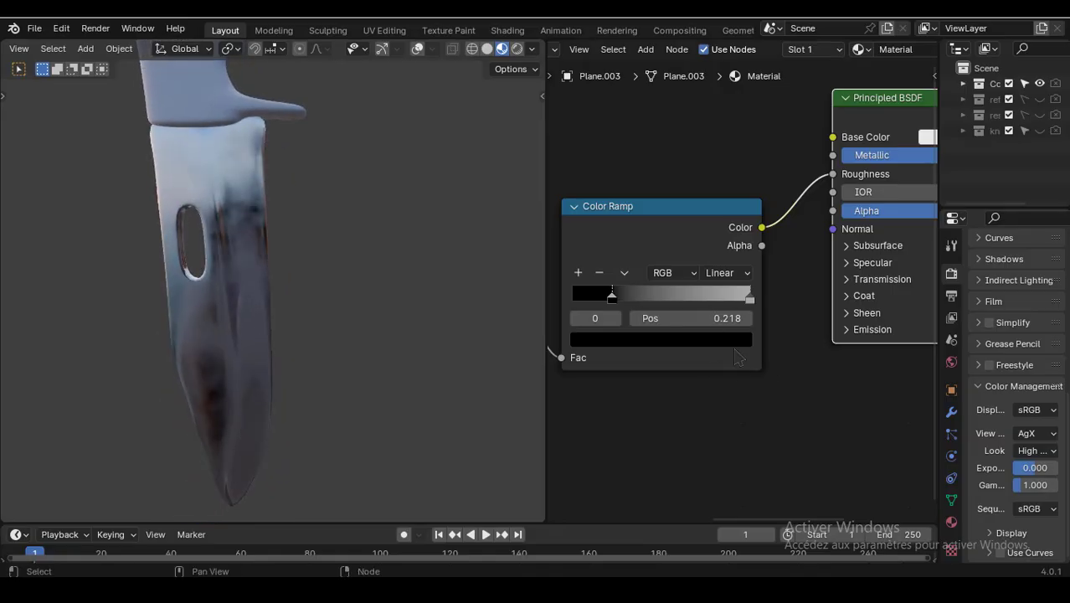
- Open the white stop's color picker and switch to its Hex view
{"action": "left_click", "coordinate": [750, 299]}
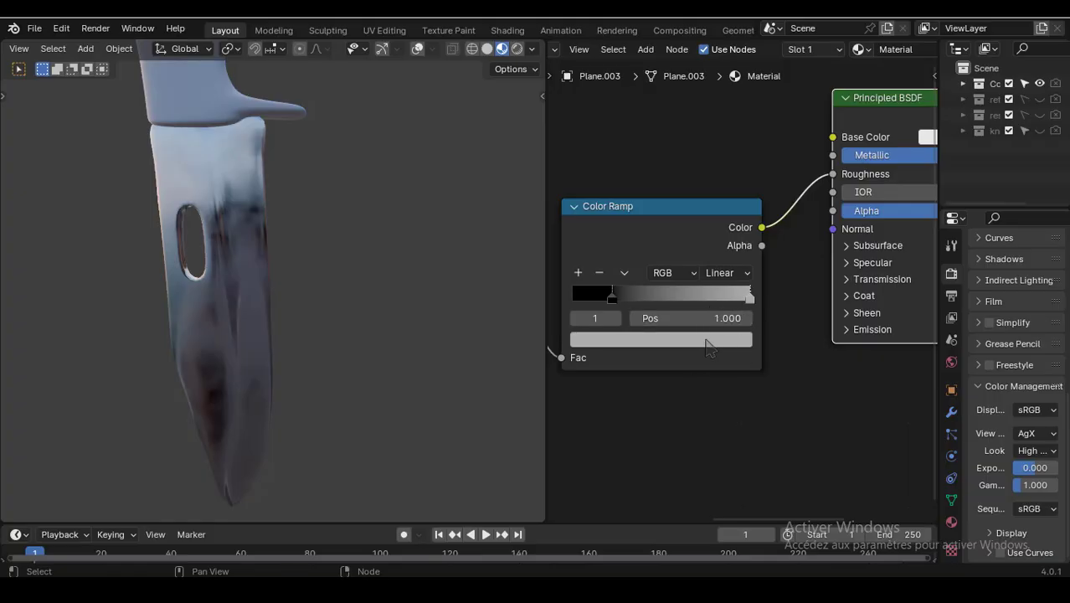
{"action": "left_click", "coordinate": [708, 341]}
{"action": "left_click", "coordinate": [718, 243]}
- Enclose the Texture Coordinate, Mapping, Noise Texture and Color Ramp nodes in a frame labelled noise
{"action": "scroll", "coordinate": [691, 199], "scroll_direction": "down", "scroll_amount": 4}
{"action": "middle_click_drag", "start_coordinate": [594, 170], "coordinate": [738, 207]}
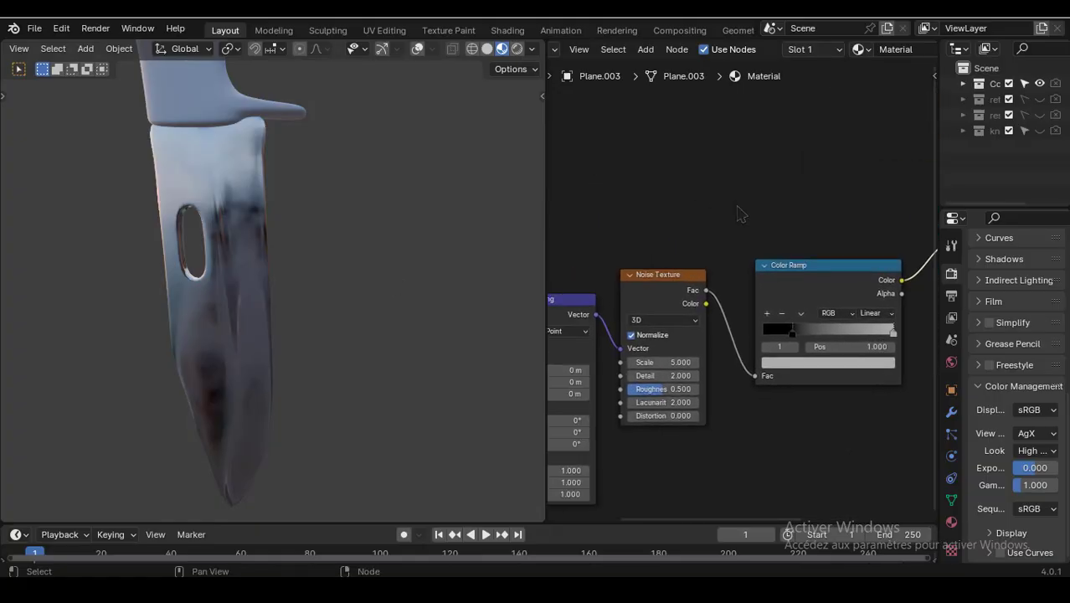
{"action": "scroll", "coordinate": [740, 216], "scroll_direction": "down", "scroll_amount": 3}
{"action": "left_click_drag", "start_coordinate": [615, 282], "coordinate": [776, 425]}
{"action": "left_click_drag", "start_coordinate": [795, 293], "coordinate": [726, 366]}
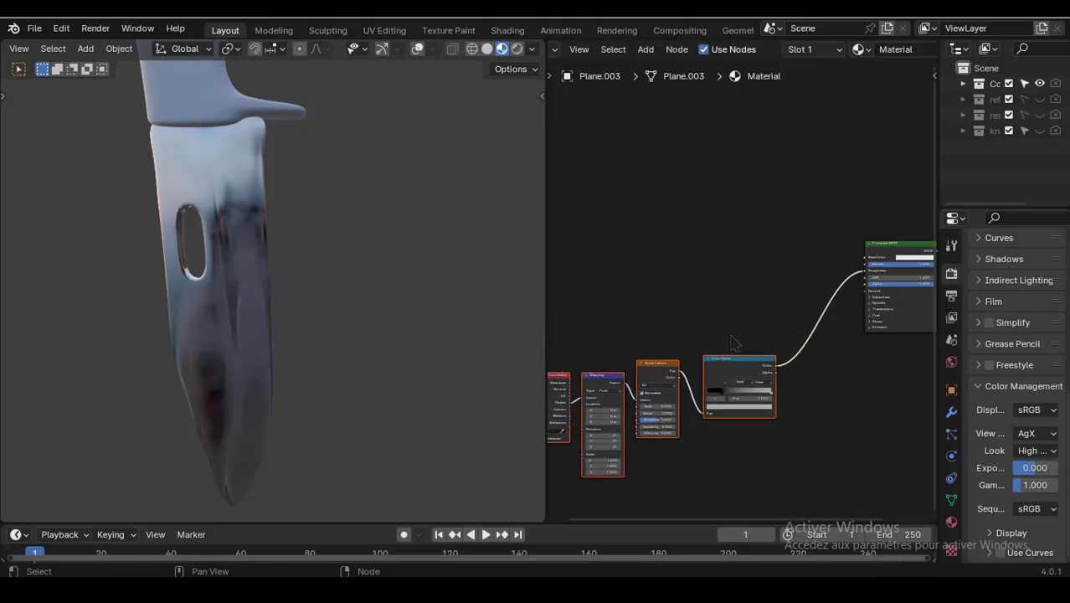
{"action": "middle_click_drag", "start_coordinate": [709, 285], "coordinate": [736, 291]}
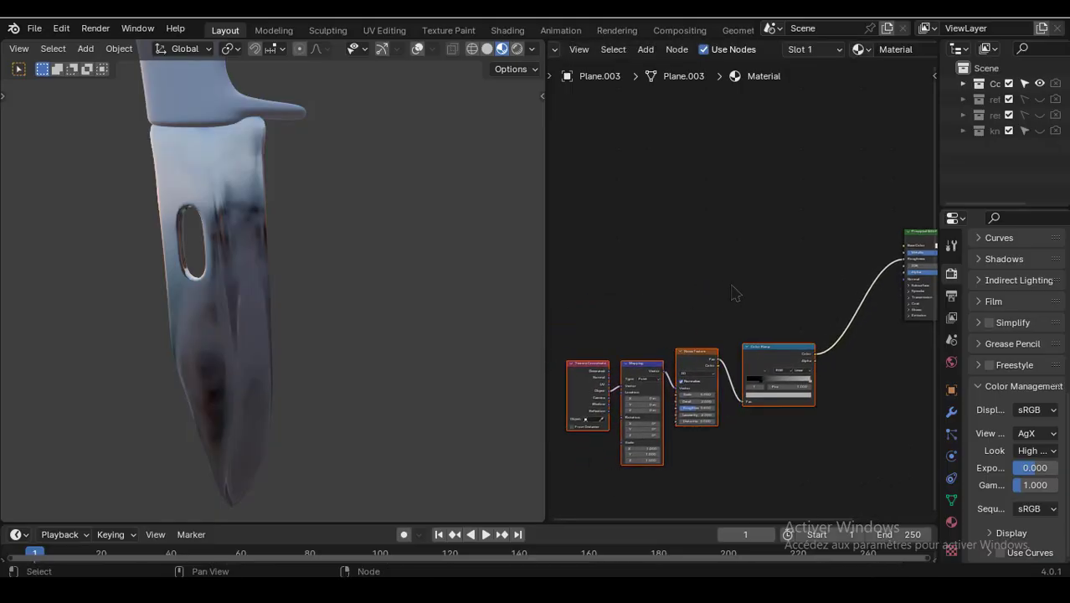
{"action": "key", "text": "ctrl+j"}
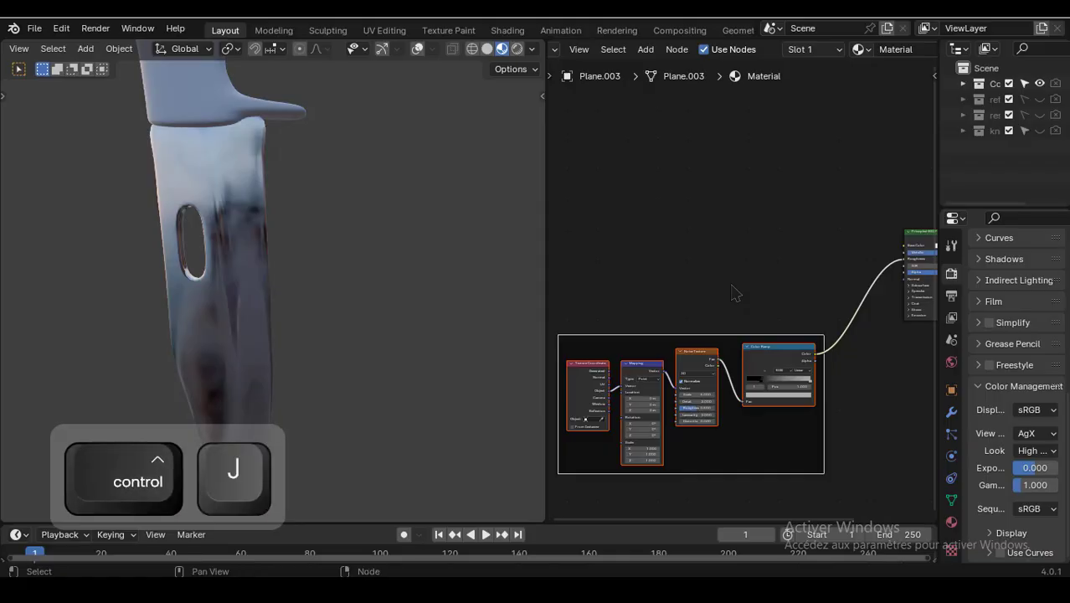
{"action": "key", "text": "F2"}
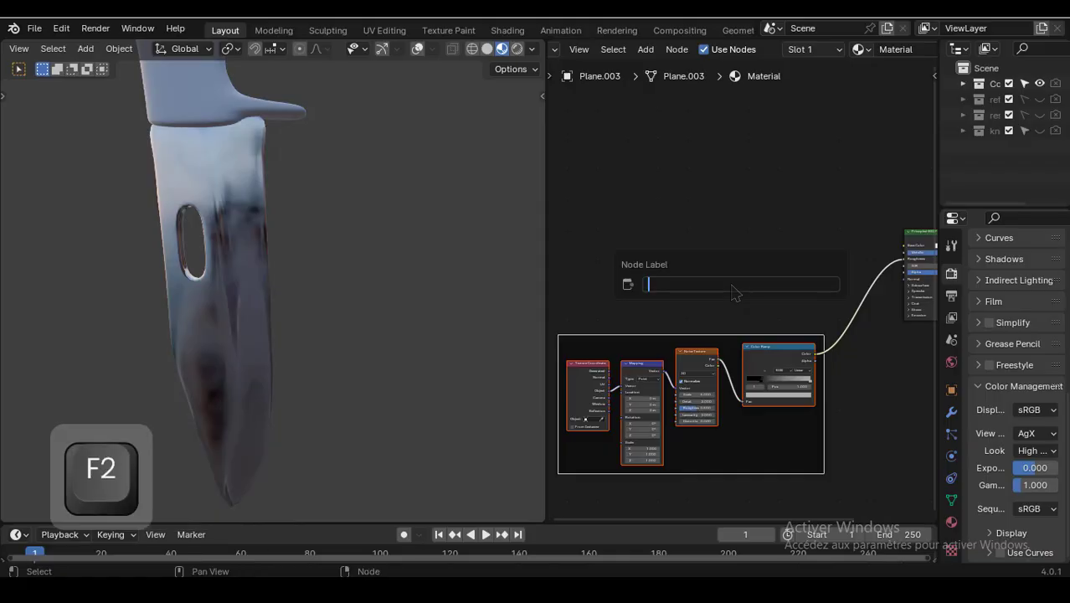
{"action": "type", "text": "noise"}
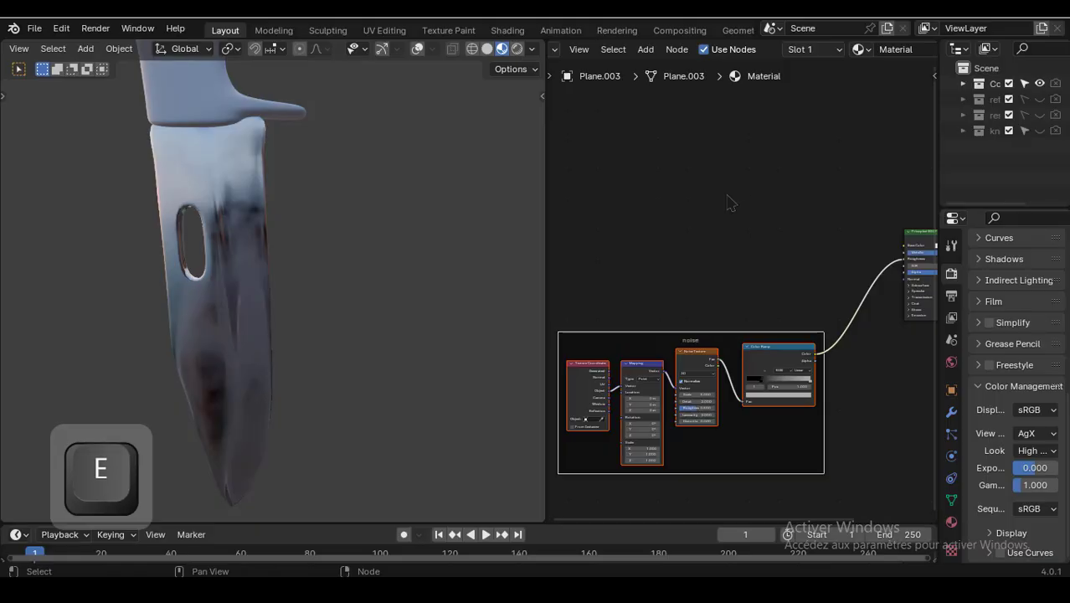
- Add a Voronoi Texture node above the noise frame
{"action": "middle_click_drag", "start_coordinate": [729, 201], "coordinate": [731, 269]}
{"action": "scroll", "coordinate": [688, 308], "scroll_direction": "up", "scroll_amount": 6}
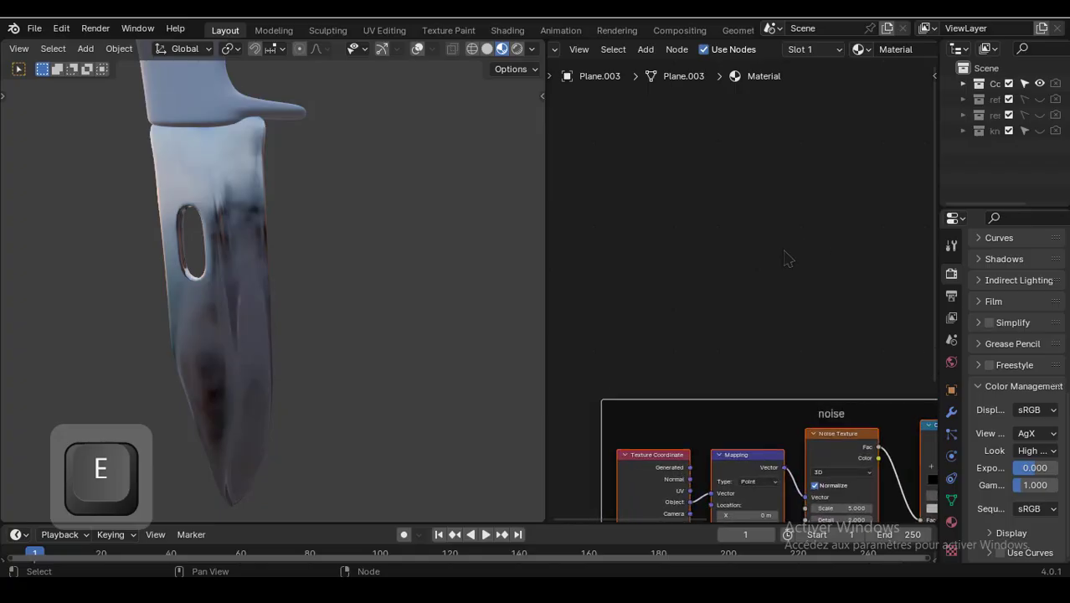
{"action": "key", "text": "shift+a"}
{"action": "left_click", "coordinate": [700, 235]}
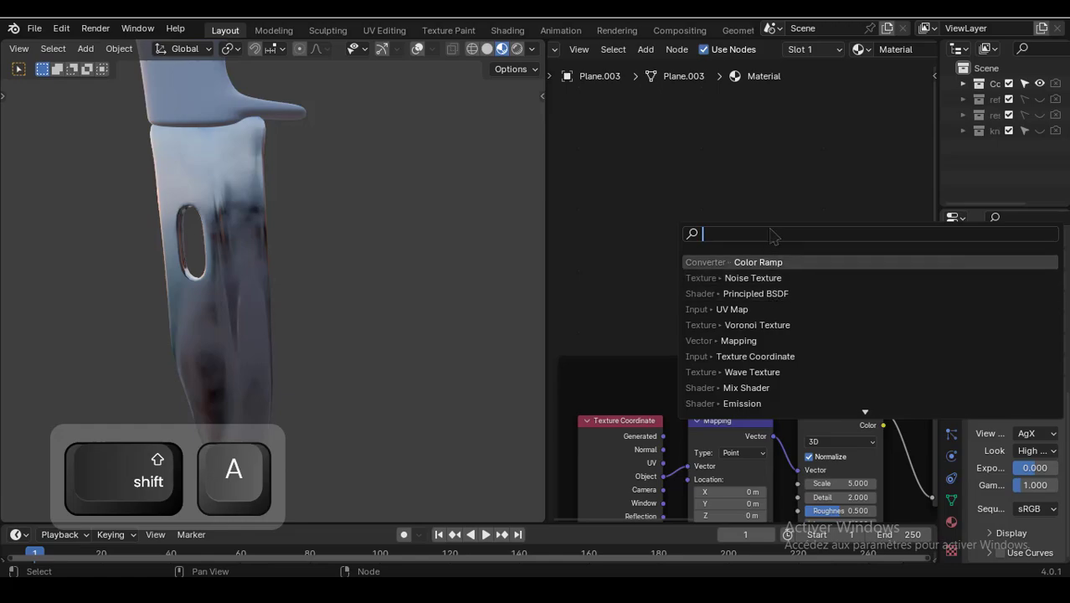
{"action": "type", "text": "vor"}
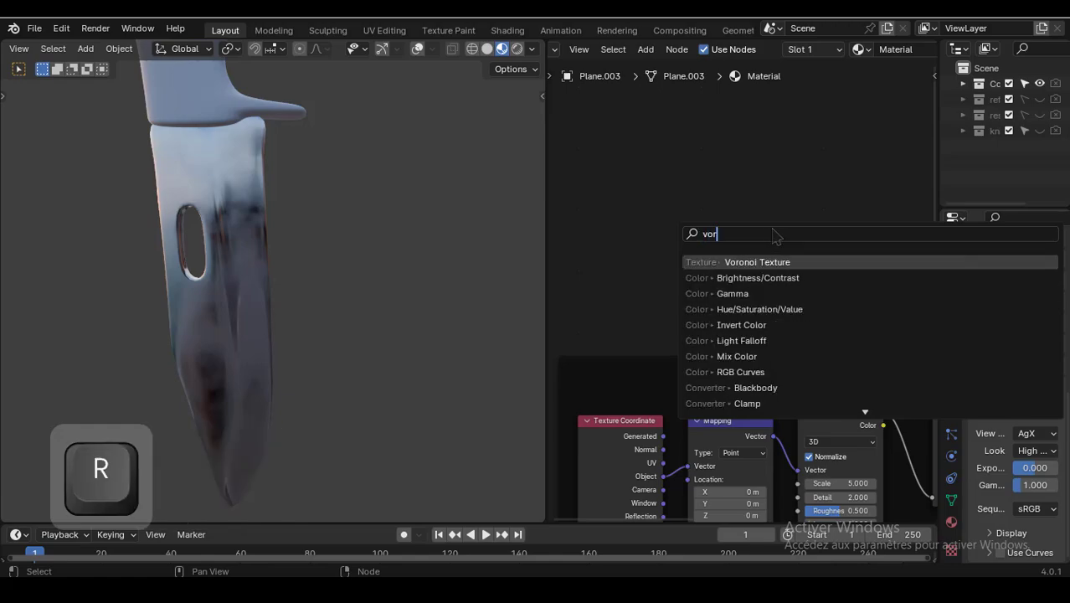
{"action": "left_click", "coordinate": [759, 261]}
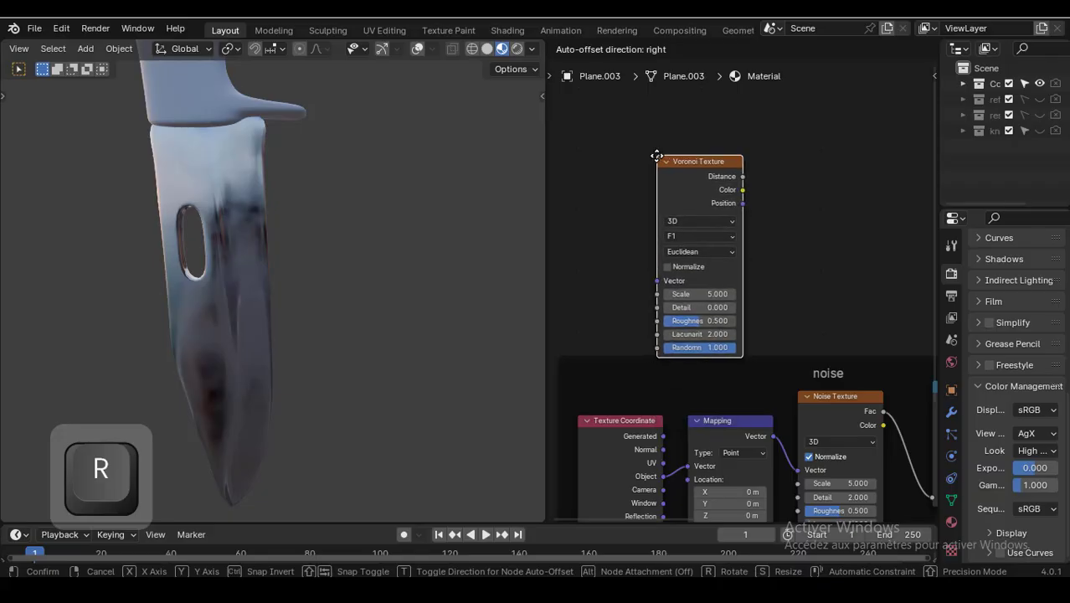
{"action": "left_click", "coordinate": [660, 161]}
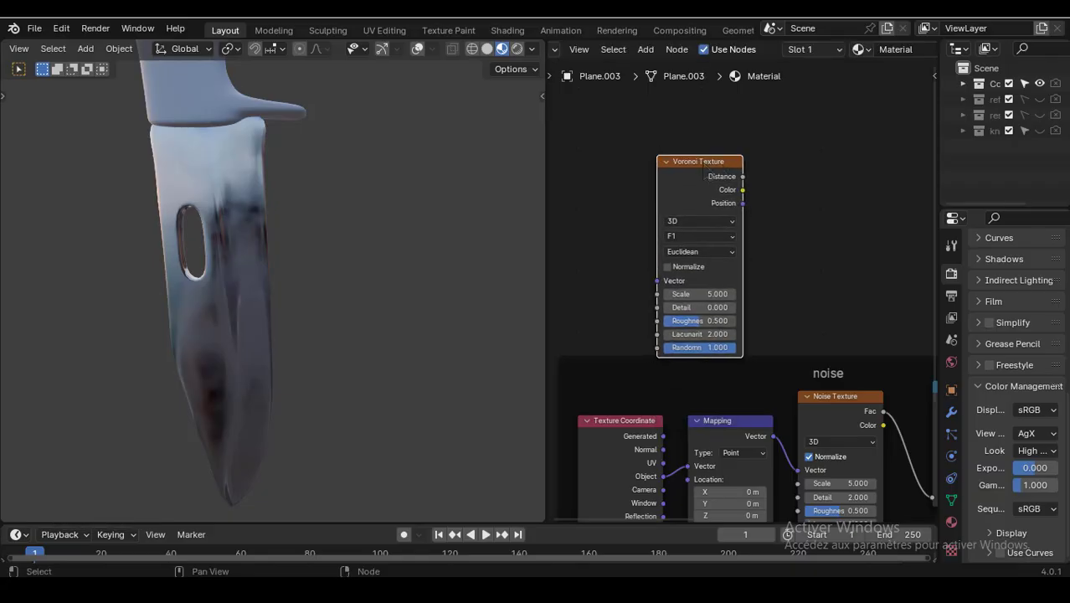
- Preview the Voronoi Texture's Distance output on the blade
{"action": "key", "text": "ctrl"}
{"action": "left_click", "coordinate": [794, 176], "text": "ctrl+shift"}
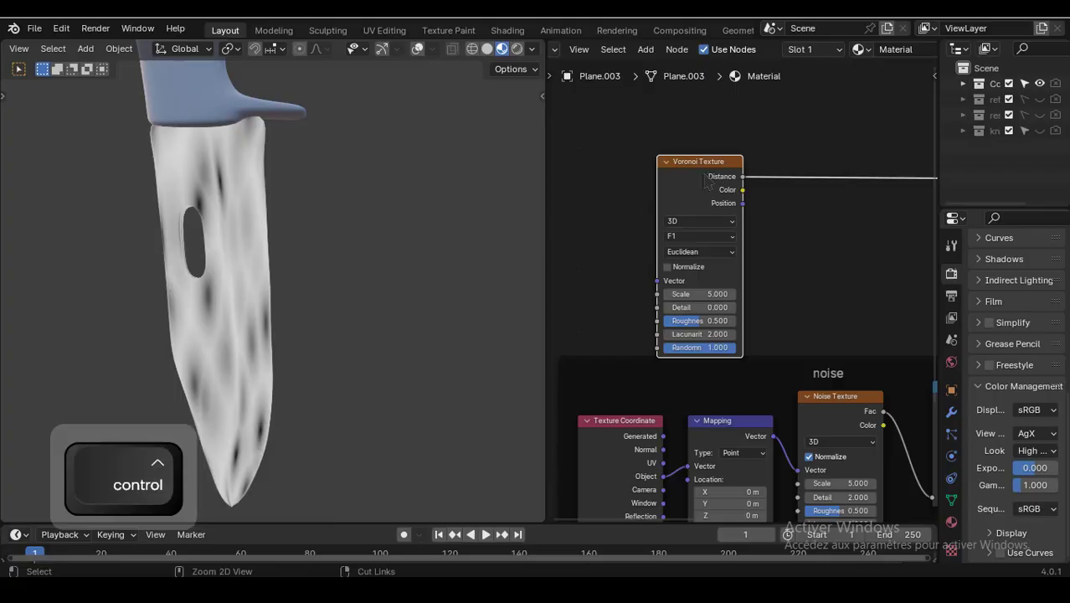
- Add Texture Coordinate and Mapping nodes to the Voronoi Texture, feeding Object coordinates into the Mapping
{"action": "key", "text": "ctrl+t"}
{"action": "middle_click_drag", "start_coordinate": [620, 157], "coordinate": [769, 135]}
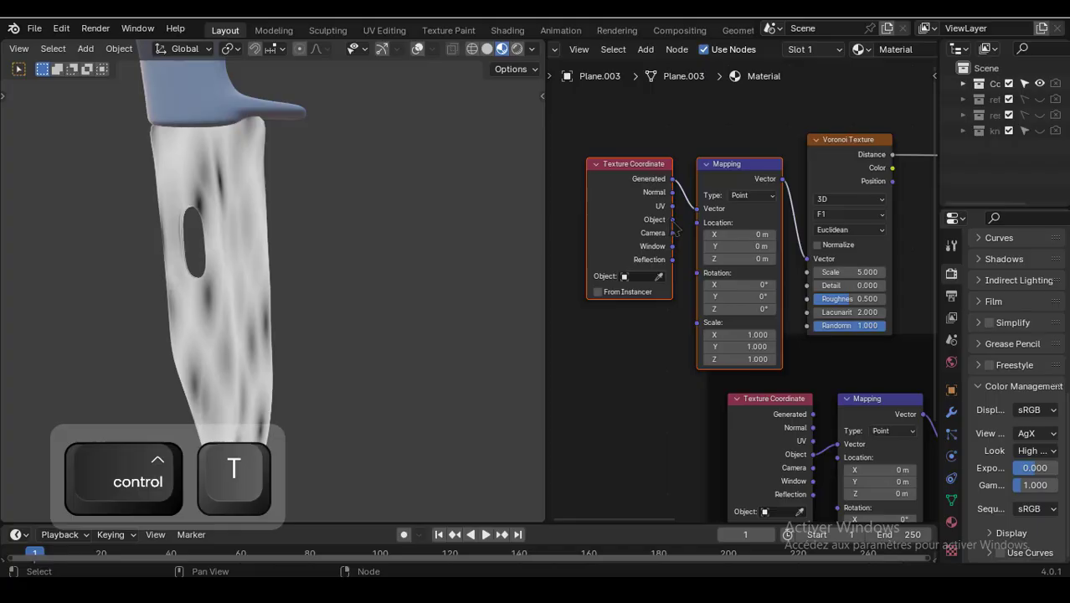
{"action": "left_click_drag", "start_coordinate": [672, 219], "coordinate": [700, 212]}
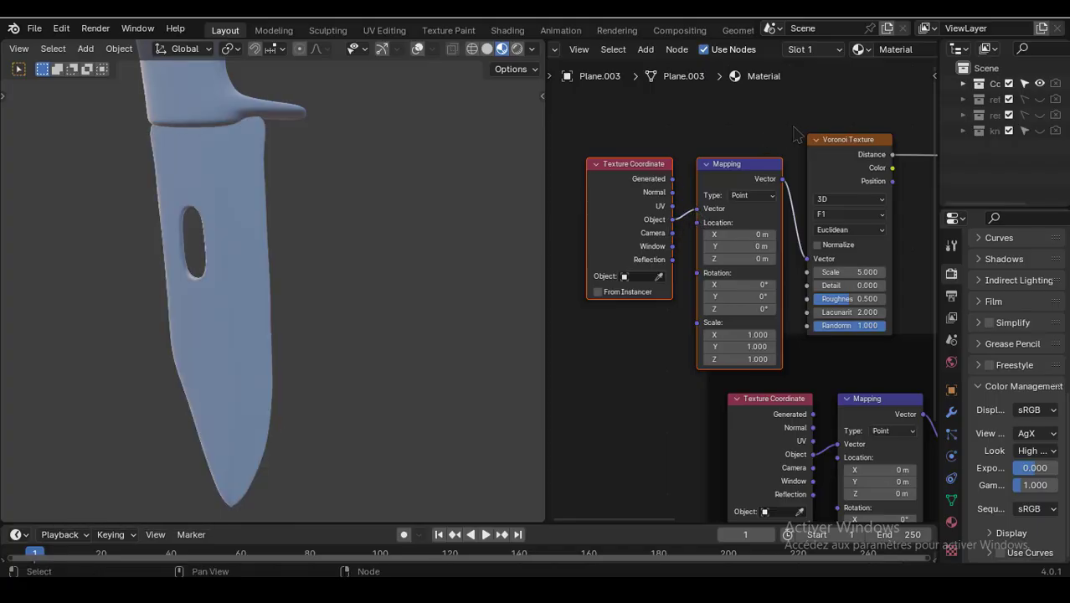
- Set the Voronoi Texture's Scale to 200
{"action": "scroll", "coordinate": [819, 124], "scroll_direction": "down", "scroll_amount": 2}
{"action": "middle_click_drag", "start_coordinate": [814, 117], "coordinate": [736, 125]}
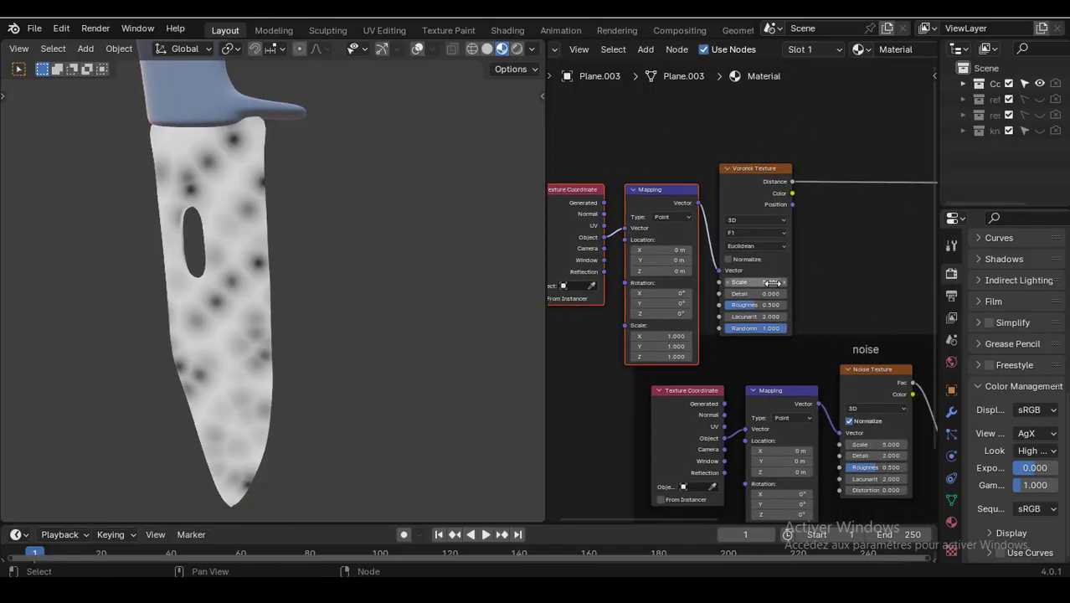
{"action": "scroll", "coordinate": [824, 268], "scroll_direction": "up", "scroll_amount": 3}
{"action": "middle_click_drag", "start_coordinate": [832, 255], "coordinate": [801, 260]}
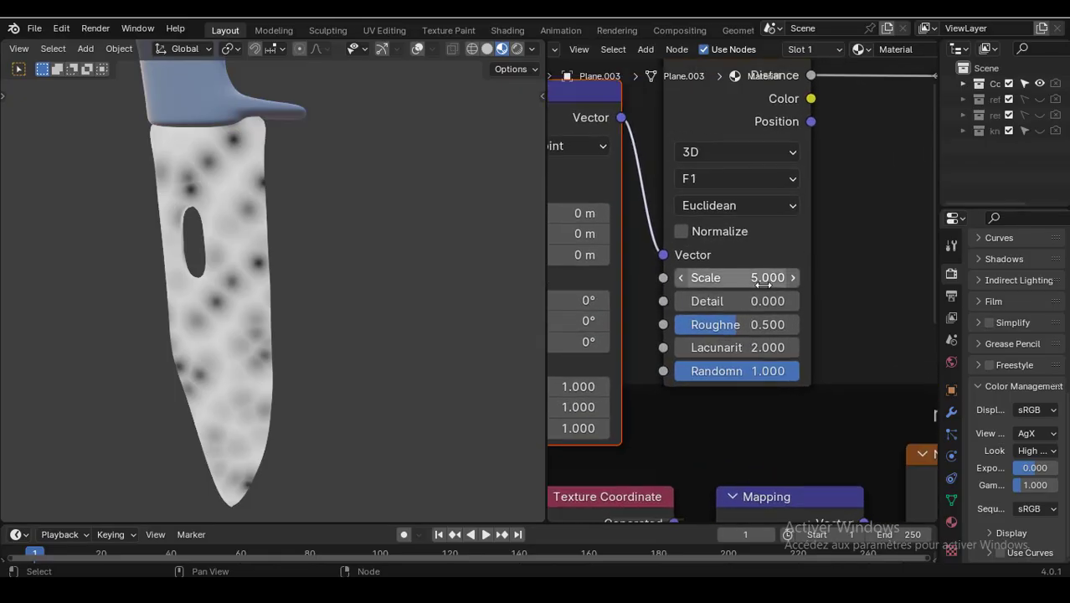
{"action": "left_click", "coordinate": [754, 277]}
{"action": "type", "text": "200"}
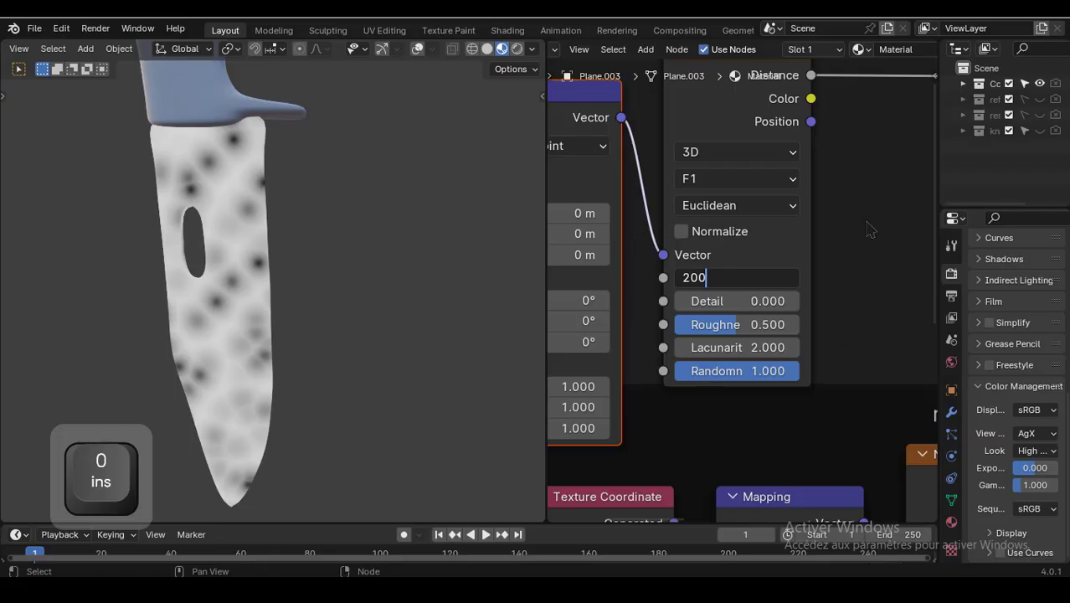
{"action": "key", "text": "Return"}
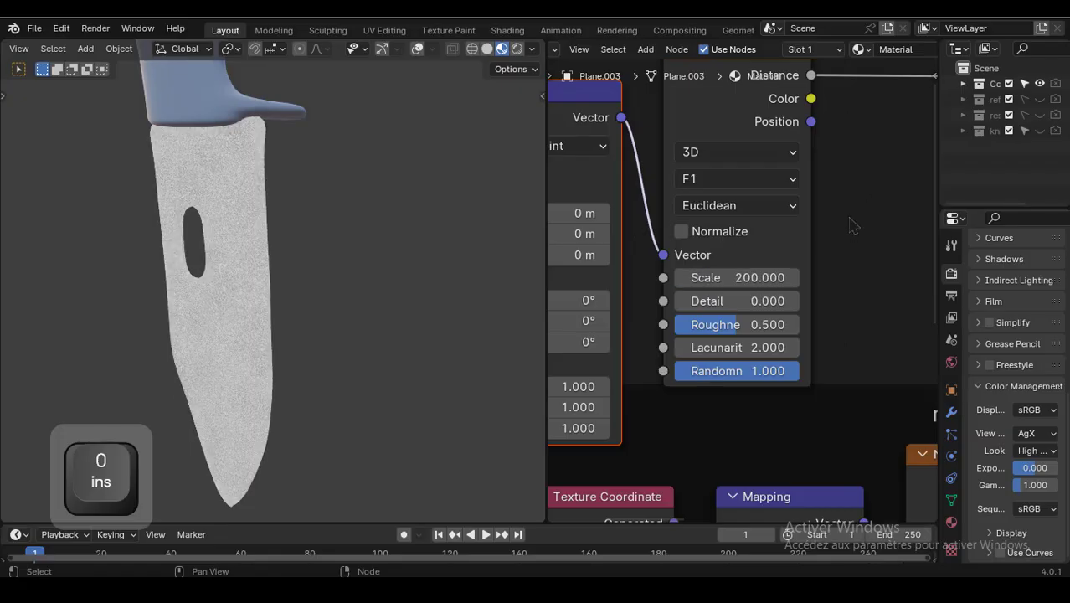
{"action": "scroll", "coordinate": [852, 225], "scroll_direction": "down", "scroll_amount": 7}
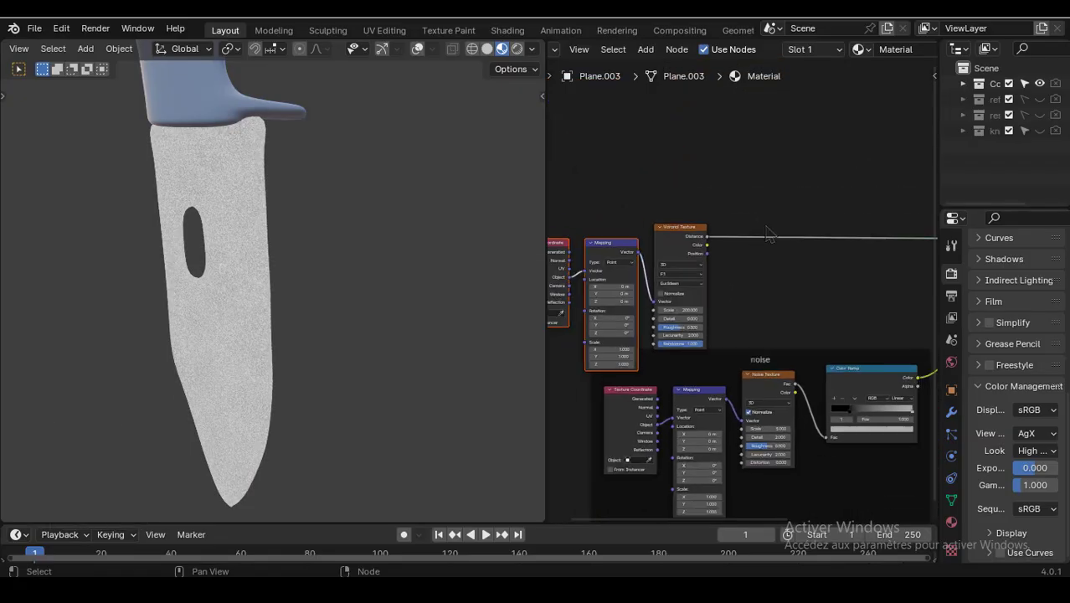
{"action": "middle_click_drag", "start_coordinate": [769, 234], "coordinate": [642, 248]}
{"action": "scroll", "coordinate": [796, 236], "scroll_direction": "up", "scroll_amount": 1}
{"action": "scroll", "coordinate": [837, 239], "scroll_direction": "down", "scroll_amount": 3}
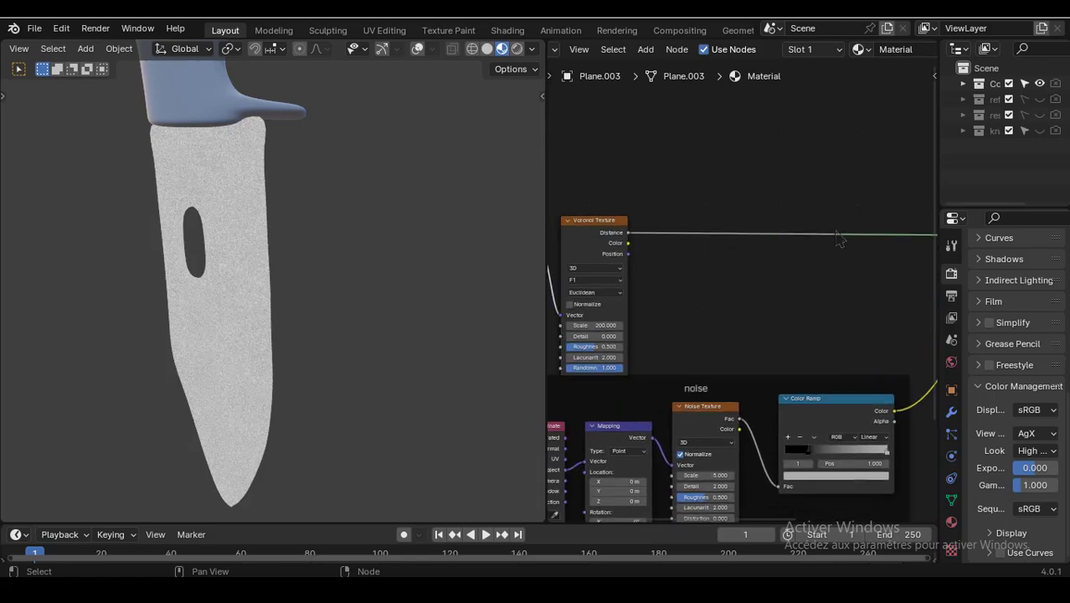
- Add a Bump node with the Voronoi Texture's Distance output feeding its Height input
{"action": "scroll", "coordinate": [804, 243], "scroll_direction": "up", "scroll_amount": 1}
{"action": "scroll", "coordinate": [754, 251], "scroll_direction": "up", "scroll_amount": 5}
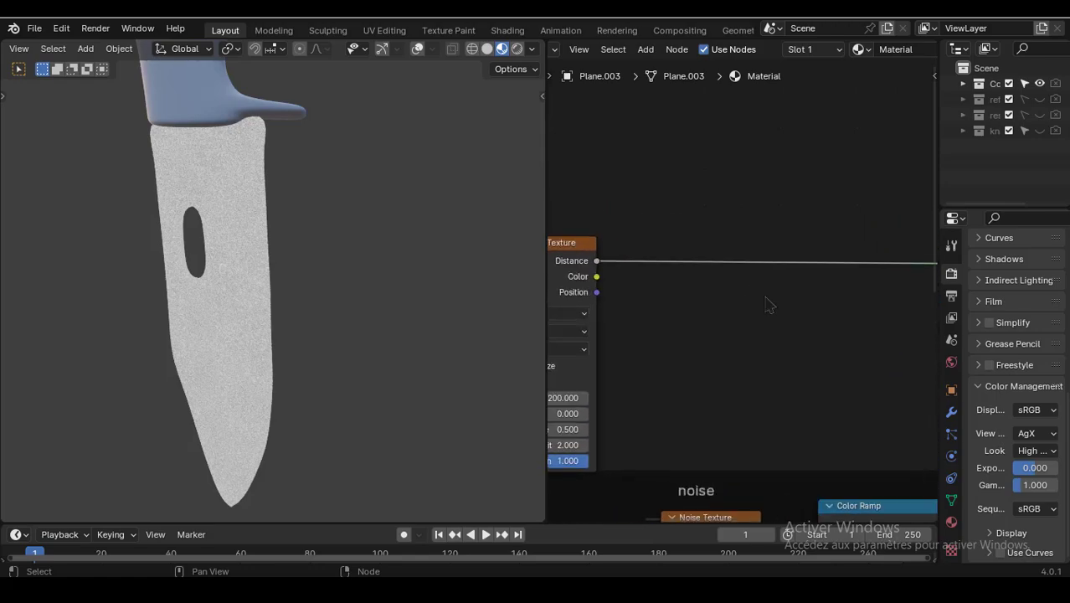
{"action": "middle_click_drag", "start_coordinate": [602, 280], "coordinate": [678, 296]}
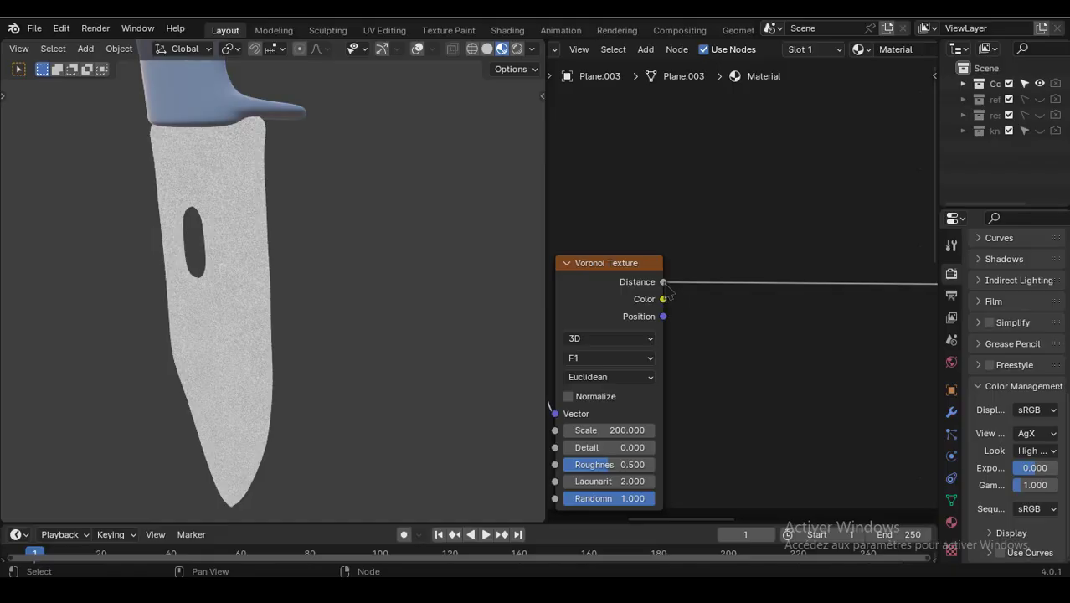
{"action": "left_click_drag", "start_coordinate": [663, 282], "coordinate": [679, 280]}
{"action": "left_click_drag", "start_coordinate": [751, 326], "coordinate": [767, 325]}
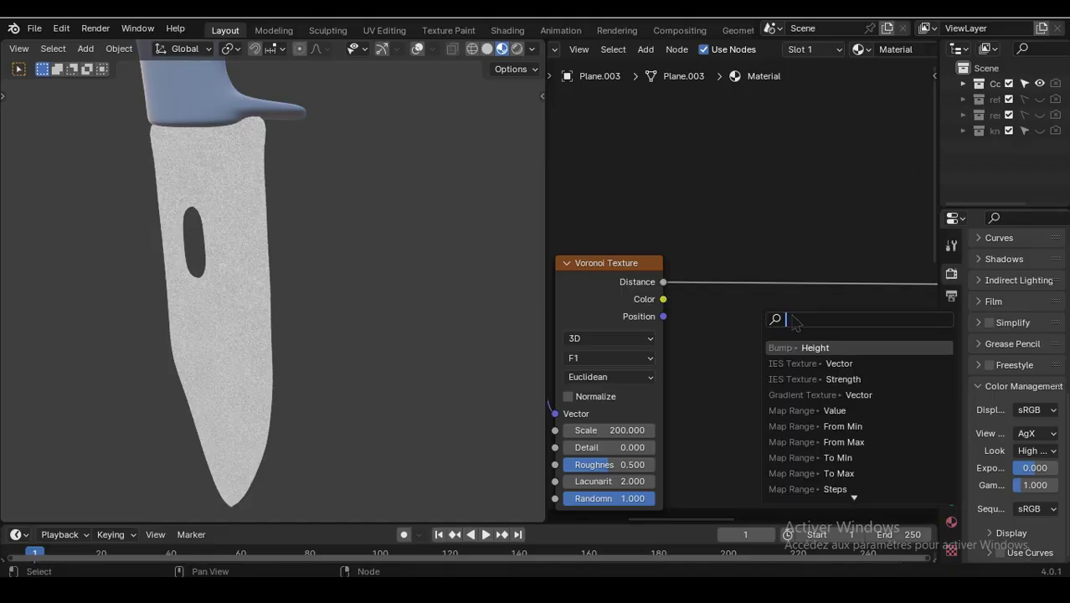
{"action": "type", "text": "bump"}
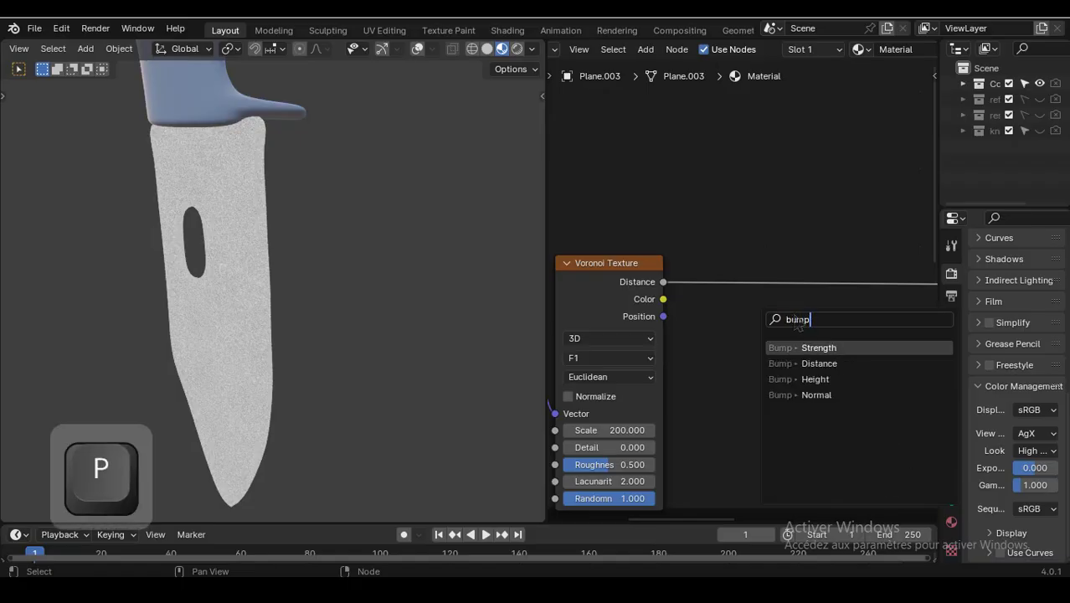
{"action": "left_click", "coordinate": [833, 379]}
{"action": "left_click", "coordinate": [835, 385]}
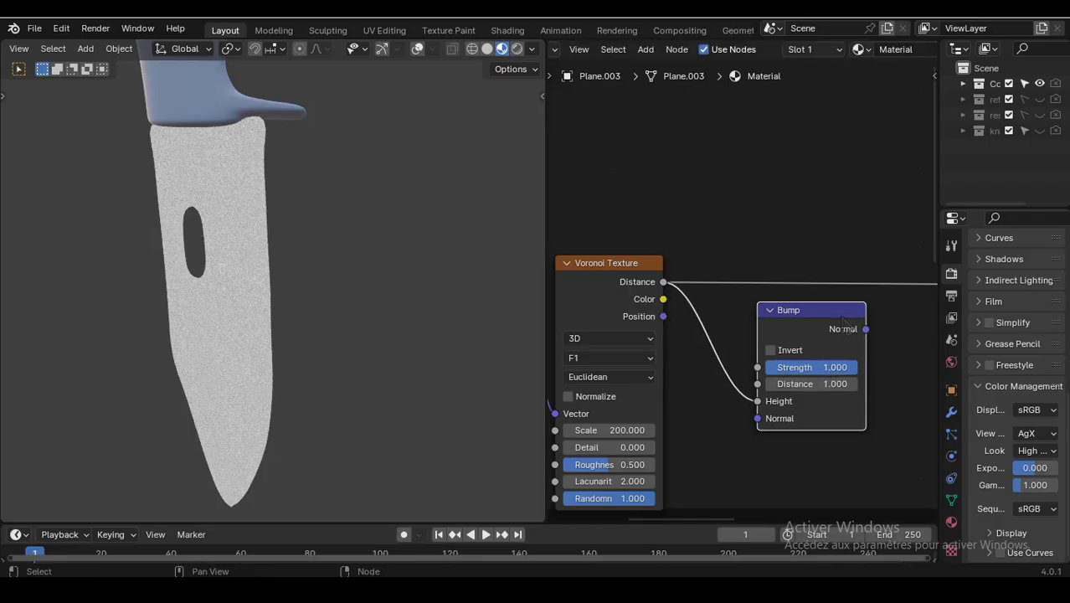
- Connect the Bump's Normal output to the Principled BSDF's Normal input and preview the Principled BSDF on the blade
{"action": "middle_click_drag", "start_coordinate": [842, 318], "coordinate": [632, 329]}
{"action": "scroll", "coordinate": [680, 311], "scroll_direction": "down", "scroll_amount": 3}
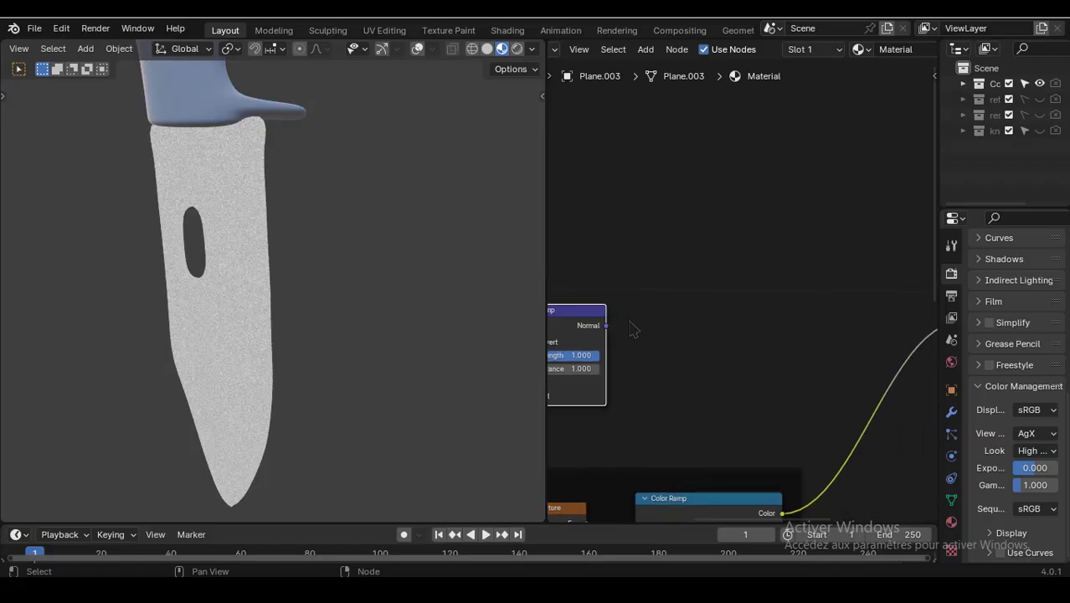
{"action": "left_click_drag", "start_coordinate": [612, 335], "coordinate": [796, 373]}
{"action": "left_click", "coordinate": [898, 276]}
{"action": "key", "text": "ctrl"}
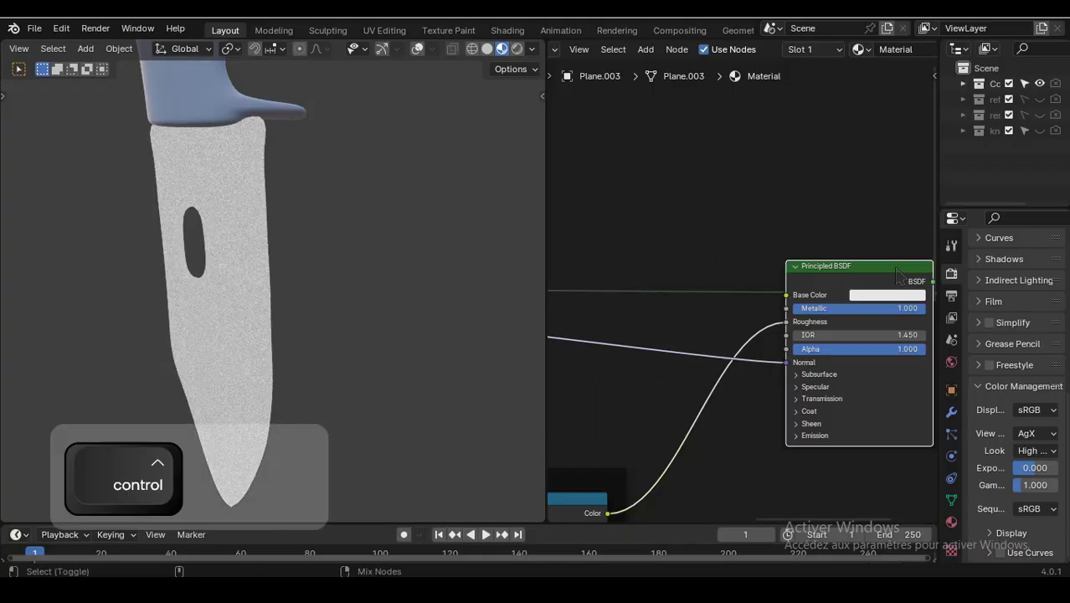
{"action": "left_click", "coordinate": [898, 276], "text": "ctrl+shift"}
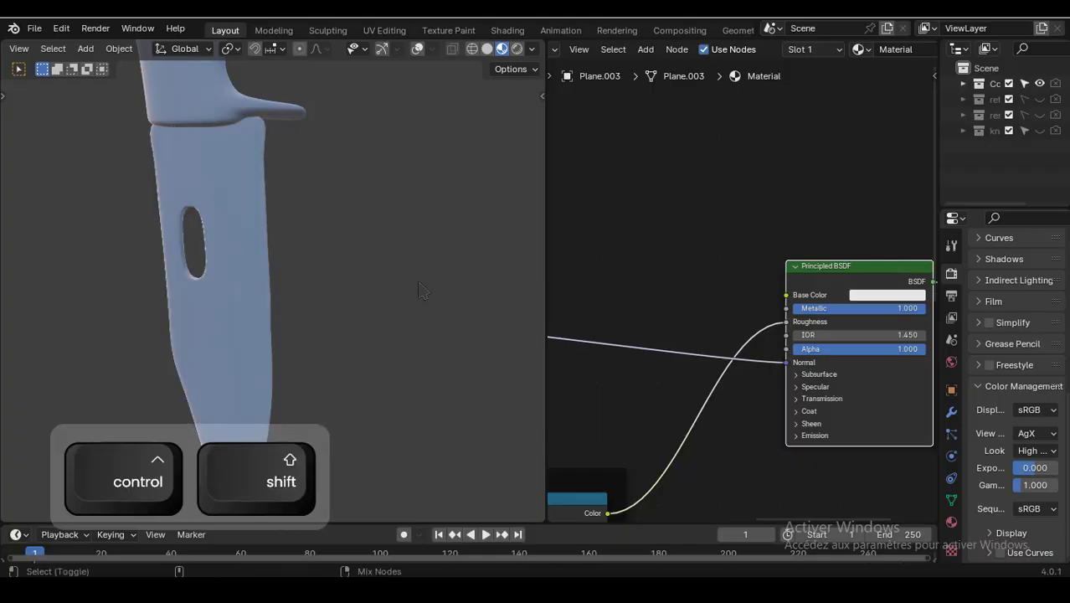
- Set the Bump node's Strength to 0.017
{"action": "mouse_move", "coordinate": [363, 340]}
{"action": "middle_mouse_down"}
{"action": "mouse_move", "coordinate": [311, 411]}
{"action": "mouse_move", "coordinate": [386, 375]}
{"action": "middle_mouse_up"}
{"action": "scroll", "coordinate": [311, 411], "scroll_direction": "up", "scroll_amount": 5}
{"action": "scroll", "coordinate": [633, 304], "scroll_direction": "down", "scroll_amount": 3}
{"action": "middle_click_drag", "start_coordinate": [631, 303], "coordinate": [797, 274]}
{"action": "scroll", "coordinate": [621, 289], "scroll_direction": "up", "scroll_amount": 4}
{"action": "middle_click_drag", "start_coordinate": [628, 243], "coordinate": [761, 197]}
{"action": "scroll", "coordinate": [739, 254], "scroll_direction": "up", "scroll_amount": 8}
{"action": "scroll", "coordinate": [817, 242], "scroll_direction": "up", "scroll_amount": 5}
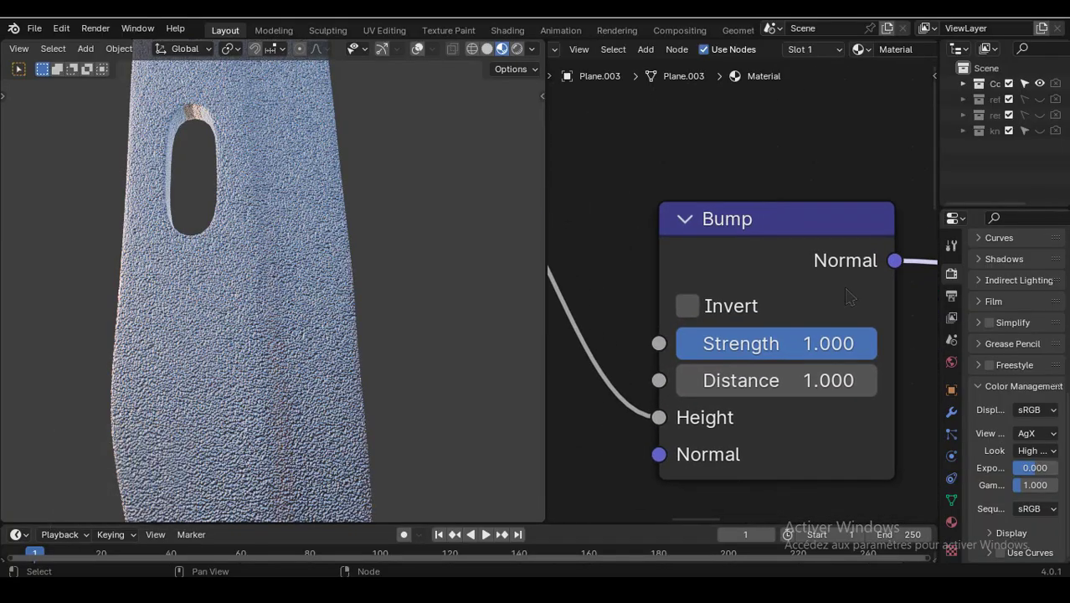
{"action": "left_click_drag", "start_coordinate": [837, 344], "coordinate": [679, 343]}
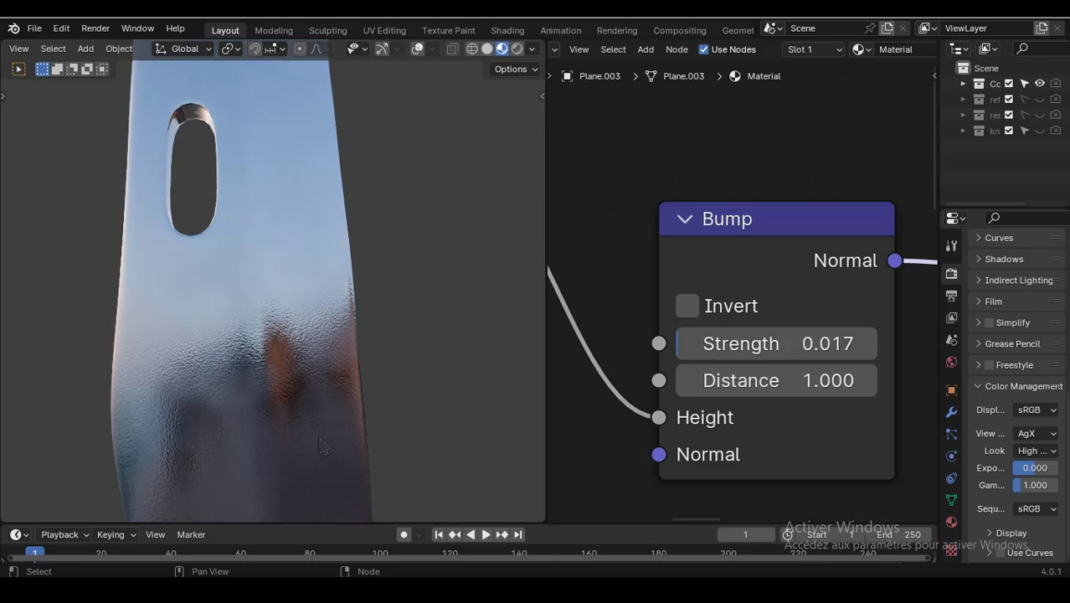
- Save the blend file
{"action": "scroll", "coordinate": [288, 402], "scroll_direction": "down", "scroll_amount": 3}
{"action": "middle_click_drag", "start_coordinate": [289, 402], "coordinate": [62, 404]}
{"action": "scroll", "coordinate": [311, 316], "scroll_direction": "down", "scroll_amount": 4}
{"action": "middle_click_drag", "start_coordinate": [312, 316], "coordinate": [517, 333]}
{"action": "scroll", "coordinate": [437, 278], "scroll_direction": "down", "scroll_amount": 4}
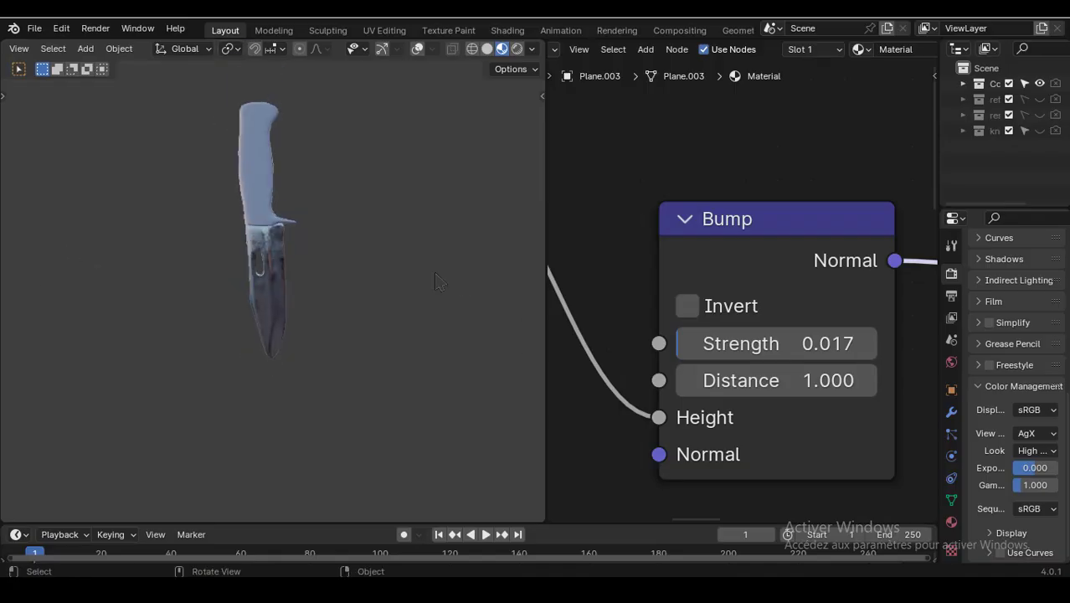
{"action": "middle_click_drag", "start_coordinate": [364, 242], "coordinate": [349, 301]}
{"action": "key", "text": "ctrl+s"}
- Select the knife handle and create a new material for it
{"action": "scroll", "coordinate": [351, 301], "scroll_direction": "up", "scroll_amount": 5}
{"action": "scroll", "coordinate": [285, 266], "scroll_direction": "up", "scroll_amount": 2}
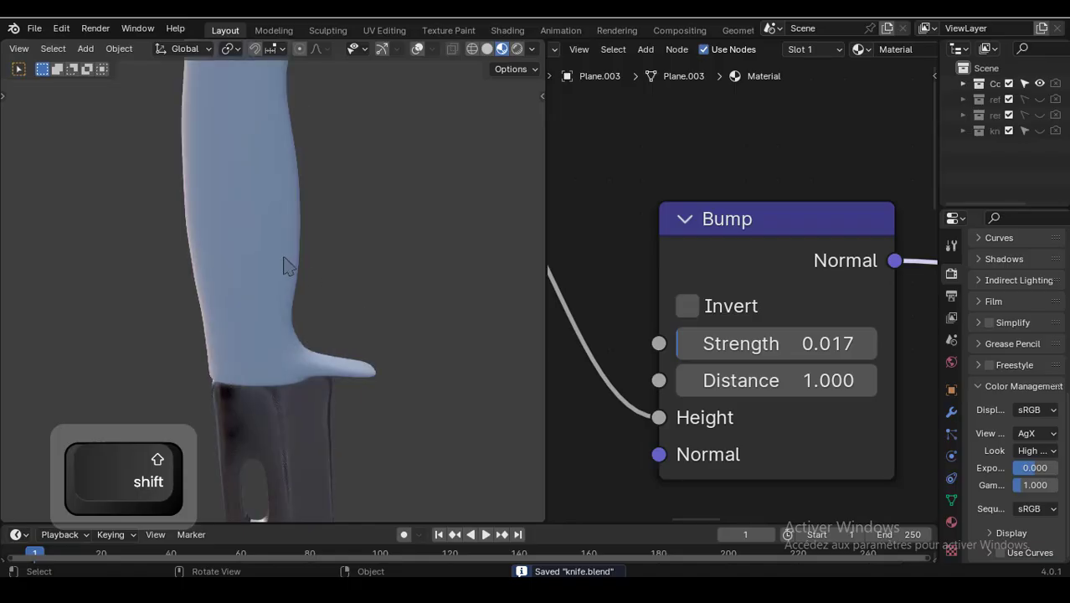
{"action": "left_click", "coordinate": [281, 260]}
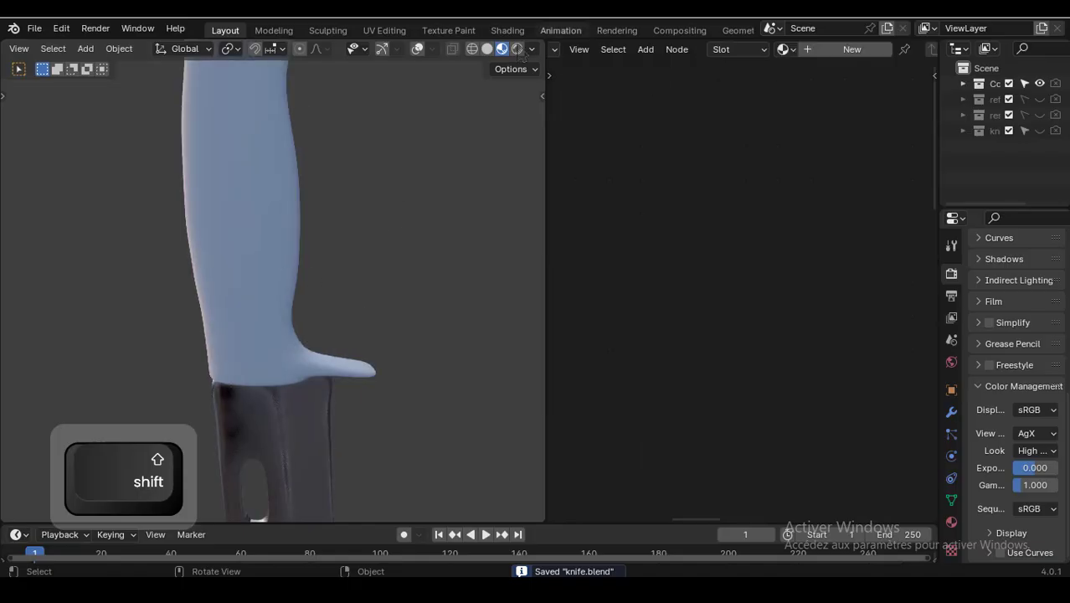
{"action": "left_click", "coordinate": [851, 50]}
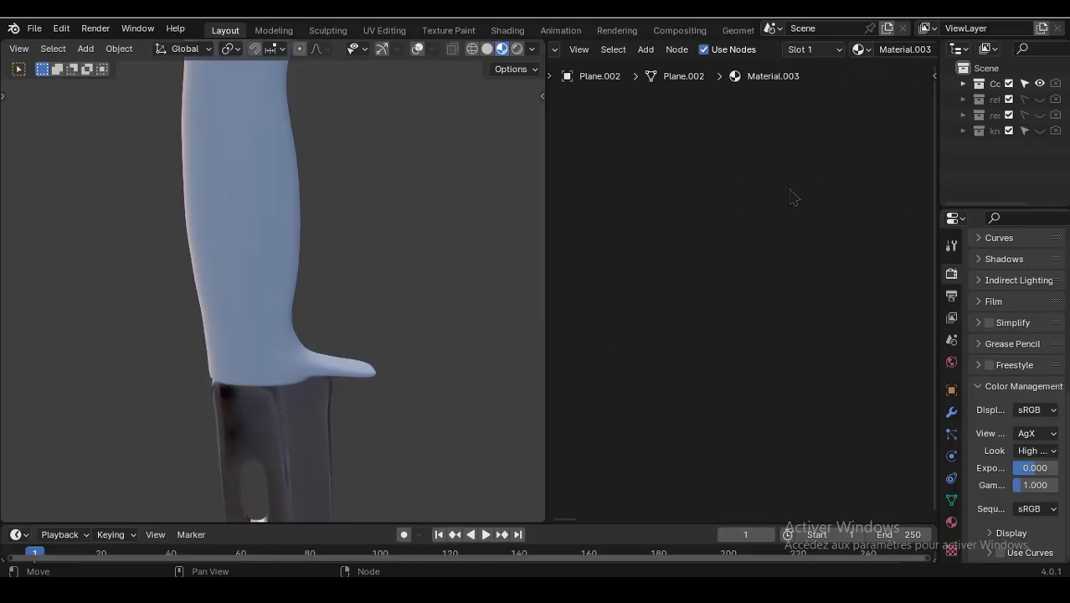
{"action": "left_click", "coordinate": [417, 51]}
{"action": "key", "text": "Home"}
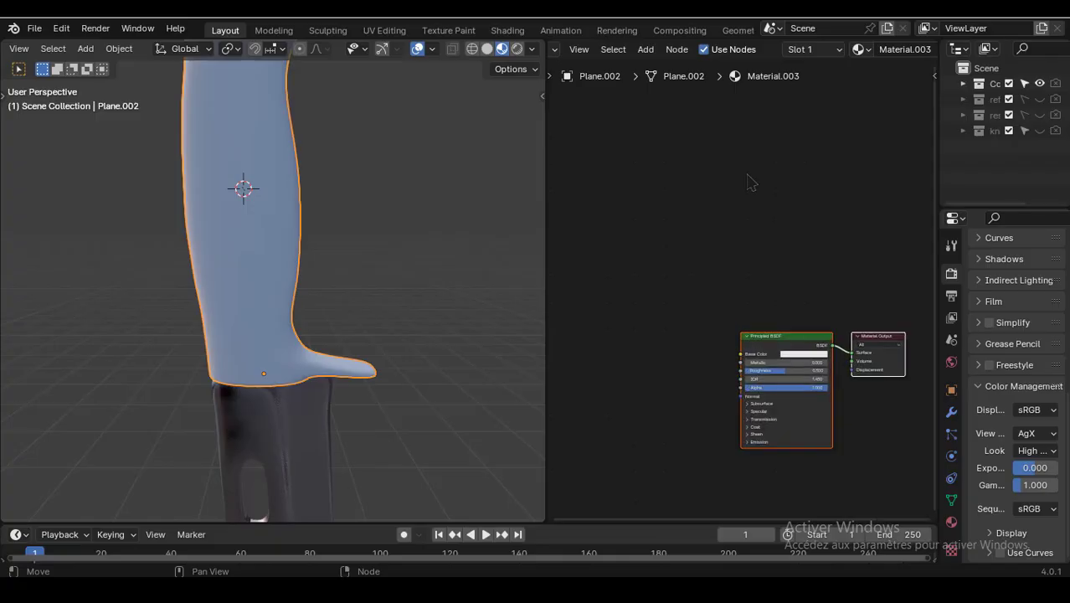
{"action": "scroll", "coordinate": [750, 177], "scroll_direction": "up", "scroll_amount": 12}
{"action": "middle_click_drag", "start_coordinate": [751, 177], "coordinate": [688, 107]}
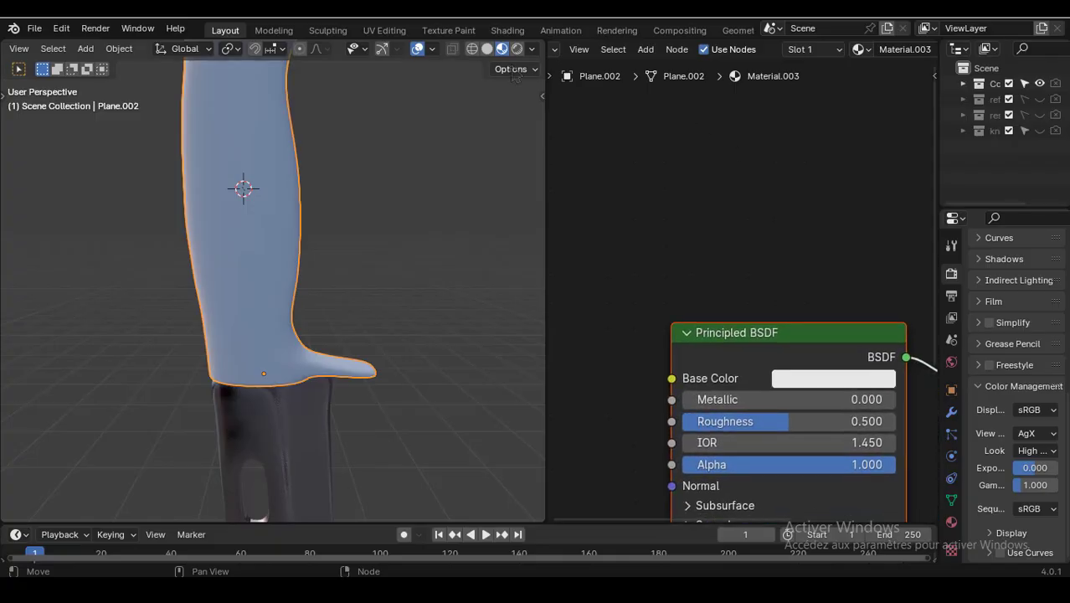
{"action": "left_click", "coordinate": [417, 50]}
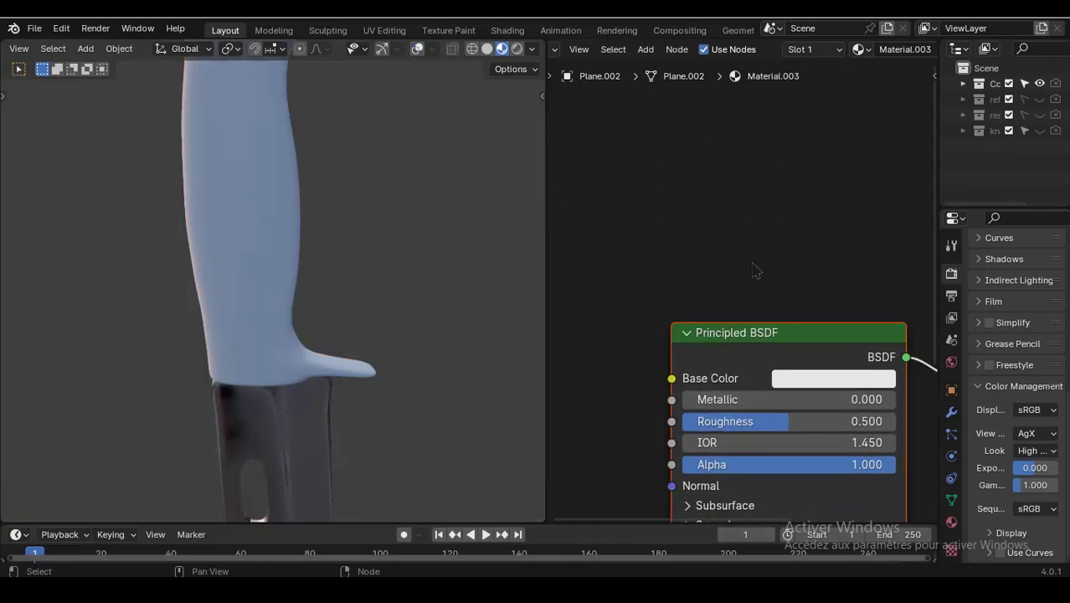
{"action": "scroll", "coordinate": [762, 229], "scroll_direction": "up", "scroll_amount": 2}
{"action": "middle_click_drag", "start_coordinate": [762, 230], "coordinate": [765, 174]}
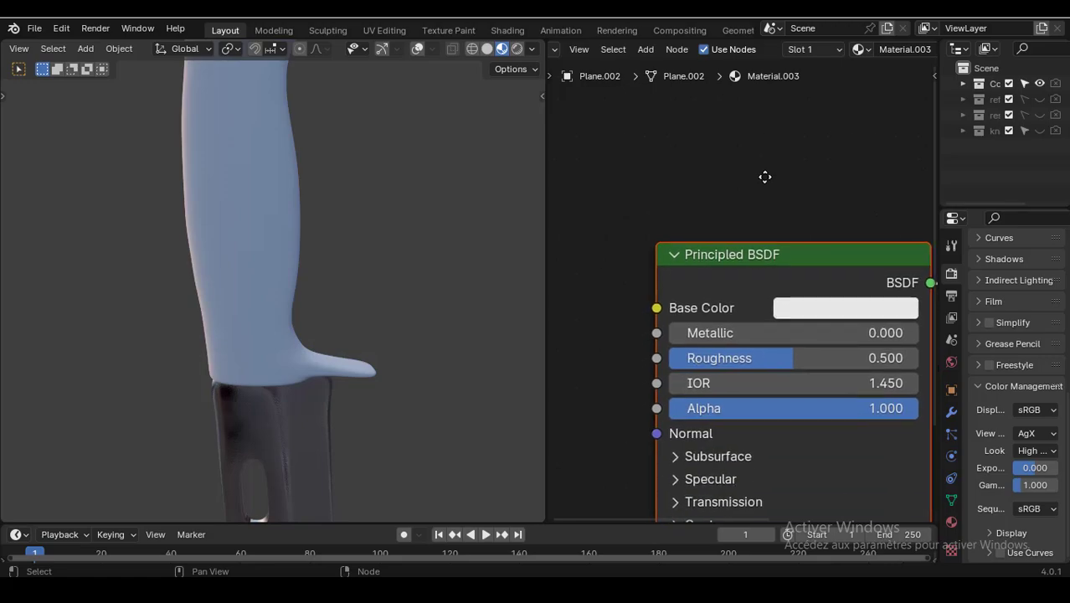
- Select the blade and join its Texture Coordinate, Mapping, Voronoi Texture and Bump nodes into a frame
{"action": "left_click", "coordinate": [313, 416]}
{"action": "scroll", "coordinate": [612, 231], "scroll_direction": "down", "scroll_amount": 8}
{"action": "middle_click_drag", "start_coordinate": [638, 221], "coordinate": [809, 173]}
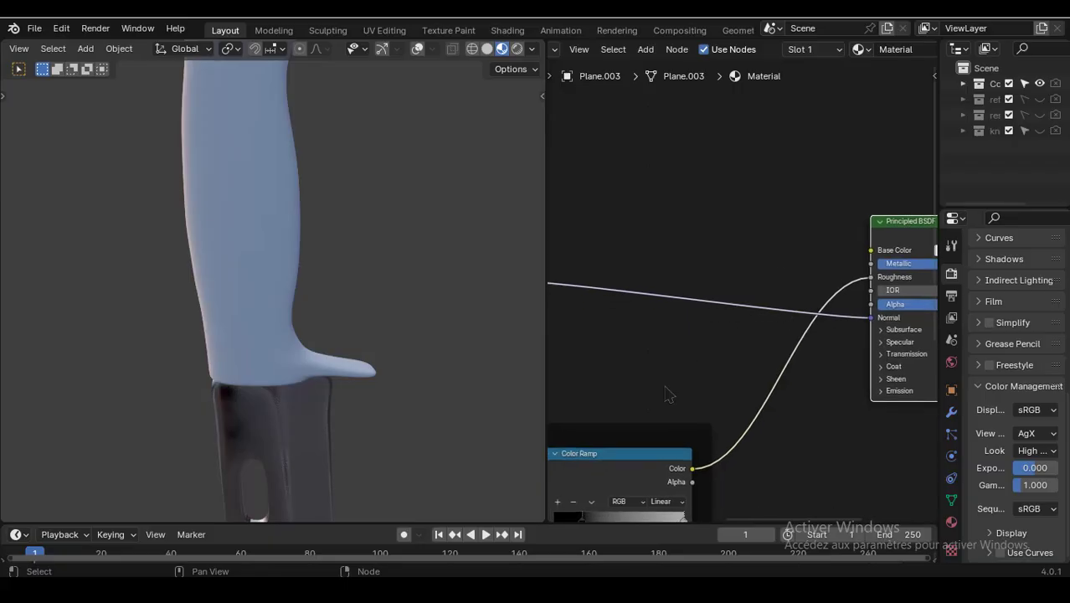
{"action": "scroll", "coordinate": [677, 394], "scroll_direction": "down", "scroll_amount": 5}
{"action": "middle_click_drag", "start_coordinate": [721, 366], "coordinate": [850, 354]}
{"action": "middle_click_drag", "start_coordinate": [702, 316], "coordinate": [834, 300]}
{"action": "scroll", "coordinate": [715, 179], "scroll_direction": "down", "scroll_amount": 3}
{"action": "left_click_drag", "start_coordinate": [863, 311], "coordinate": [603, 238]}
{"action": "key", "text": "g"}
{"action": "left_click", "coordinate": [724, 191]}
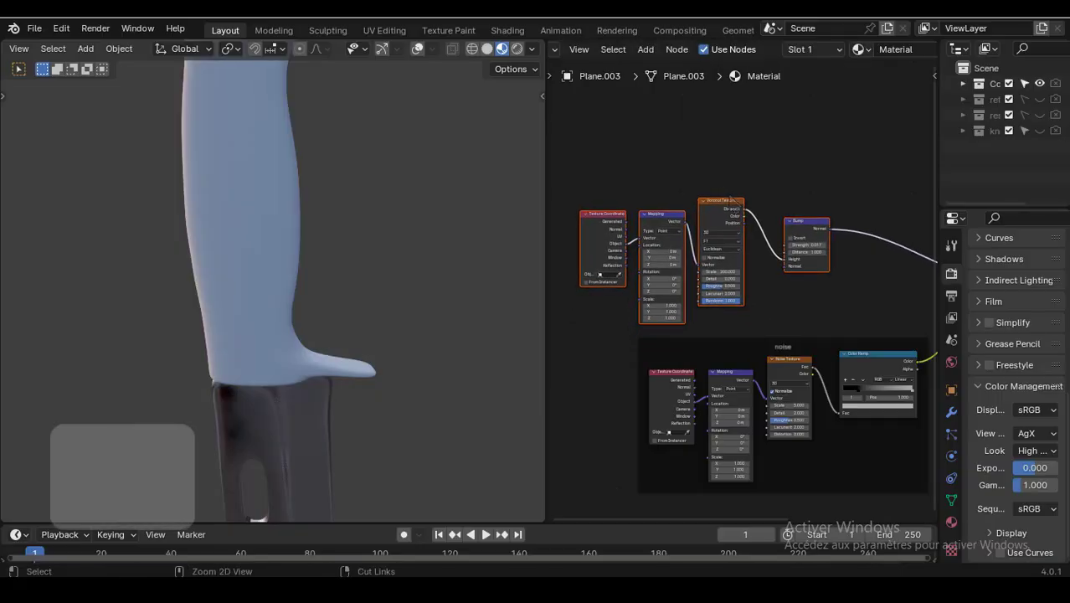
{"action": "key", "text": "ctrl+j"}
- Label the new frame "vorronoi texture"
{"action": "key", "text": "F2"}
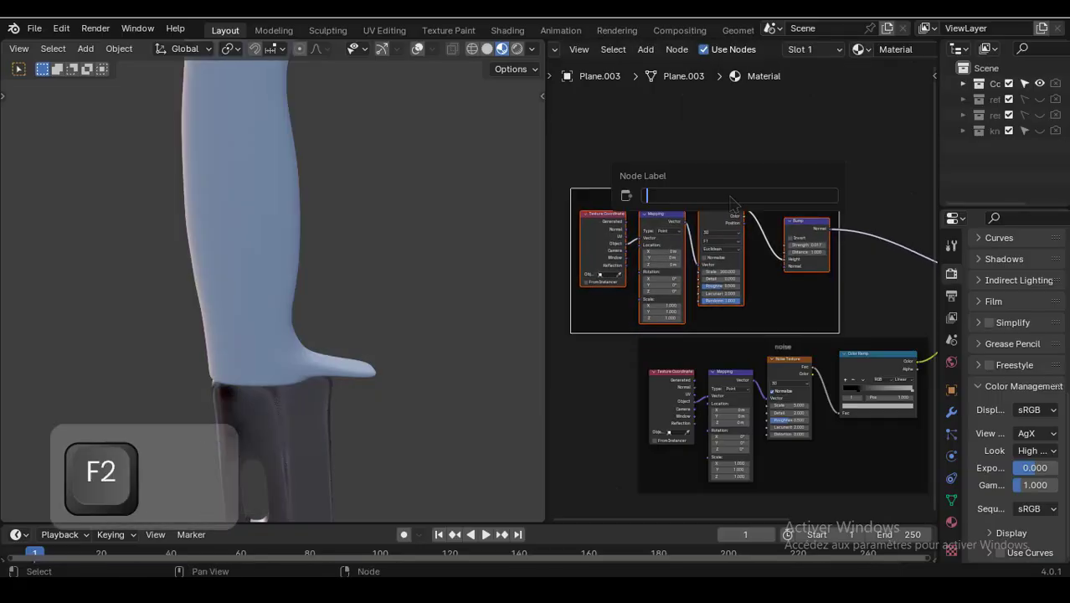
{"action": "type", "text": "vo"}
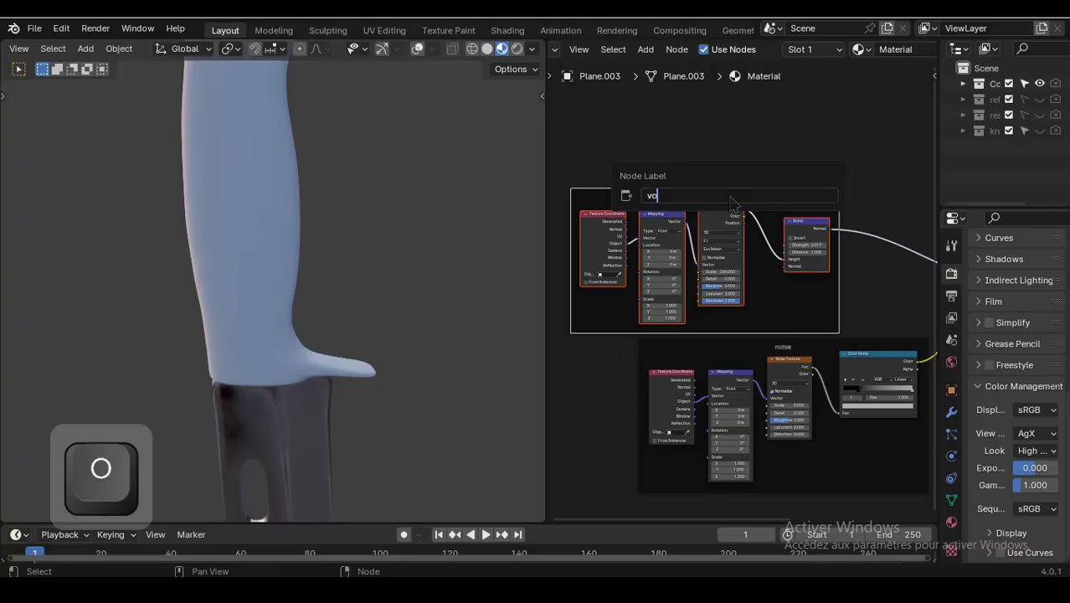
{"action": "type", "text": "rronoi trext"}
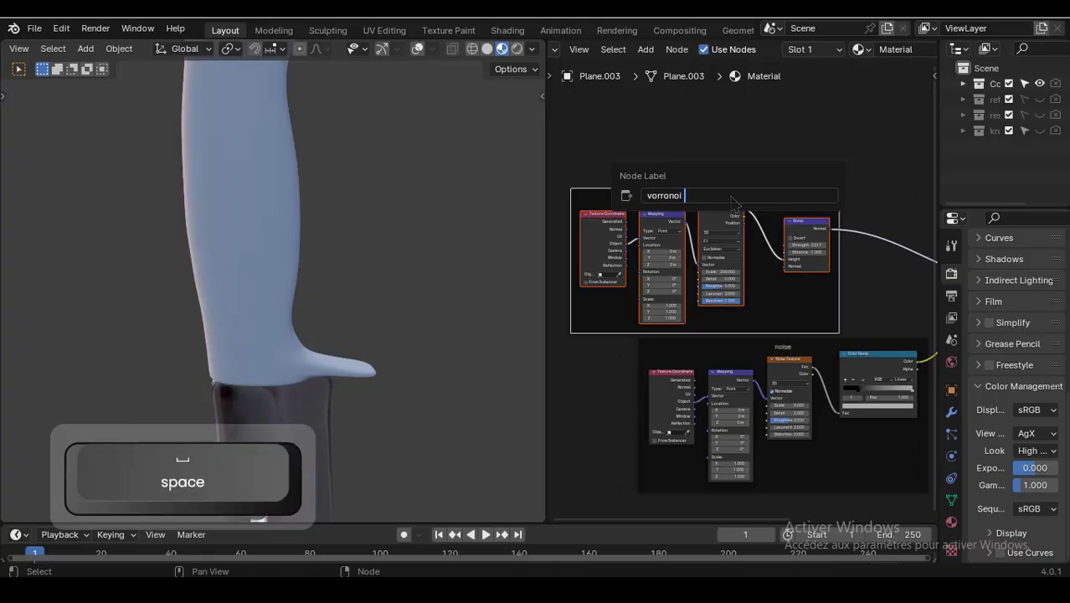
{"action": "key", "text": "BackSpace"}
{"action": "key", "text": "BackSpace"}
{"action": "key", "text": "BackSpace"}
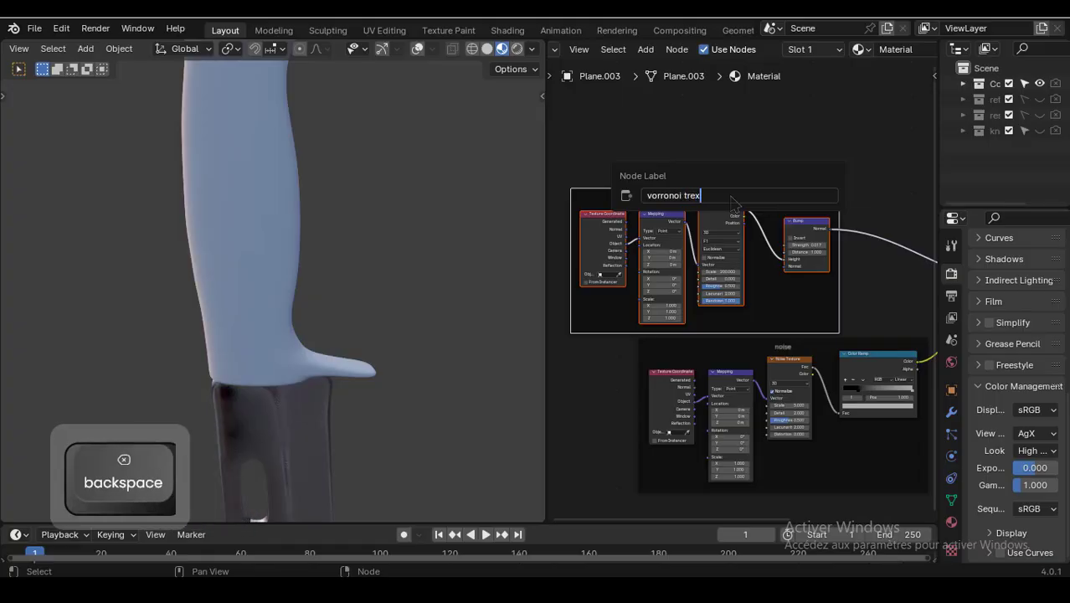
{"action": "type", "text": "exture"}
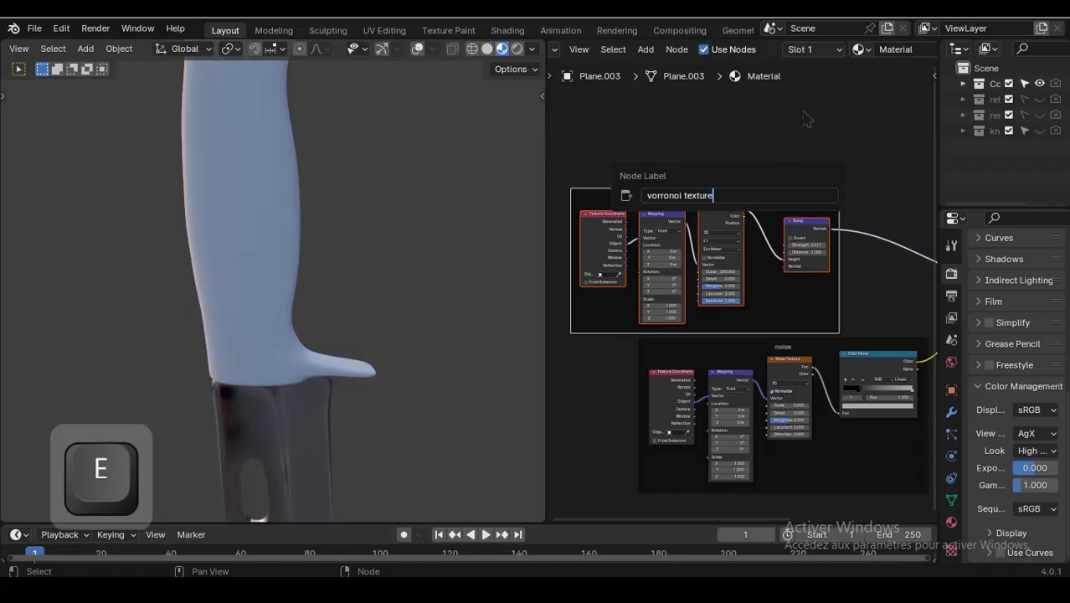
{"action": "key", "text": "Return"}
- Reposition the vorronoi texture frame above the noise frame
{"action": "left_click_drag", "start_coordinate": [766, 189], "coordinate": [748, 172]}
{"action": "left_click_drag", "start_coordinate": [714, 346], "coordinate": [656, 341]}
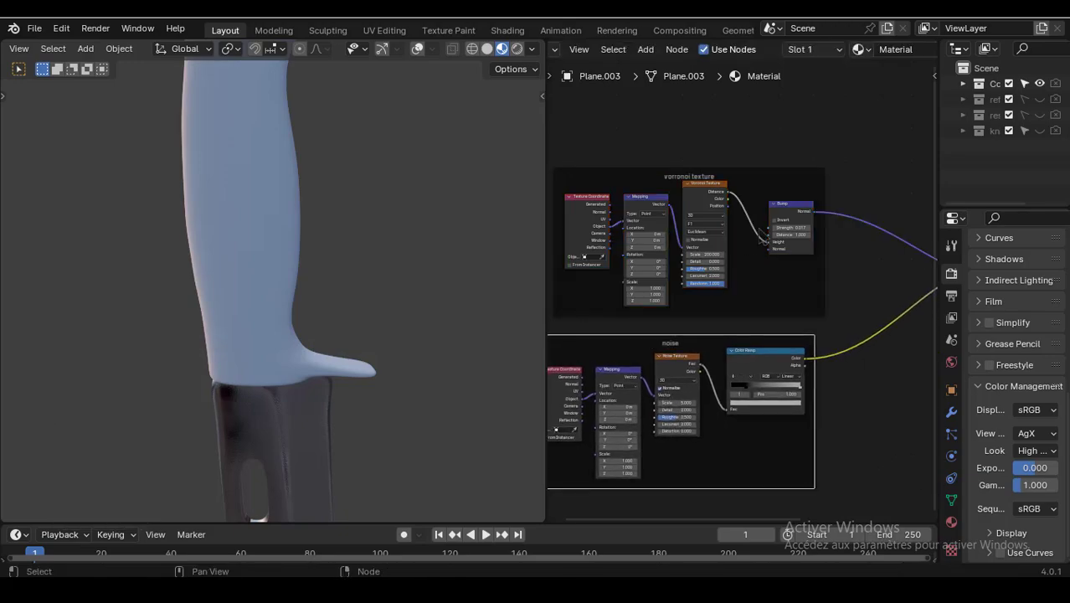
{"action": "scroll", "coordinate": [744, 280], "scroll_direction": "down", "scroll_amount": 3}
{"action": "middle_click_drag", "start_coordinate": [771, 228], "coordinate": [808, 242]}
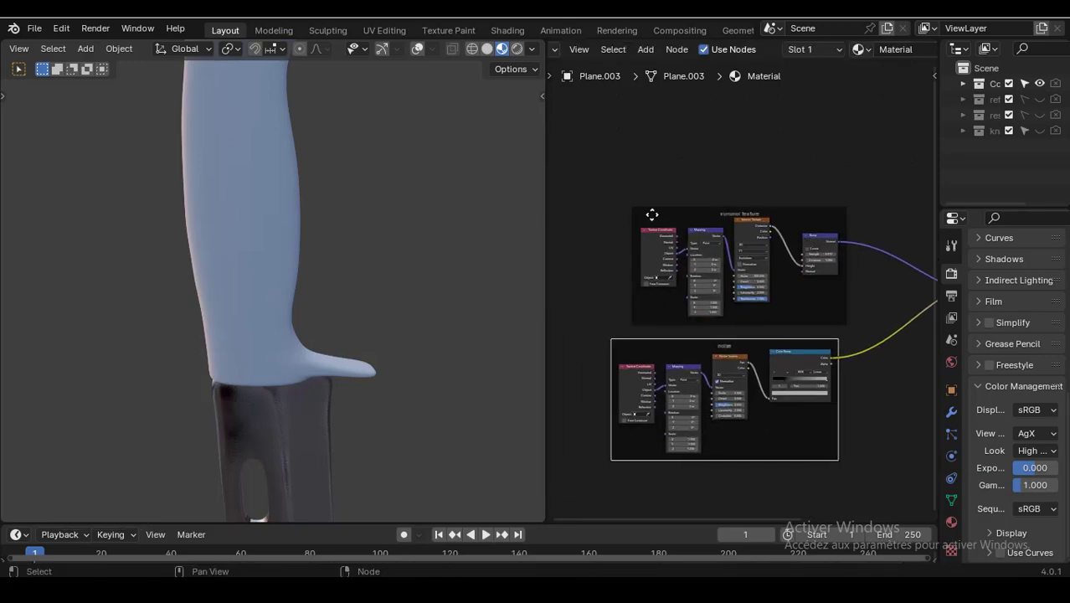
{"action": "left_click_drag", "start_coordinate": [652, 214], "coordinate": [630, 200]}
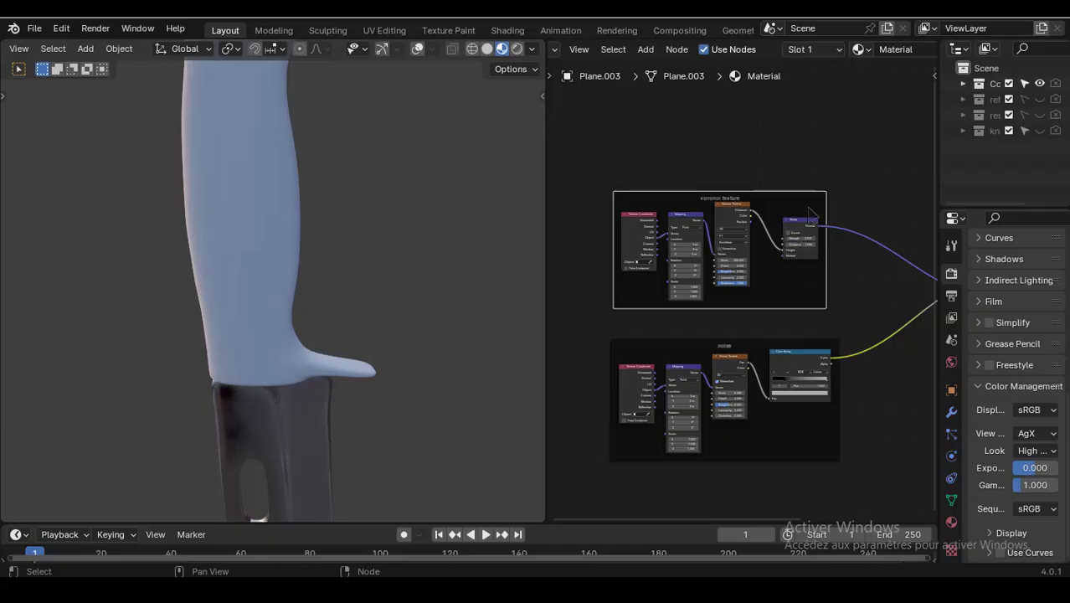
- Copy the Voronoi frame's nodes and paste them into the handle's material
{"action": "key", "text": "ctrl+a"}
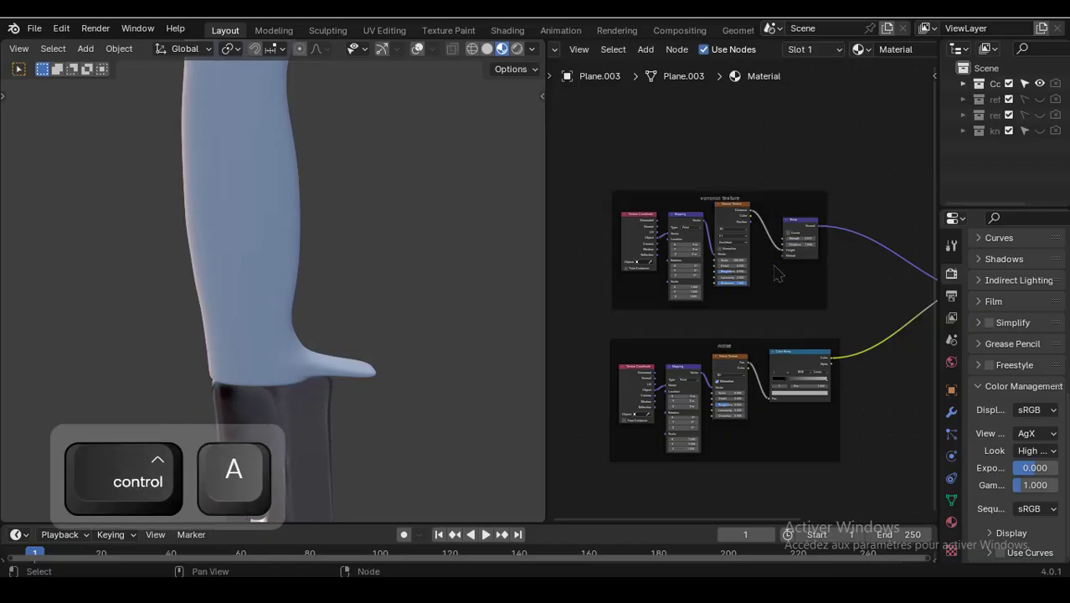
{"action": "left_click_drag", "start_coordinate": [802, 286], "coordinate": [656, 219]}
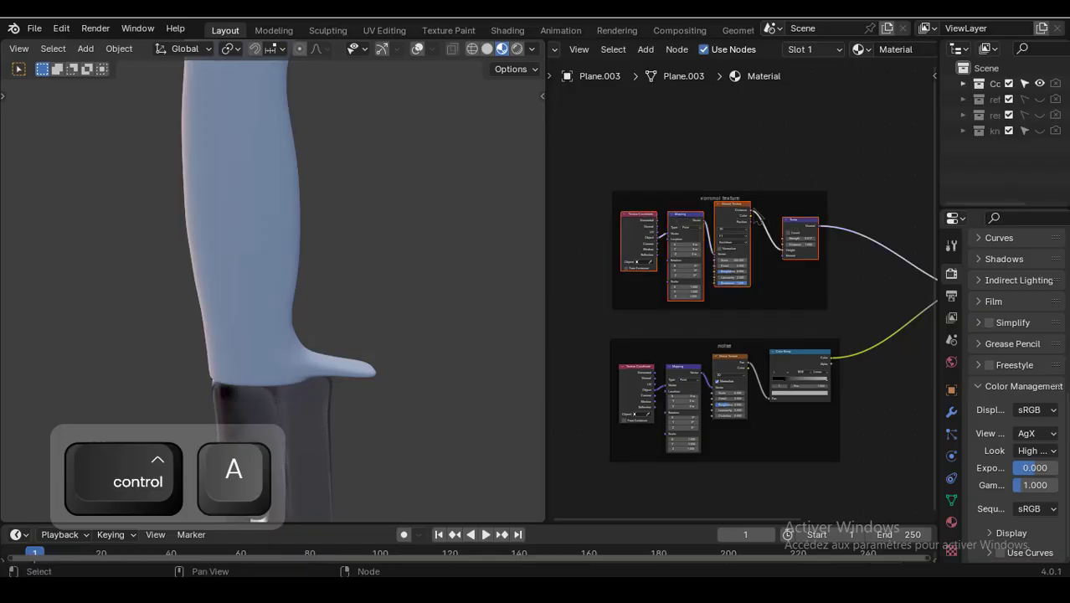
{"action": "key", "text": "ctrl+c"}
{"action": "left_click", "coordinate": [269, 220]}
{"action": "scroll", "coordinate": [761, 183], "scroll_direction": "down", "scroll_amount": 2}
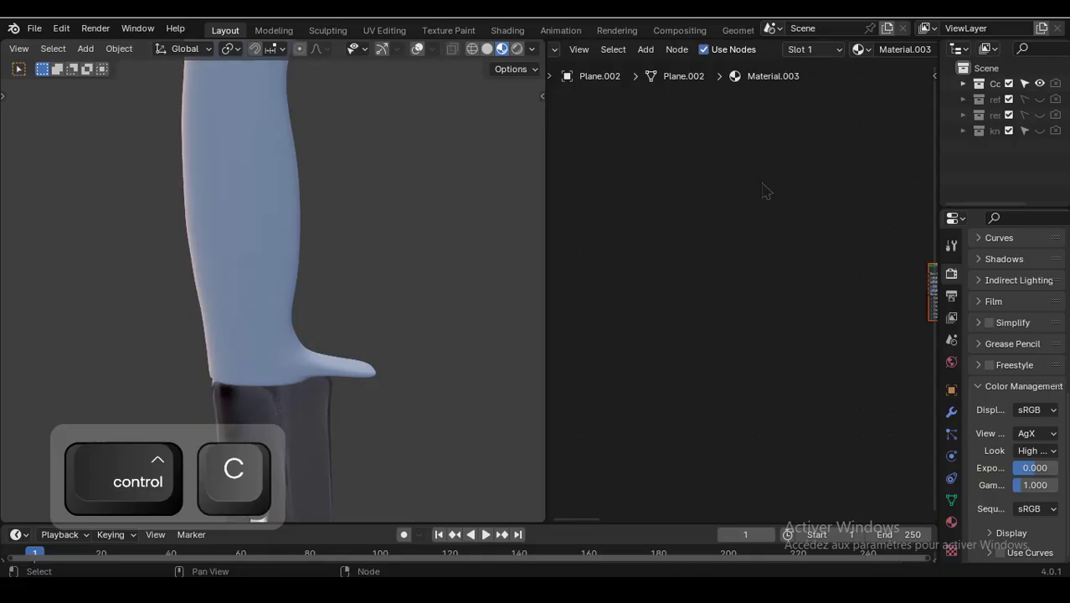
{"action": "middle_click_drag", "start_coordinate": [772, 180], "coordinate": [674, 206]}
{"action": "scroll", "coordinate": [754, 239], "scroll_direction": "up", "scroll_amount": 2}
{"action": "scroll", "coordinate": [712, 222], "scroll_direction": "up", "scroll_amount": 1}
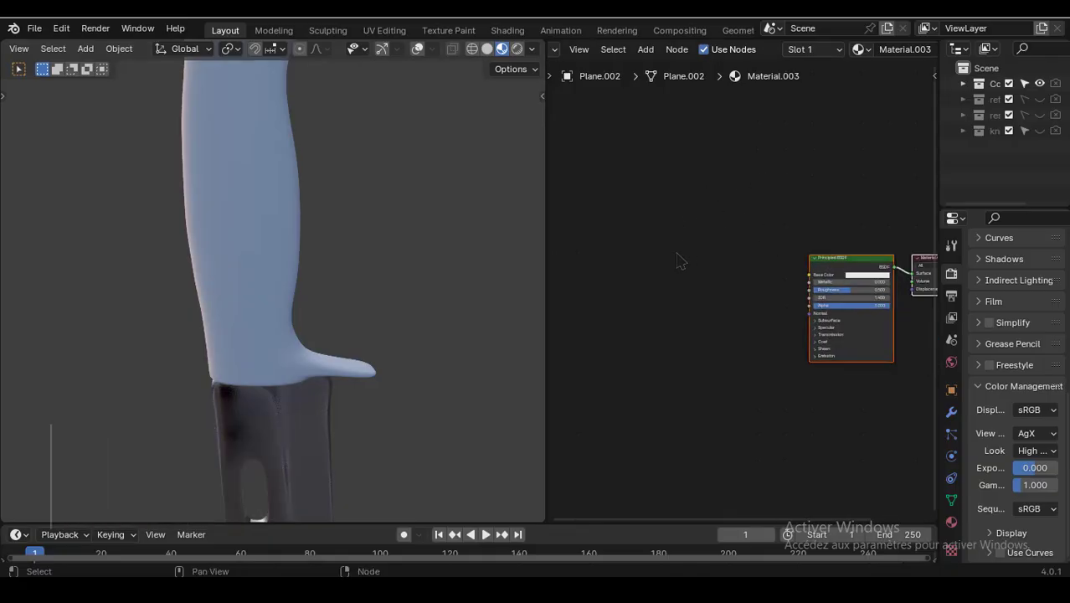
{"action": "key", "text": "ctrl+v"}
{"action": "scroll", "coordinate": [730, 160], "scroll_direction": "down", "scroll_amount": 2}
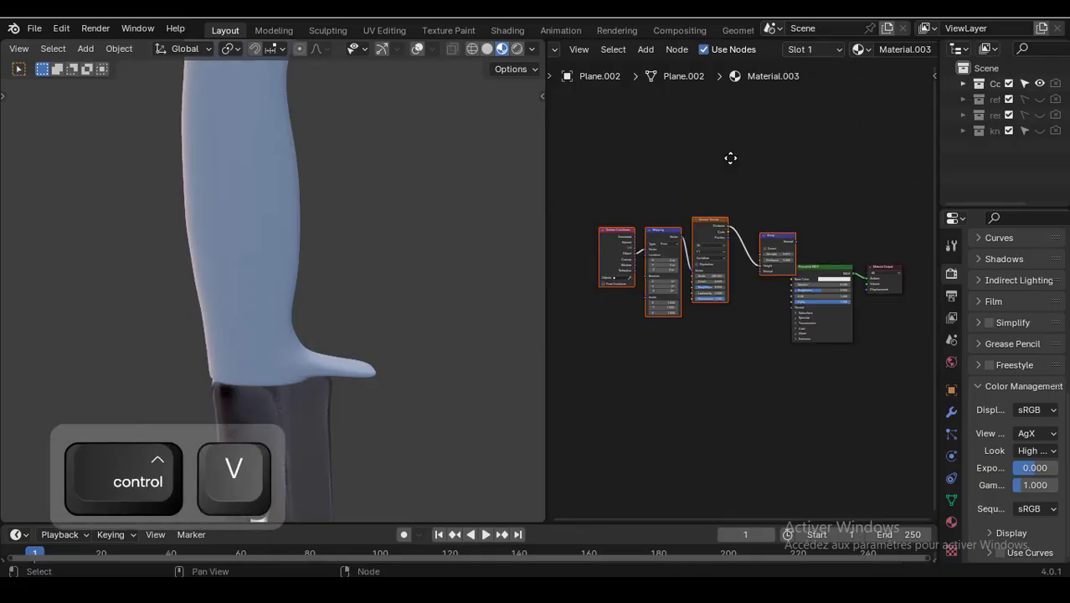
{"action": "left_click_drag", "start_coordinate": [729, 225], "coordinate": [684, 302]}
{"action": "scroll", "coordinate": [753, 283], "scroll_direction": "up", "scroll_amount": 4}
{"action": "scroll", "coordinate": [776, 273], "scroll_direction": "up", "scroll_amount": 6}
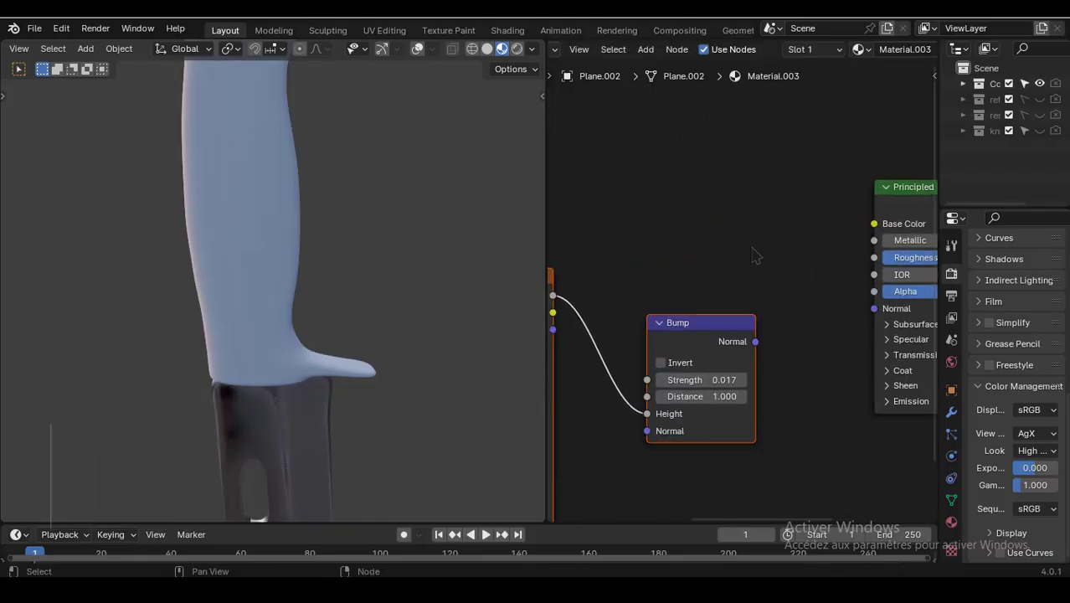
{"action": "middle_click_drag", "start_coordinate": [686, 262], "coordinate": [743, 251]}
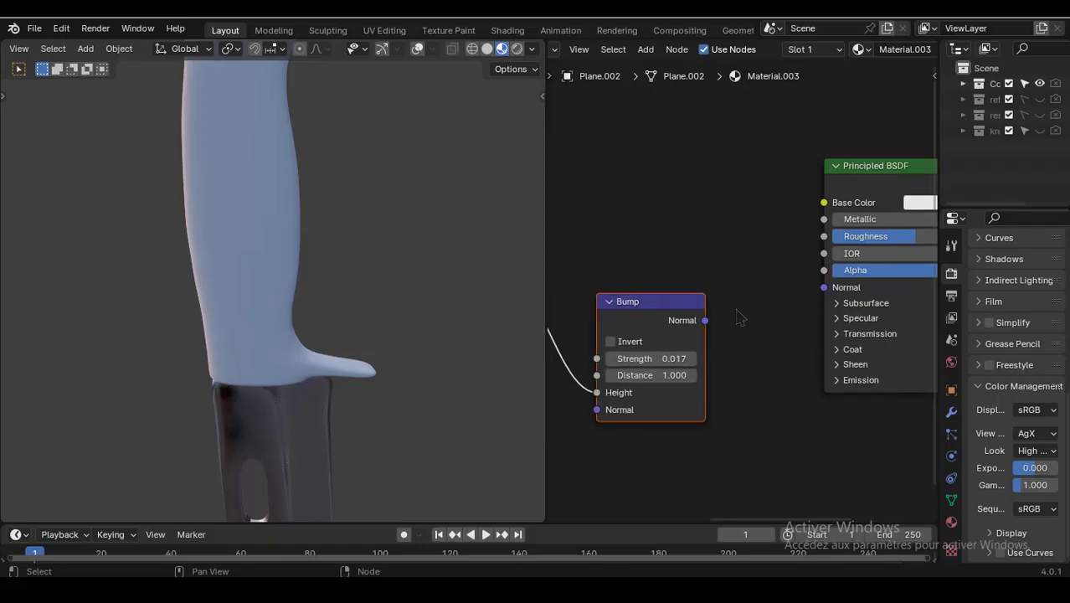
- Connect the pasted Bump node's Normal output to the handle's Principled BSDF Normal input and shift the texture nodes left
{"action": "left_click_drag", "start_coordinate": [705, 320], "coordinate": [811, 295]}
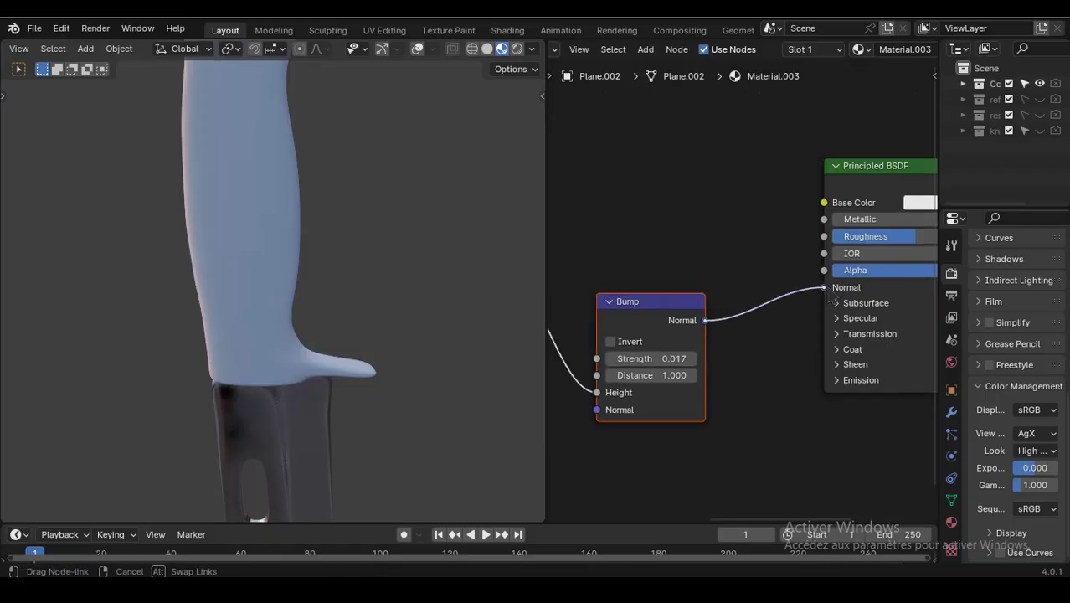
{"action": "left_click_drag", "start_coordinate": [829, 293], "coordinate": [826, 289]}
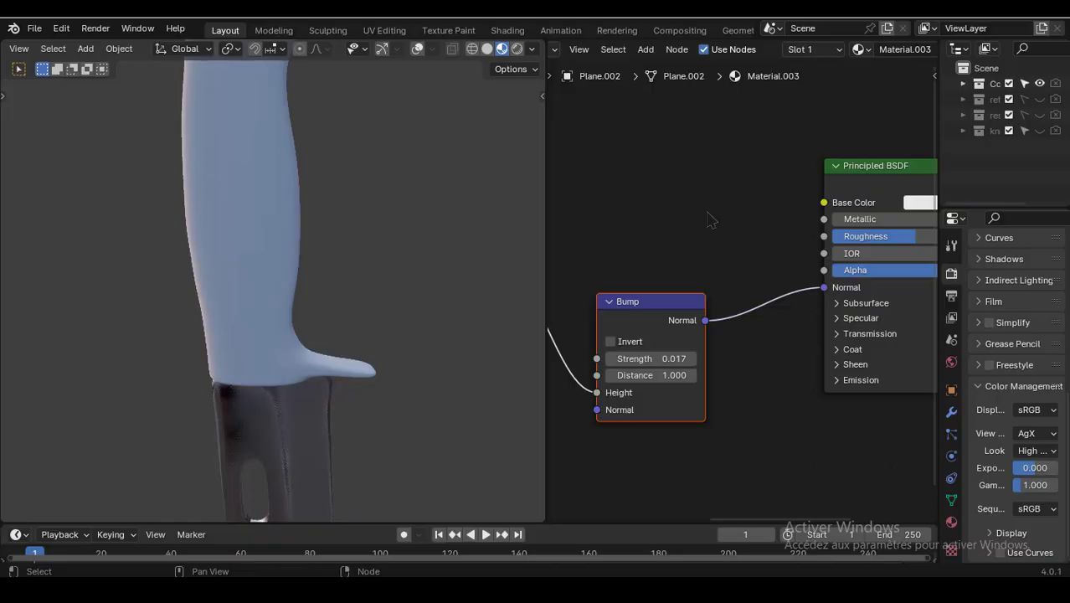
{"action": "scroll", "coordinate": [779, 222], "scroll_direction": "down", "scroll_amount": 4}
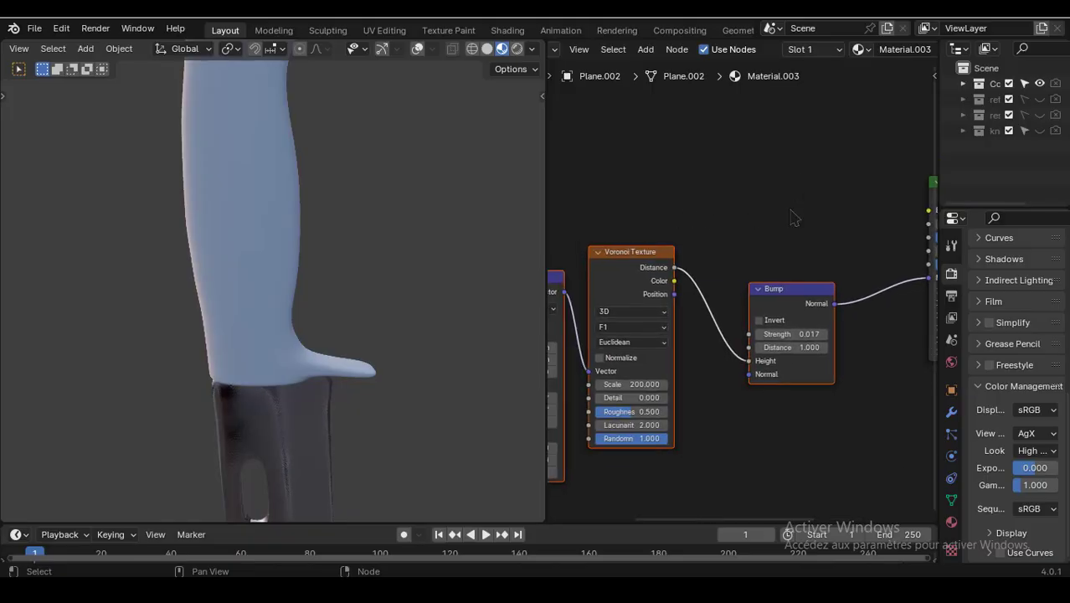
{"action": "middle_click_drag", "start_coordinate": [777, 216], "coordinate": [836, 223]}
{"action": "scroll", "coordinate": [748, 242], "scroll_direction": "down", "scroll_amount": 3}
{"action": "middle_click_drag", "start_coordinate": [744, 244], "coordinate": [804, 236]}
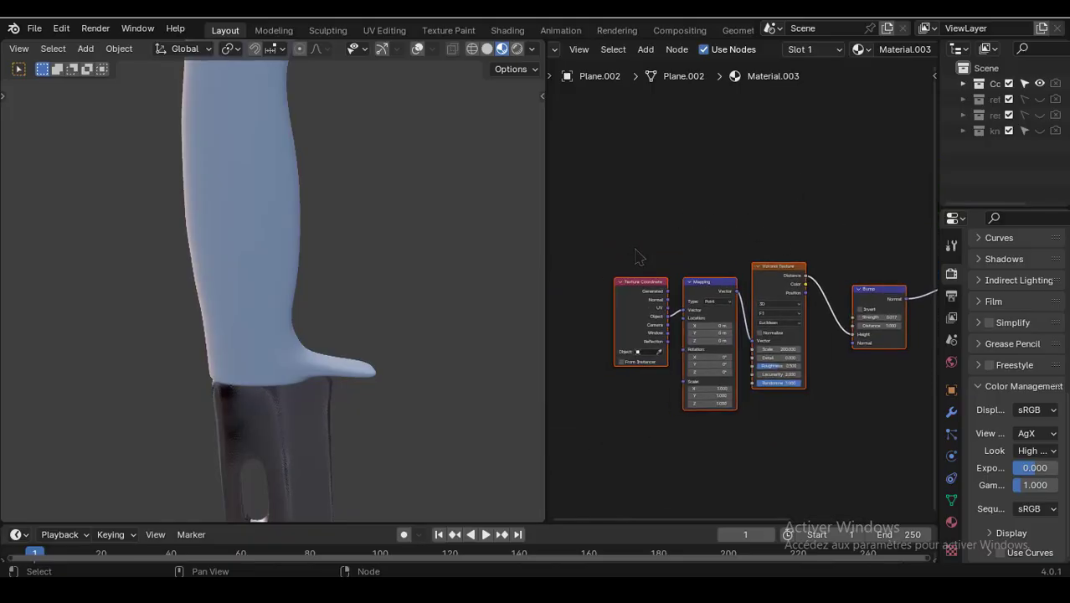
{"action": "left_click_drag", "start_coordinate": [622, 238], "coordinate": [787, 405]}
{"action": "left_click_drag", "start_coordinate": [769, 271], "coordinate": [710, 280]}
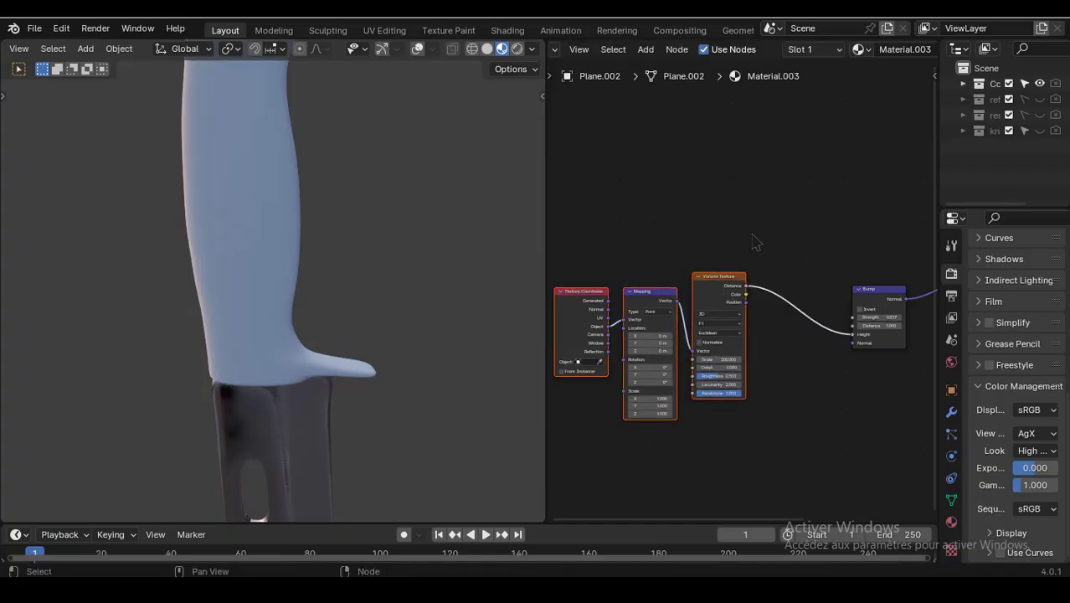
- Darken the handle material's base color to hex 454545
{"action": "scroll", "coordinate": [763, 244], "scroll_direction": "up", "scroll_amount": 2}
{"action": "scroll", "coordinate": [765, 244], "scroll_direction": "up", "scroll_amount": 3}
{"action": "middle_click_drag", "start_coordinate": [806, 250], "coordinate": [713, 248]}
{"action": "scroll", "coordinate": [760, 224], "scroll_direction": "down", "scroll_amount": 4}
{"action": "middle_click_drag", "start_coordinate": [823, 201], "coordinate": [698, 257]}
{"action": "scroll", "coordinate": [769, 205], "scroll_direction": "down", "scroll_amount": 1}
{"action": "middle_click_drag", "start_coordinate": [722, 218], "coordinate": [576, 239]}
{"action": "scroll", "coordinate": [743, 227], "scroll_direction": "up", "scroll_amount": 6}
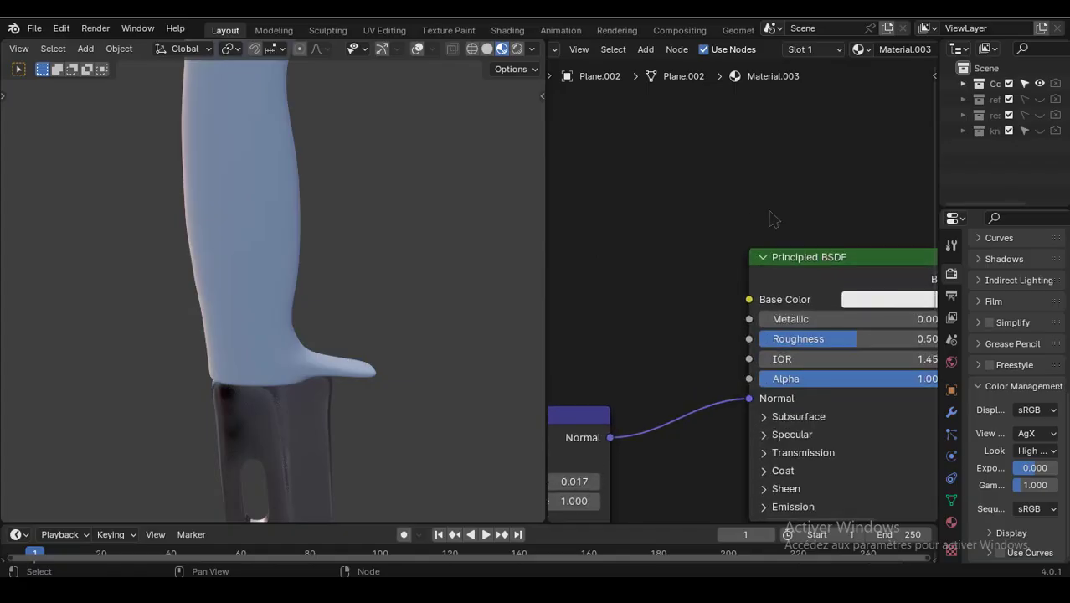
{"action": "middle_click_drag", "start_coordinate": [811, 243], "coordinate": [709, 224]}
{"action": "left_click", "coordinate": [795, 287]}
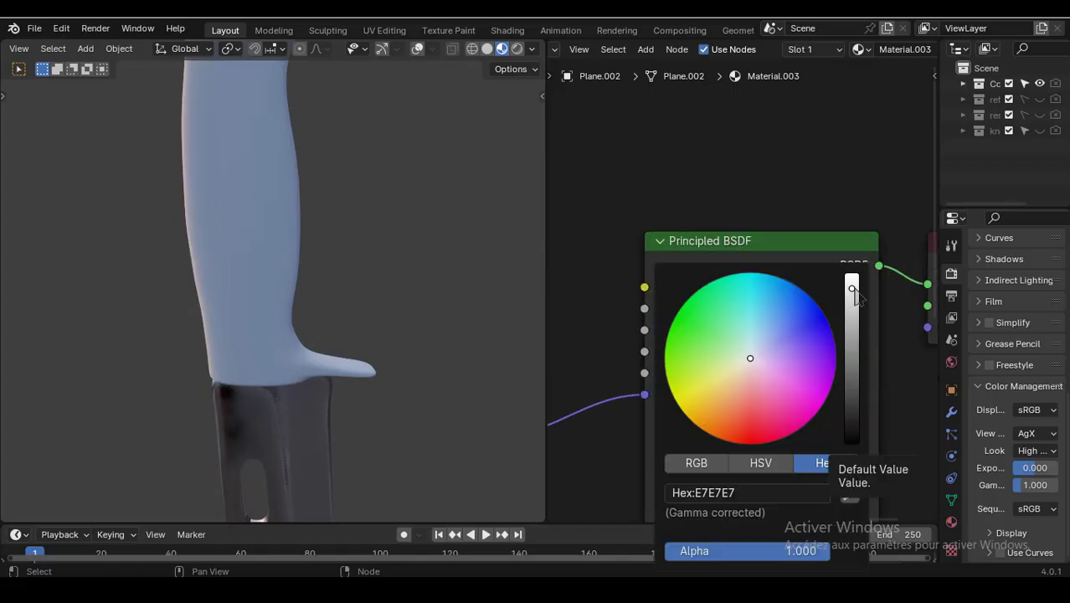
{"action": "left_click_drag", "start_coordinate": [854, 298], "coordinate": [852, 361]}
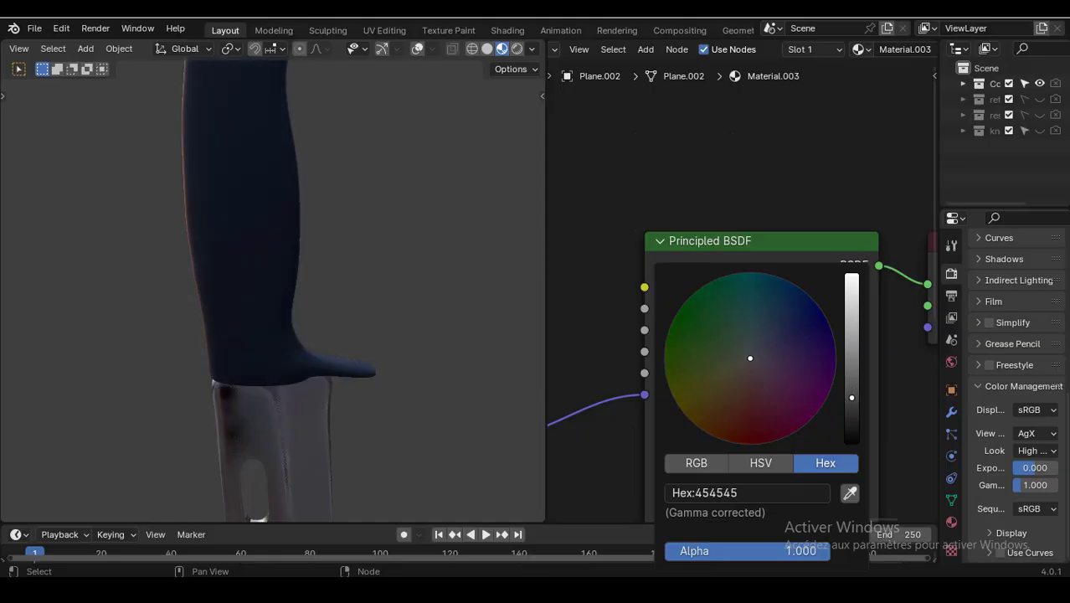
- Set the handle's Voronoi Texture scale to 5
{"action": "scroll", "coordinate": [702, 184], "scroll_direction": "down", "scroll_amount": 8}
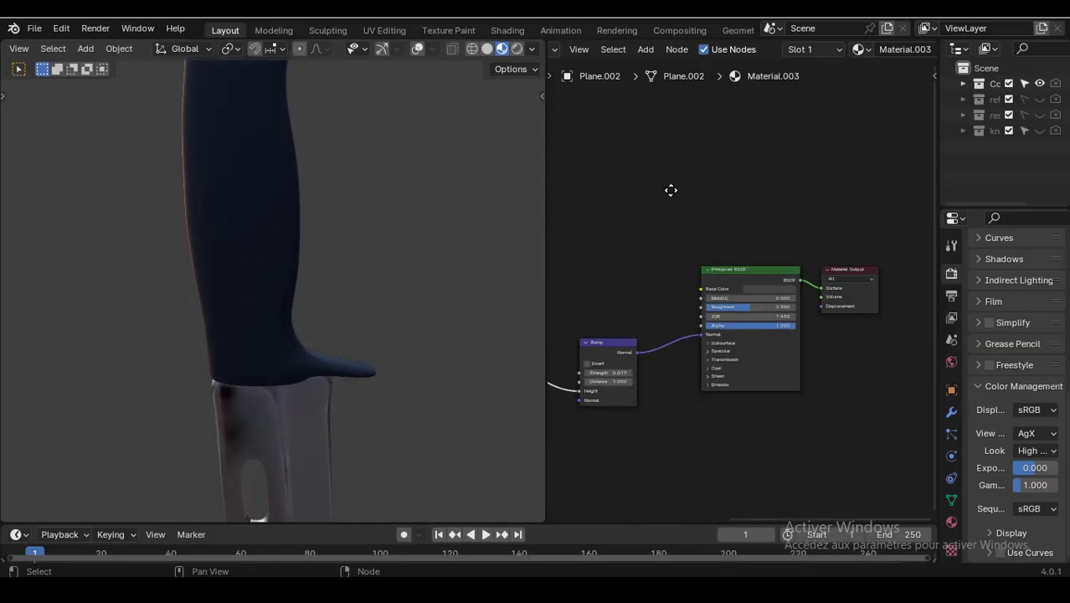
{"action": "middle_click_drag", "start_coordinate": [672, 188], "coordinate": [782, 172]}
{"action": "scroll", "coordinate": [378, 194], "scroll_direction": "down", "scroll_amount": 3}
{"action": "middle_click_drag", "start_coordinate": [376, 187], "coordinate": [387, 206]}
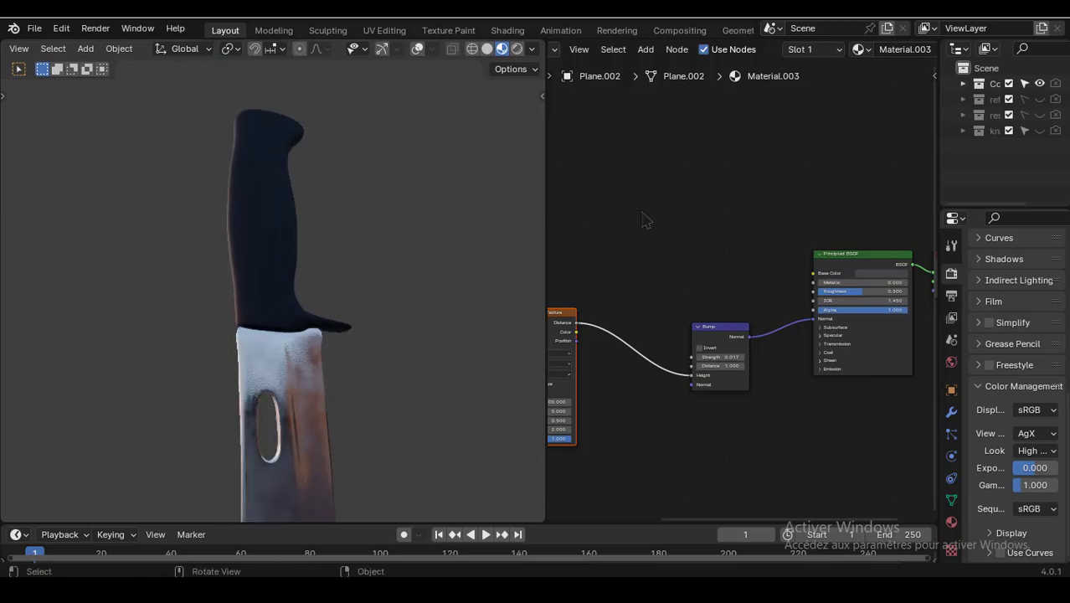
{"action": "scroll", "coordinate": [645, 218], "scroll_direction": "down", "scroll_amount": 4}
{"action": "middle_click_drag", "start_coordinate": [645, 209], "coordinate": [751, 200]}
{"action": "scroll", "coordinate": [650, 241], "scroll_direction": "up", "scroll_amount": 5}
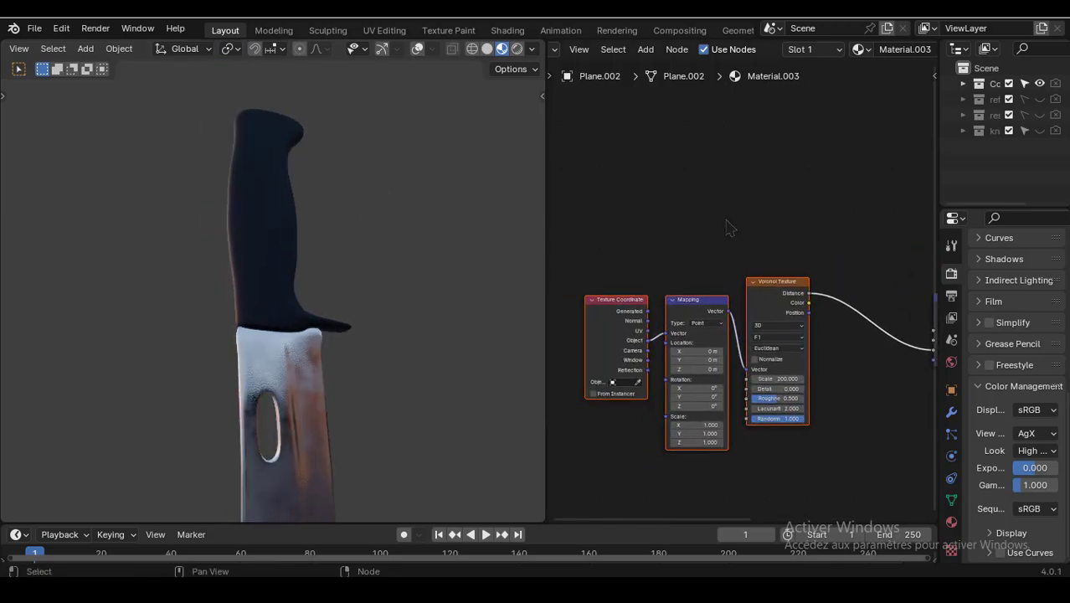
{"action": "middle_click_drag", "start_coordinate": [705, 235], "coordinate": [678, 154]}
{"action": "scroll", "coordinate": [777, 388], "scroll_direction": "up", "scroll_amount": 3}
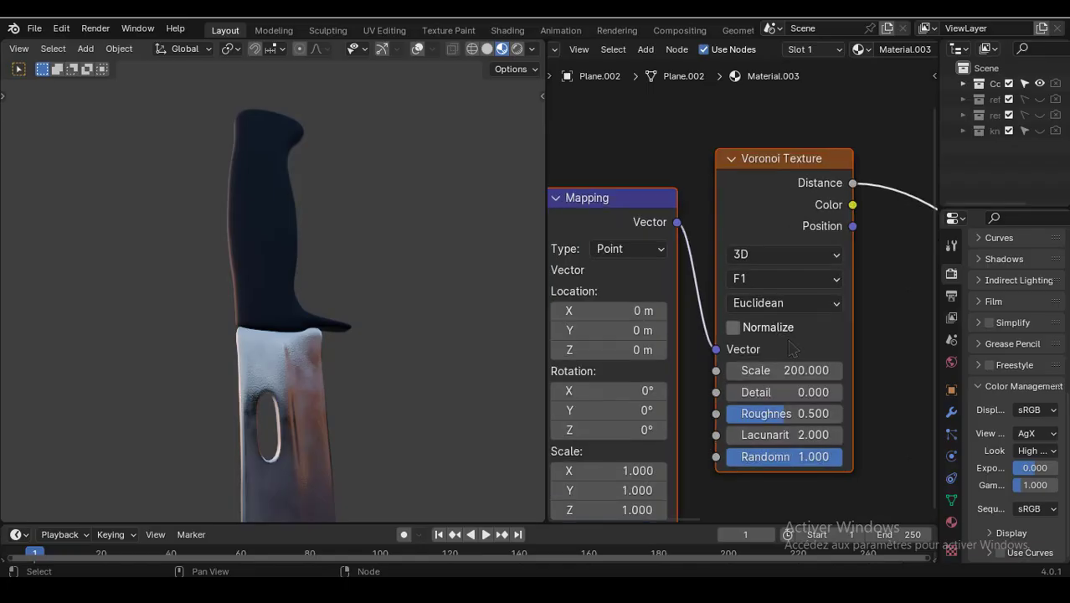
{"action": "double_click", "coordinate": [787, 370]}
{"action": "type", "text": "5"}
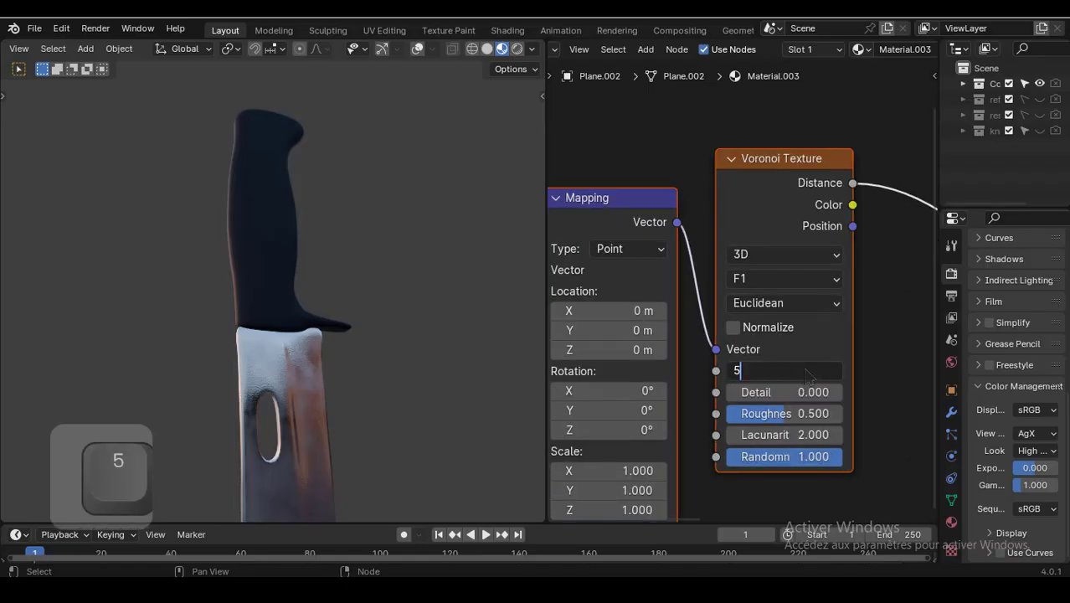
{"action": "key", "text": "Return"}
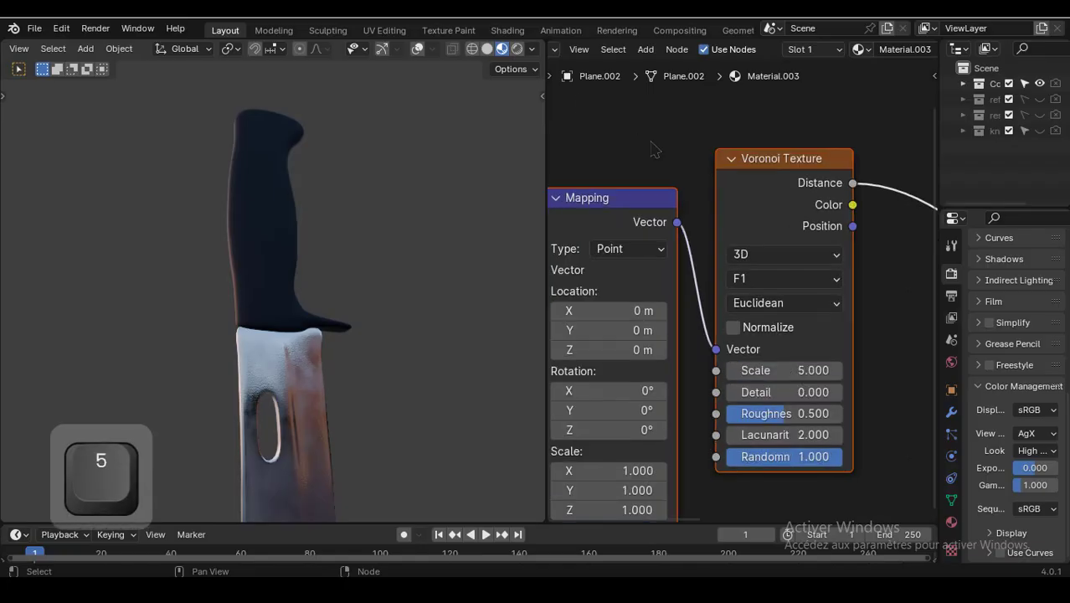
- Increase the handle's Bump strength to 0.350
{"action": "scroll", "coordinate": [657, 139], "scroll_direction": "down", "scroll_amount": 2}
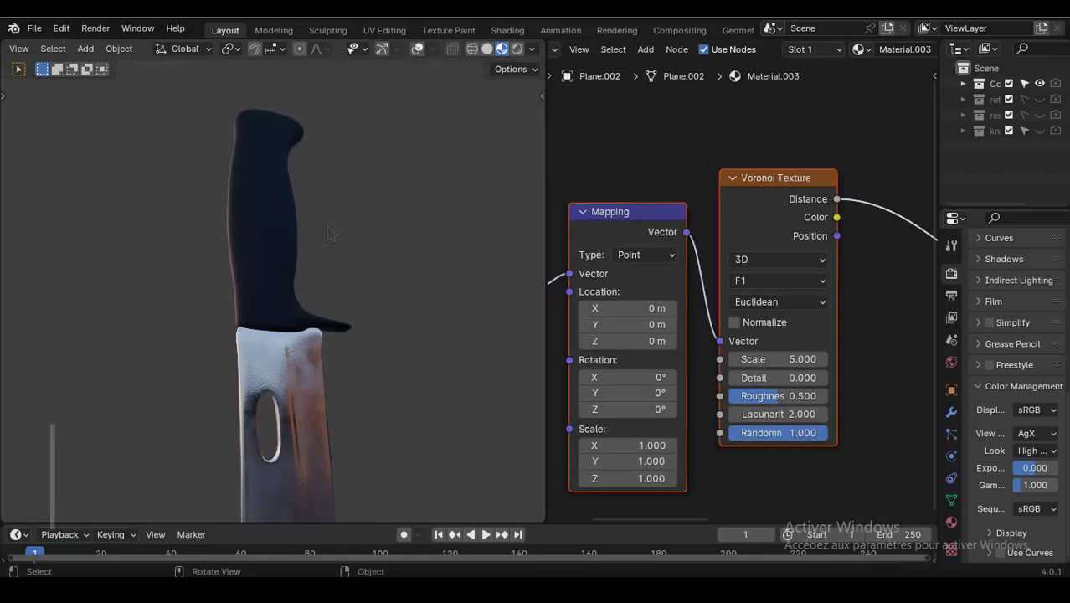
{"action": "scroll", "coordinate": [328, 229], "scroll_direction": "up", "scroll_amount": 2}
{"action": "mouse_move", "coordinate": [330, 228]}
{"action": "middle_mouse_down"}
{"action": "mouse_move", "coordinate": [286, 204]}
{"action": "mouse_move", "coordinate": [263, 217]}
{"action": "mouse_move", "coordinate": [314, 239]}
{"action": "mouse_move", "coordinate": [333, 173]}
{"action": "mouse_move", "coordinate": [339, 213]}
{"action": "middle_mouse_up"}
{"action": "scroll", "coordinate": [782, 172], "scroll_direction": "down", "scroll_amount": 1}
{"action": "scroll", "coordinate": [783, 168], "scroll_direction": "down", "scroll_amount": 1}
{"action": "middle_click_drag", "start_coordinate": [784, 157], "coordinate": [634, 166]}
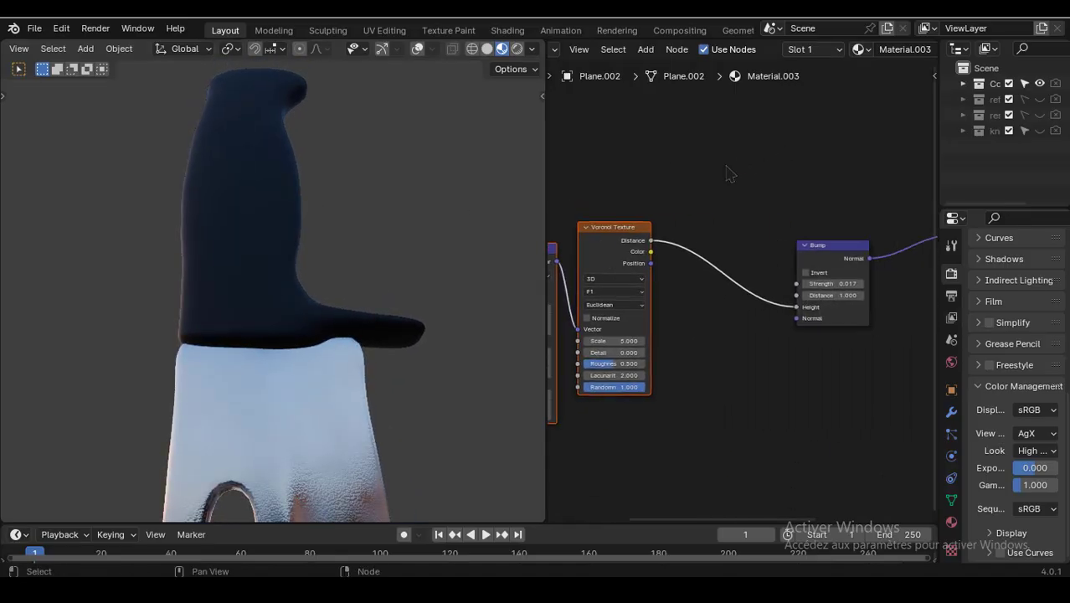
{"action": "scroll", "coordinate": [800, 172], "scroll_direction": "up", "scroll_amount": 2}
{"action": "middle_click_drag", "start_coordinate": [802, 171], "coordinate": [664, 205]}
{"action": "scroll", "coordinate": [662, 205], "scroll_direction": "up", "scroll_amount": 3}
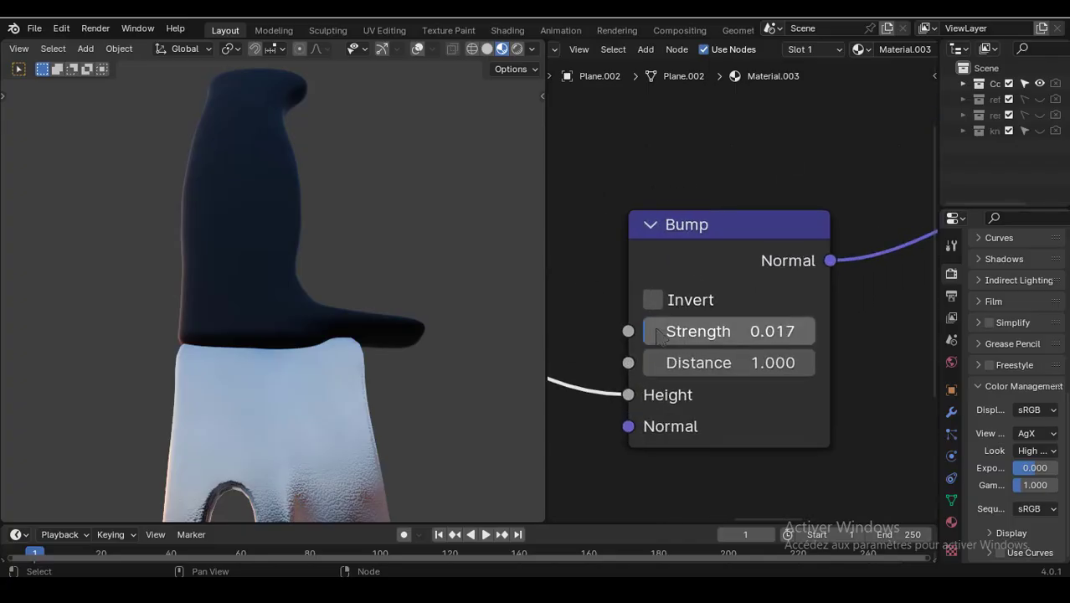
{"action": "mouse_move", "coordinate": [711, 332]}
{"action": "left_mouse_down"}
{"action": "mouse_move", "coordinate": [746, 331]}
{"action": "mouse_move", "coordinate": [702, 332]}
{"action": "left_mouse_up"}
- Insert a Color Ramp node on the link between the Voronoi Texture and the Bump node
{"action": "scroll", "coordinate": [350, 262], "scroll_direction": "down", "scroll_amount": 5}
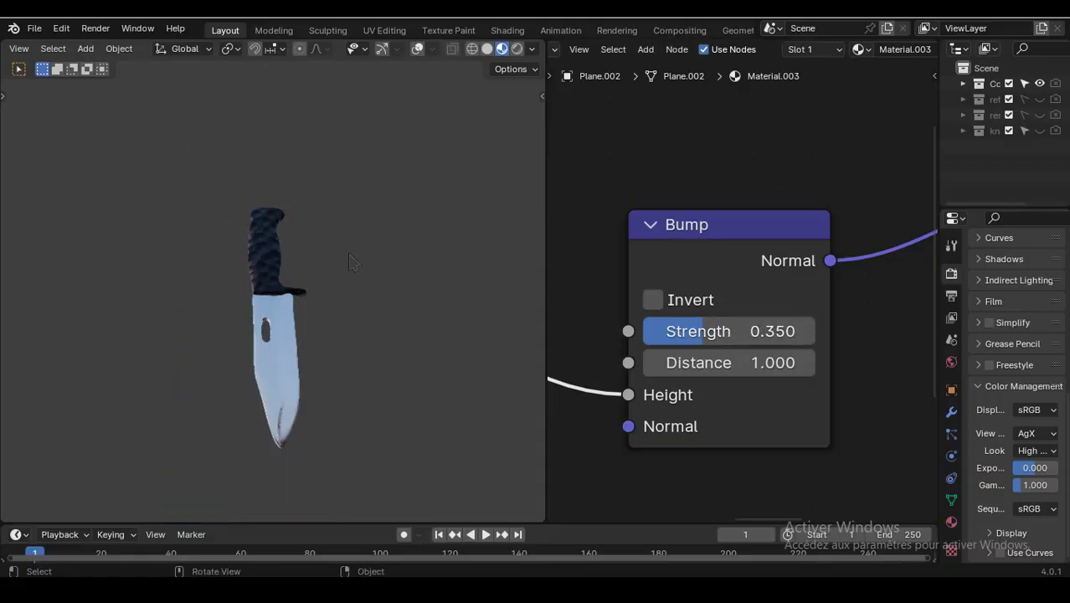
{"action": "middle_click_drag", "start_coordinate": [368, 258], "coordinate": [404, 253]}
{"action": "scroll", "coordinate": [643, 186], "scroll_direction": "down", "scroll_amount": 3}
{"action": "middle_click_drag", "start_coordinate": [648, 184], "coordinate": [756, 195]}
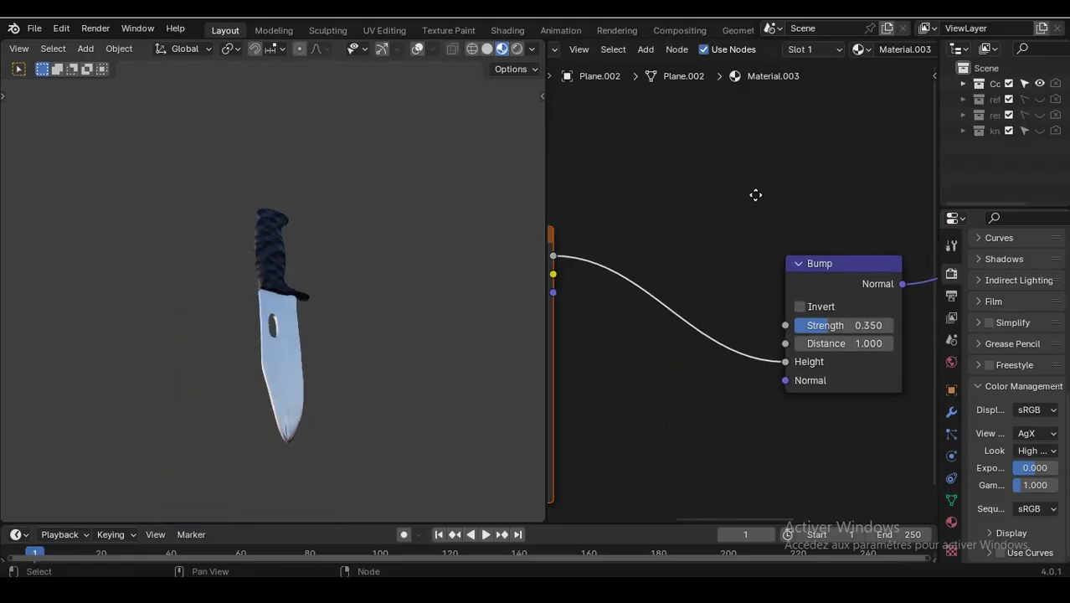
{"action": "scroll", "coordinate": [670, 289], "scroll_direction": "up", "scroll_amount": 4}
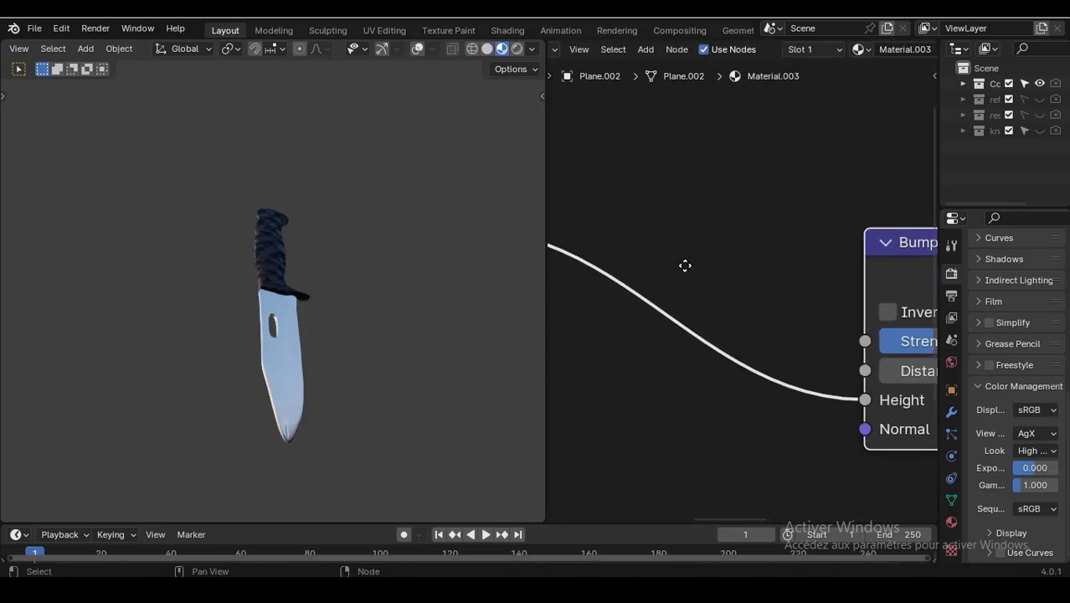
{"action": "key", "text": "shift+a"}
{"action": "left_click", "coordinate": [648, 243]}
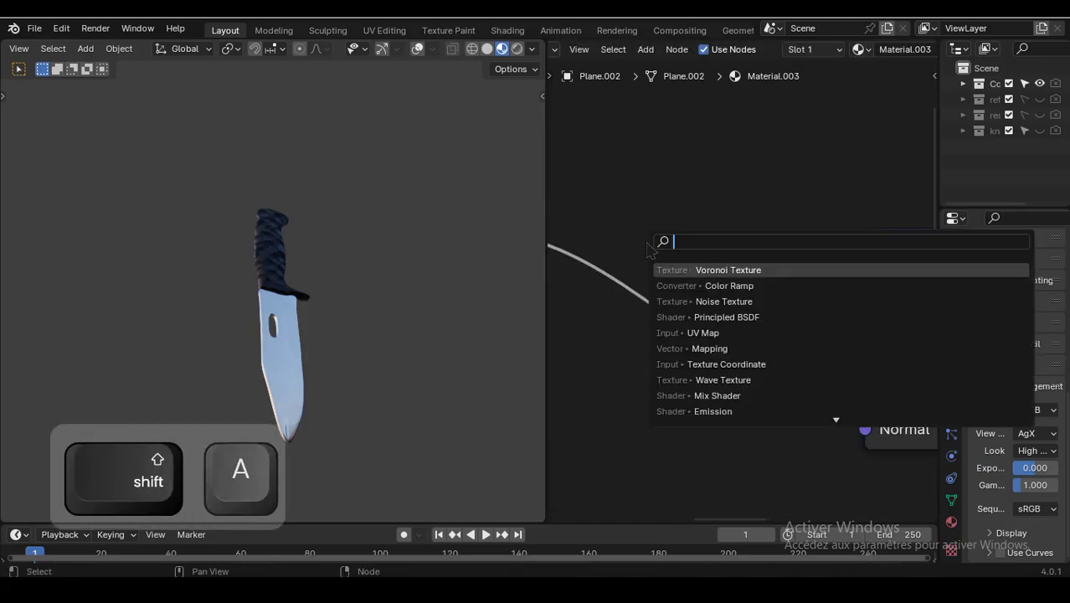
{"action": "left_click", "coordinate": [718, 286]}
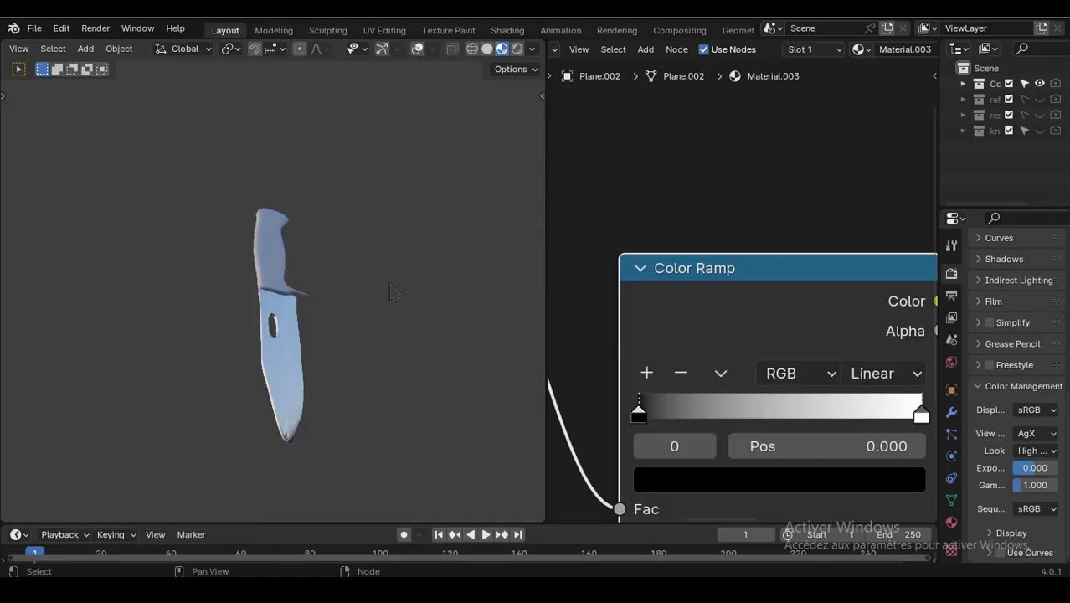
- Move the Color Ramp's black stop to about 0.54 and its white stop to about 0.9
{"action": "scroll", "coordinate": [403, 291], "scroll_direction": "up", "scroll_amount": 3}
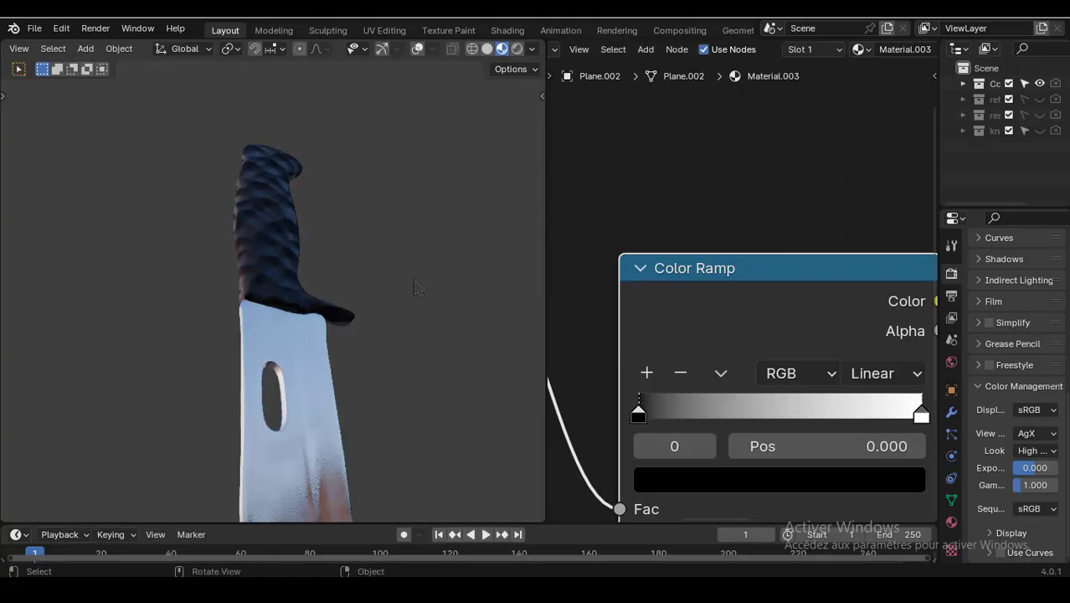
{"action": "scroll", "coordinate": [402, 291], "scroll_direction": "up", "scroll_amount": 2}
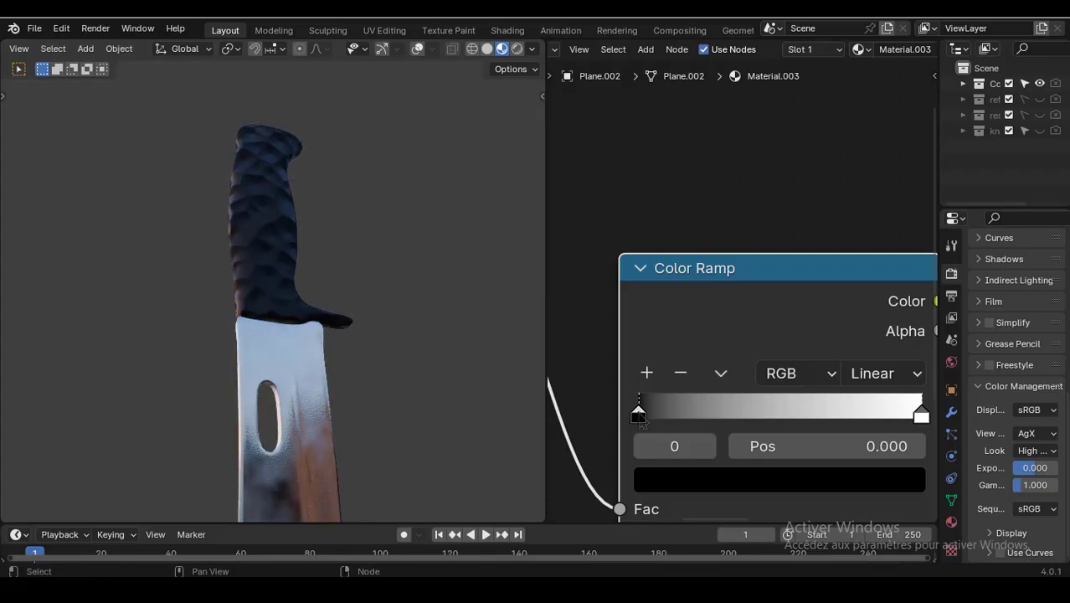
{"action": "left_click_drag", "start_coordinate": [641, 418], "coordinate": [798, 425]}
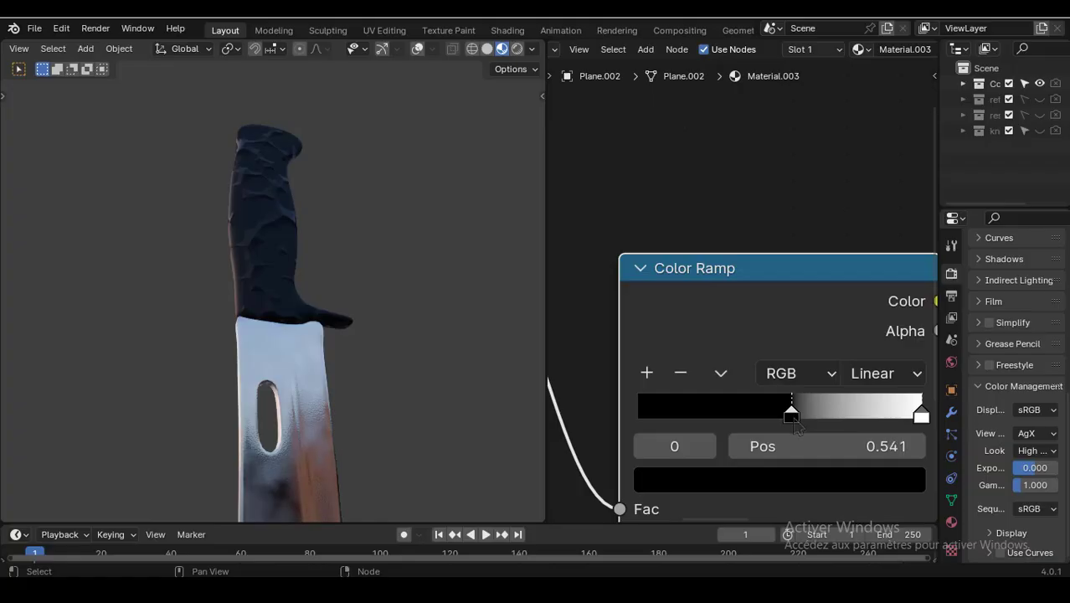
{"action": "middle_click_drag", "start_coordinate": [306, 312], "coordinate": [444, 310]}
{"action": "scroll", "coordinate": [411, 329], "scroll_direction": "up", "scroll_amount": 4}
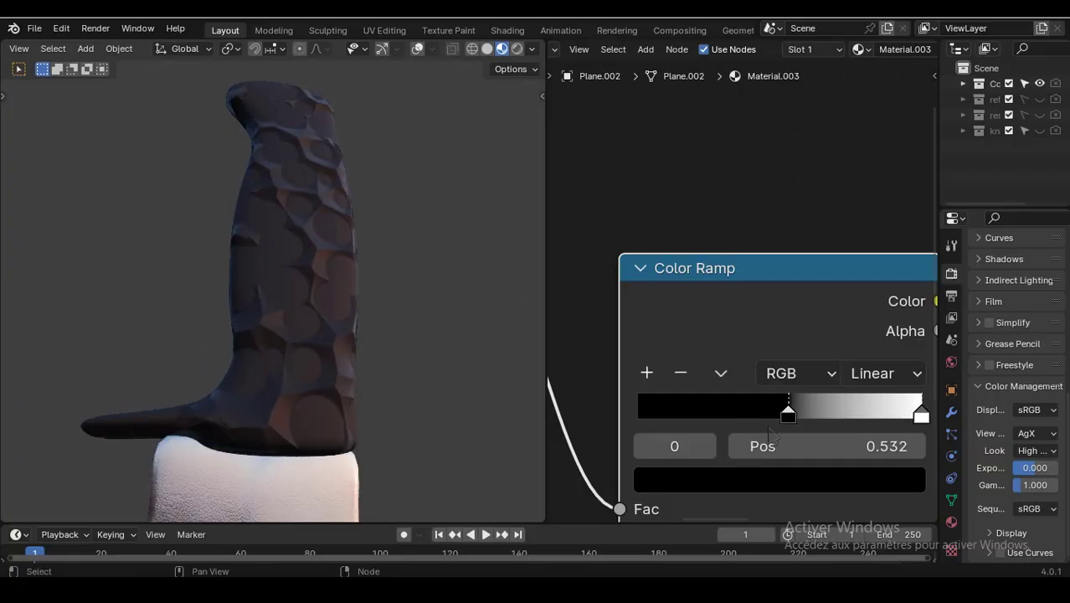
{"action": "left_click_drag", "start_coordinate": [921, 416], "coordinate": [892, 420]}
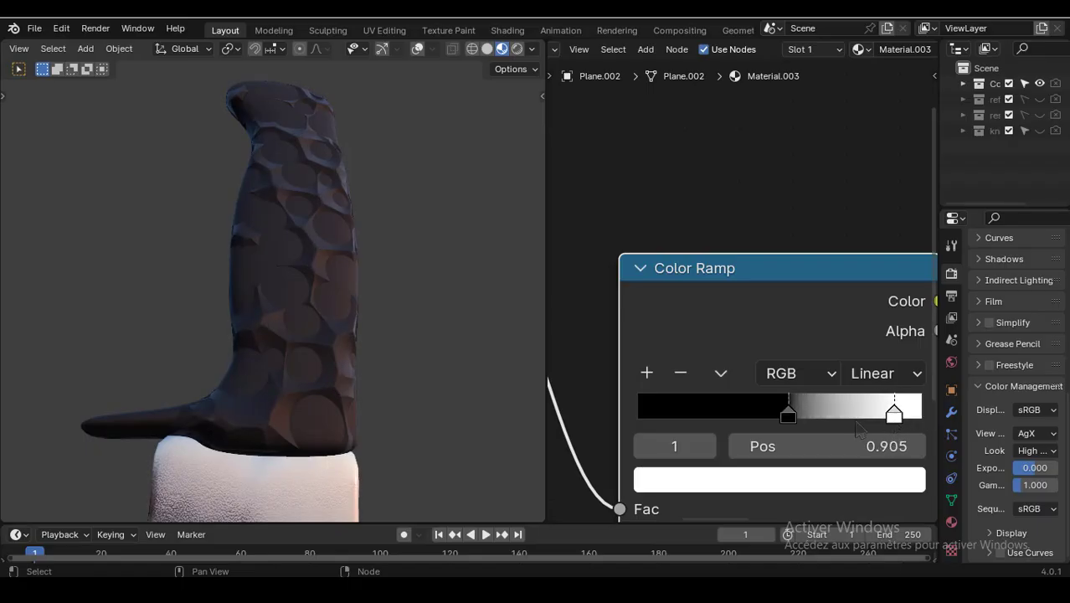
{"action": "mouse_move", "coordinate": [788, 416]}
{"action": "left_mouse_down"}
{"action": "mouse_move", "coordinate": [817, 418]}
{"action": "mouse_move", "coordinate": [799, 424]}
{"action": "left_mouse_up"}
- Move the Bump node closer to the Color Ramp node
{"action": "scroll", "coordinate": [427, 278], "scroll_direction": "down", "scroll_amount": 4}
{"action": "middle_click_drag", "start_coordinate": [408, 277], "coordinate": [326, 279]}
{"action": "scroll", "coordinate": [810, 262], "scroll_direction": "down", "scroll_amount": 2}
{"action": "scroll", "coordinate": [810, 262], "scroll_direction": "down", "scroll_amount": 2}
{"action": "left_click_drag", "start_coordinate": [751, 288], "coordinate": [691, 261]}
{"action": "scroll", "coordinate": [731, 237], "scroll_direction": "down", "scroll_amount": 1}
{"action": "scroll", "coordinate": [801, 224], "scroll_direction": "down", "scroll_amount": 4}
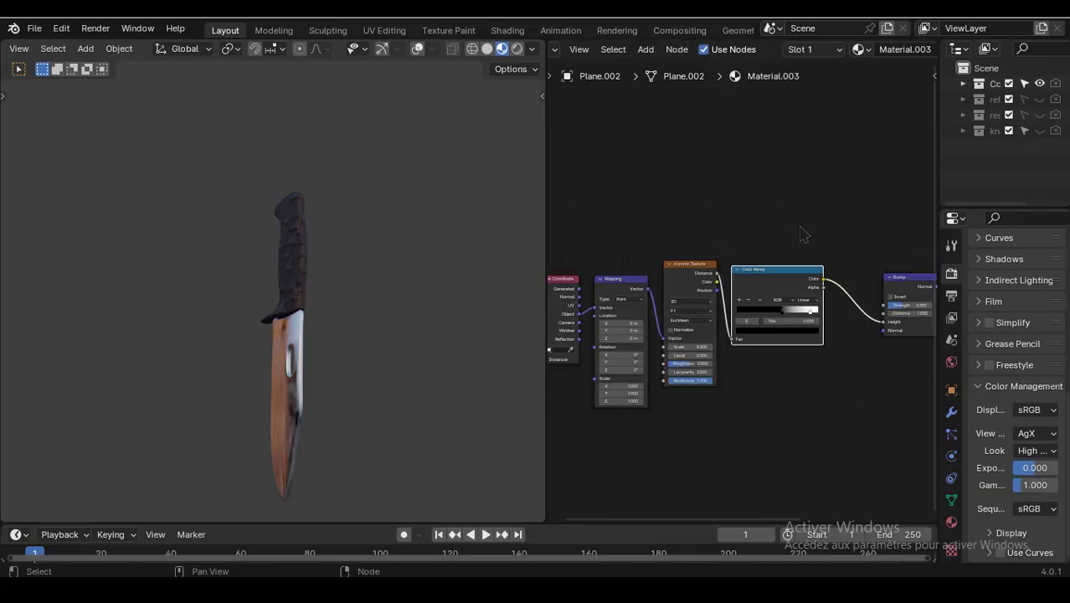
{"action": "middle_click_drag", "start_coordinate": [796, 222], "coordinate": [785, 244]}
{"action": "scroll", "coordinate": [745, 234], "scroll_direction": "down", "scroll_amount": 1}
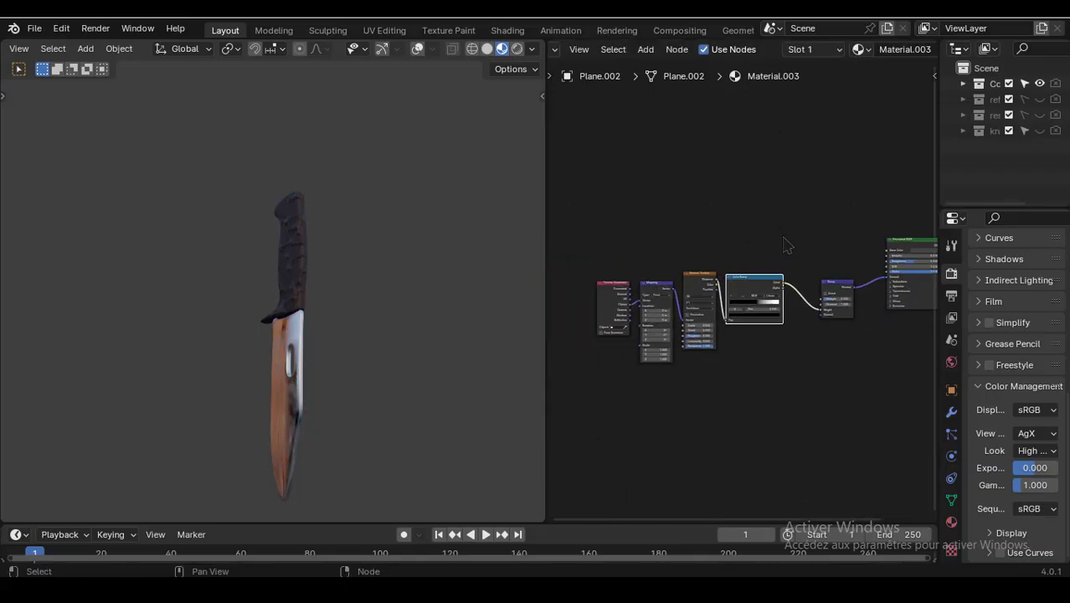
{"action": "left_click_drag", "start_coordinate": [623, 265], "coordinate": [814, 392]}
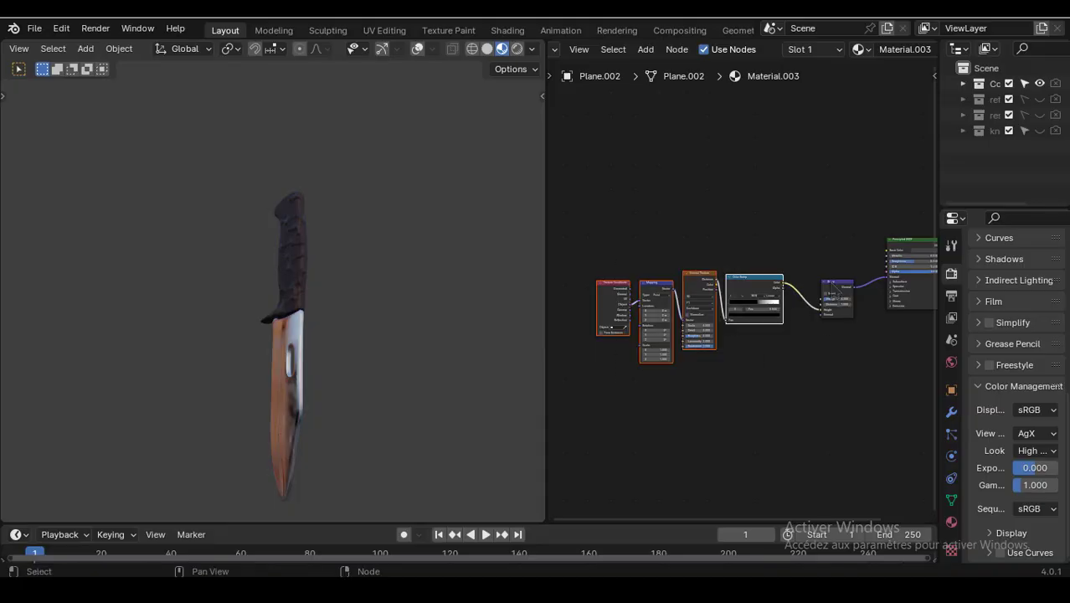
{"action": "left_click_drag", "start_coordinate": [831, 283], "coordinate": [802, 281]}
- Select the handle's texture, Color Ramp and Bump nodes, save the file, and join the nodes into a frame
{"action": "left_click_drag", "start_coordinate": [817, 376], "coordinate": [606, 263]}
{"action": "key", "text": "ctrl+s"}
{"action": "key", "text": "ctrl+j"}
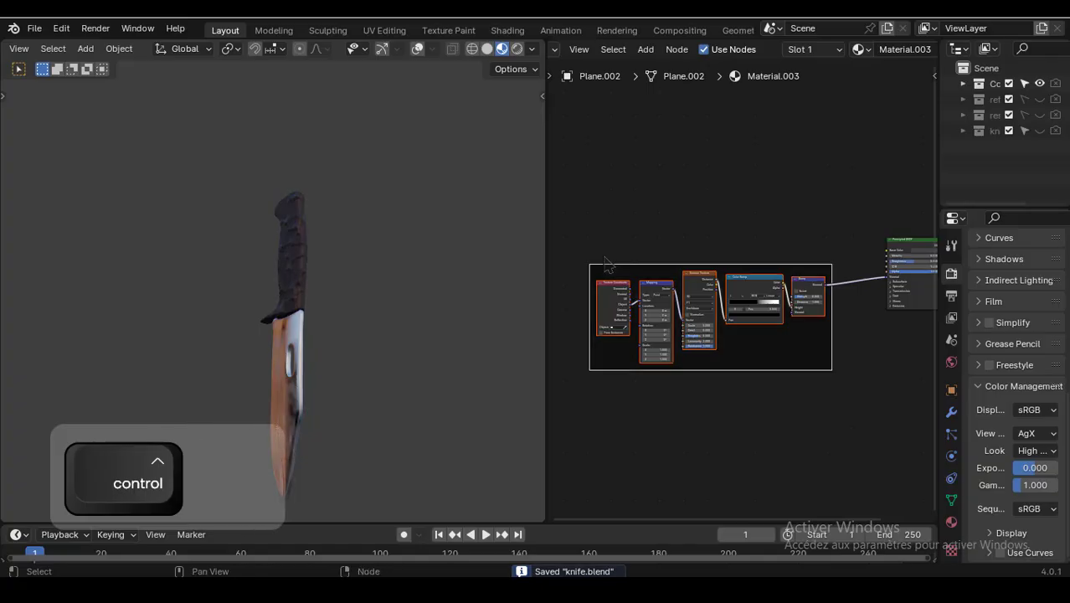
- Label the handle's node frame "vorronoi texture"
{"action": "key", "text": "F2"}
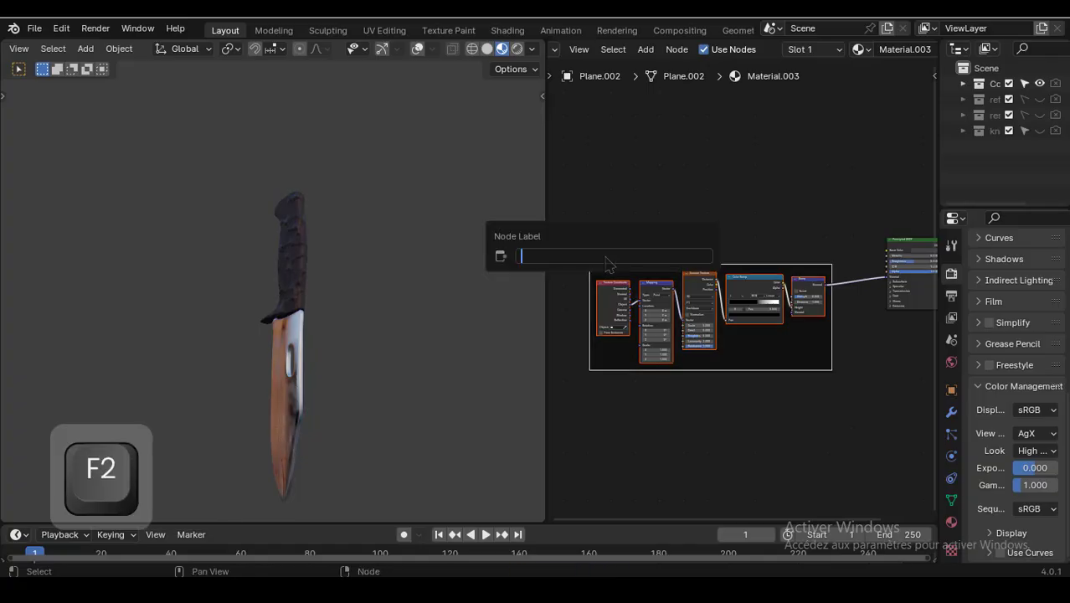
{"action": "type", "text": "vorron"}
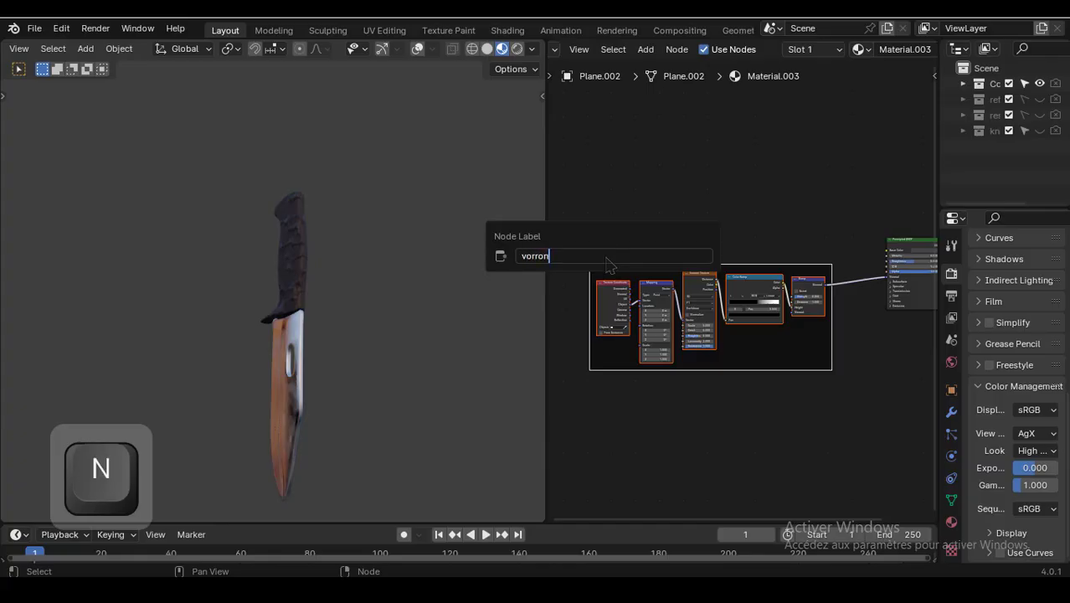
{"action": "type", "text": "oi tyexture"}
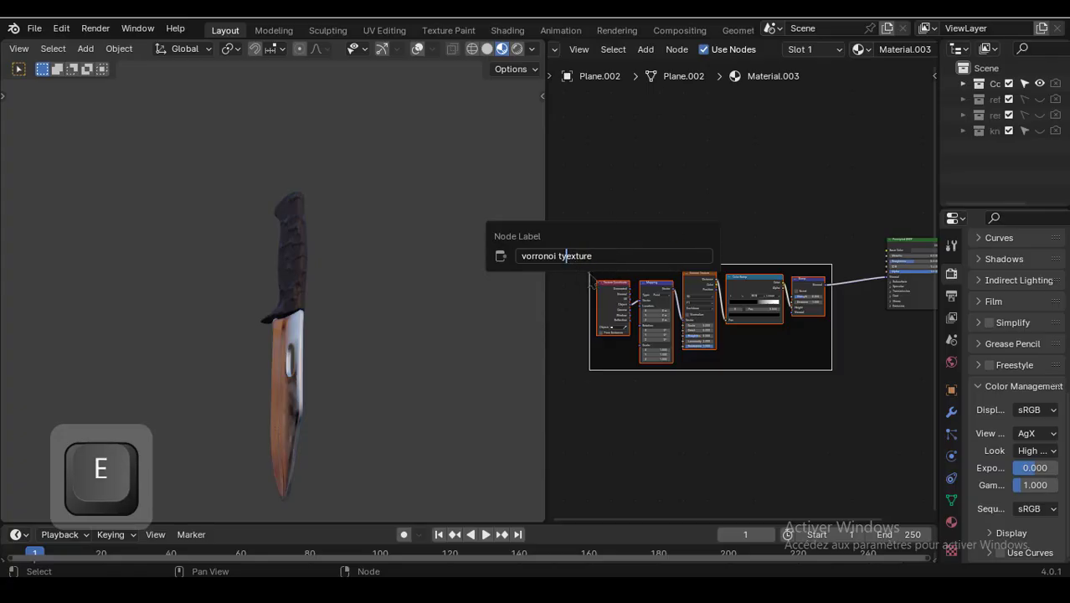
{"action": "key", "text": "BackSpace"}
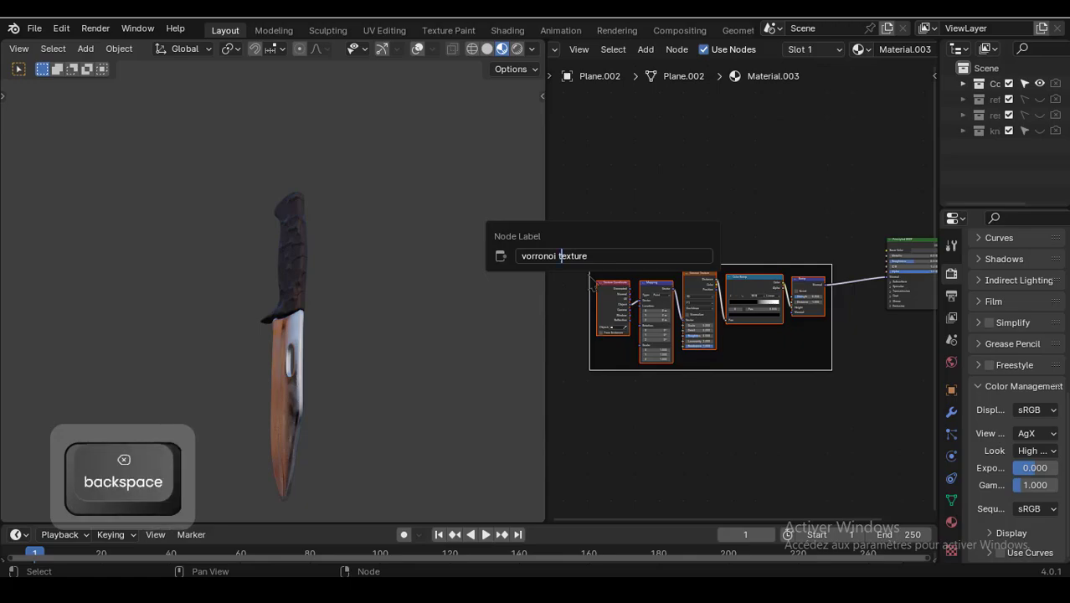
{"action": "left_click", "coordinate": [710, 188]}
- Select the blade and copy the nodes of its noise frame
{"action": "scroll", "coordinate": [815, 221], "scroll_direction": "down", "scroll_amount": 1}
{"action": "middle_click_drag", "start_coordinate": [762, 231], "coordinate": [719, 261]}
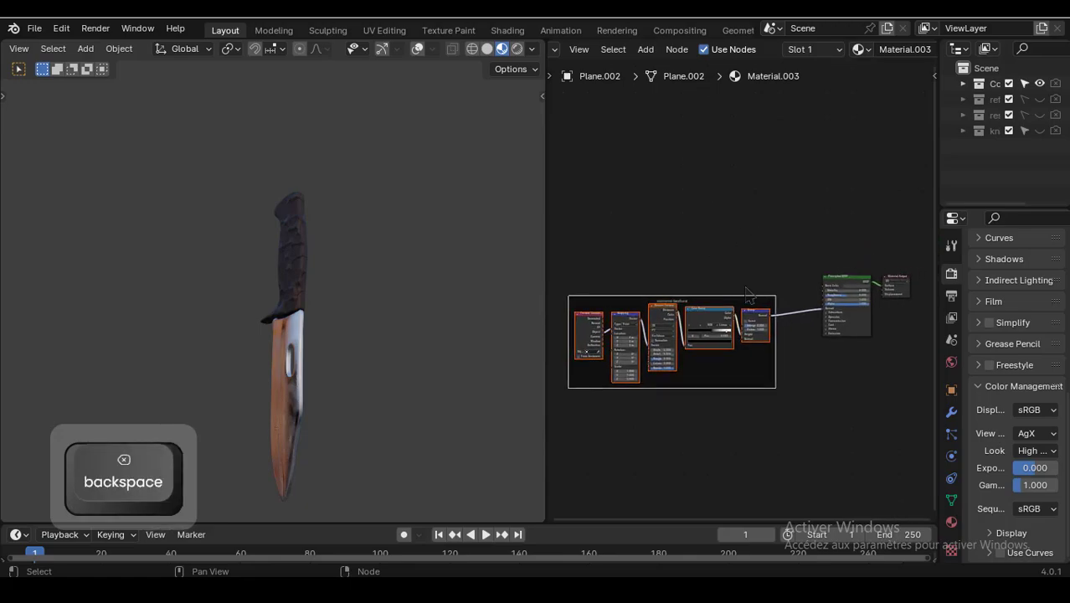
{"action": "left_click_drag", "start_coordinate": [719, 295], "coordinate": [699, 357]}
{"action": "scroll", "coordinate": [713, 265], "scroll_direction": "up", "scroll_amount": 3}
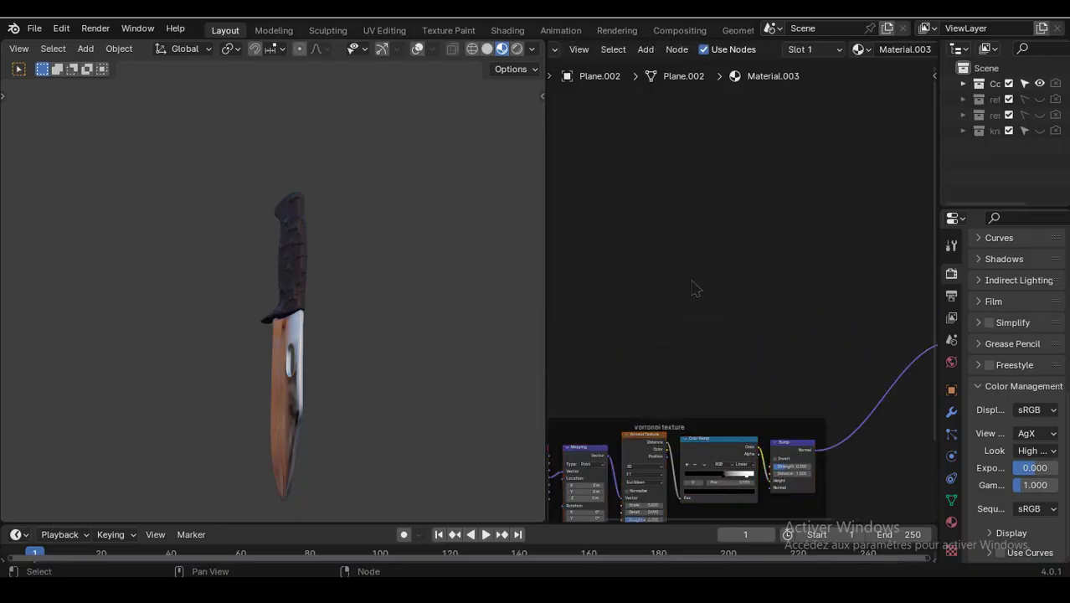
{"action": "left_click", "coordinate": [295, 393]}
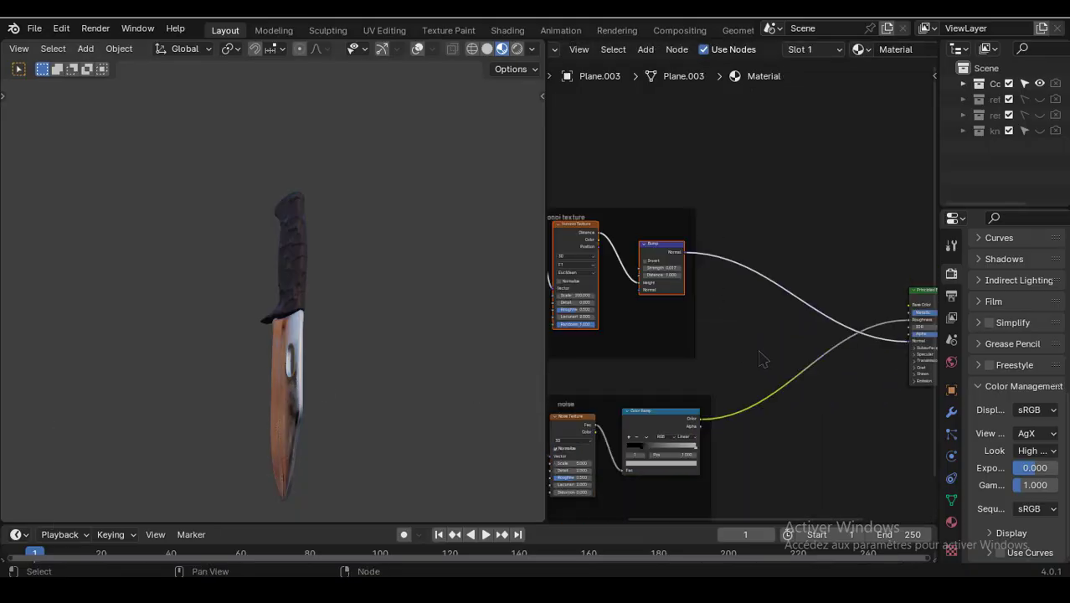
{"action": "scroll", "coordinate": [762, 358], "scroll_direction": "down", "scroll_amount": 3}
{"action": "left_click_drag", "start_coordinate": [771, 427], "coordinate": [615, 360]}
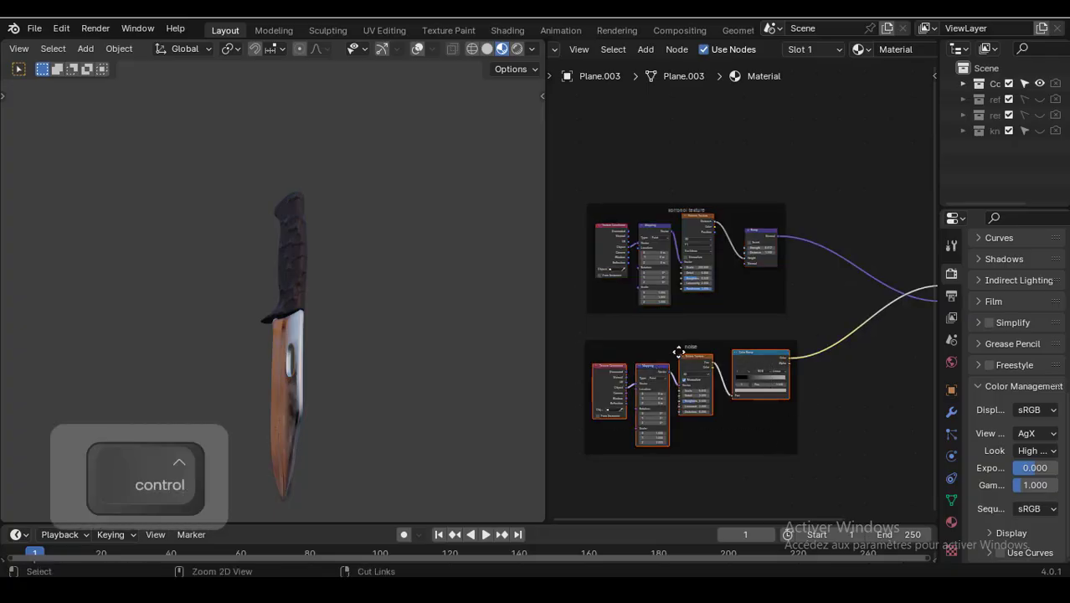
{"action": "key", "text": "ctrl+c"}
- Select the handle, paste the copied noise nodes into its material, and join them into a frame
{"action": "left_click", "coordinate": [295, 281]}
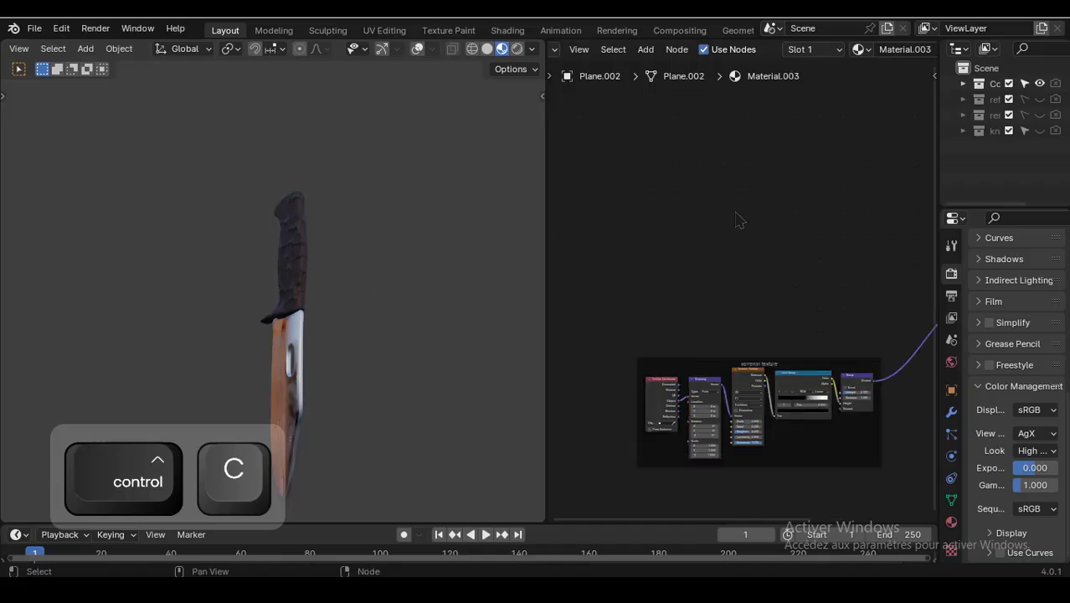
{"action": "key", "text": "ctrl+v"}
{"action": "middle_click_drag", "start_coordinate": [802, 270], "coordinate": [730, 338]}
{"action": "scroll", "coordinate": [730, 338], "scroll_direction": "up", "scroll_amount": 1}
{"action": "key", "text": "ctrl+j"}
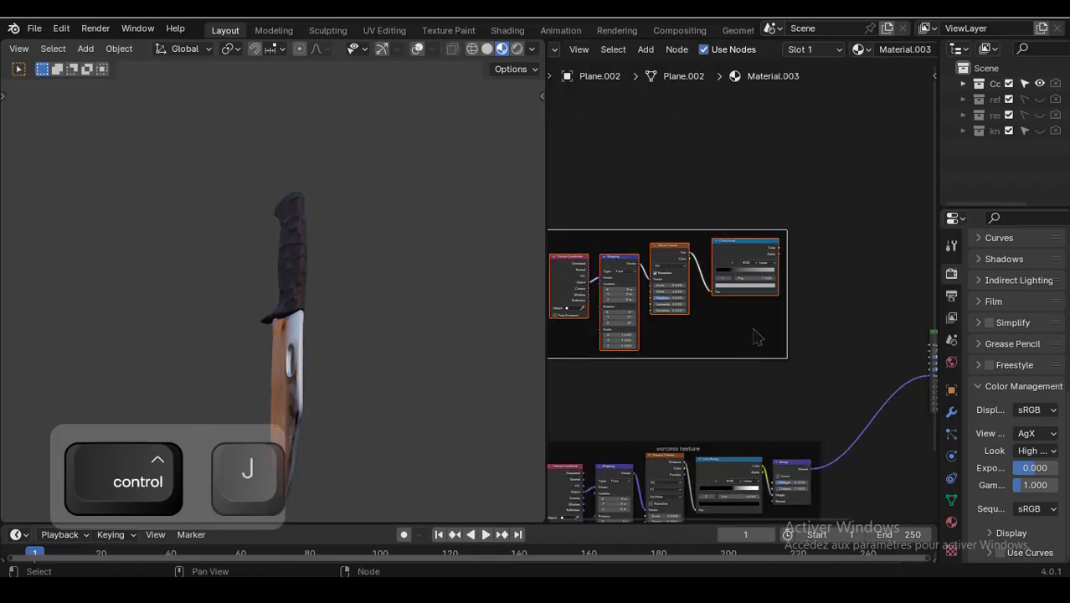
- Label the new frame noise
{"action": "scroll", "coordinate": [731, 293], "scroll_direction": "up", "scroll_amount": 1}
{"action": "middle_click_drag", "start_coordinate": [685, 248], "coordinate": [726, 283]}
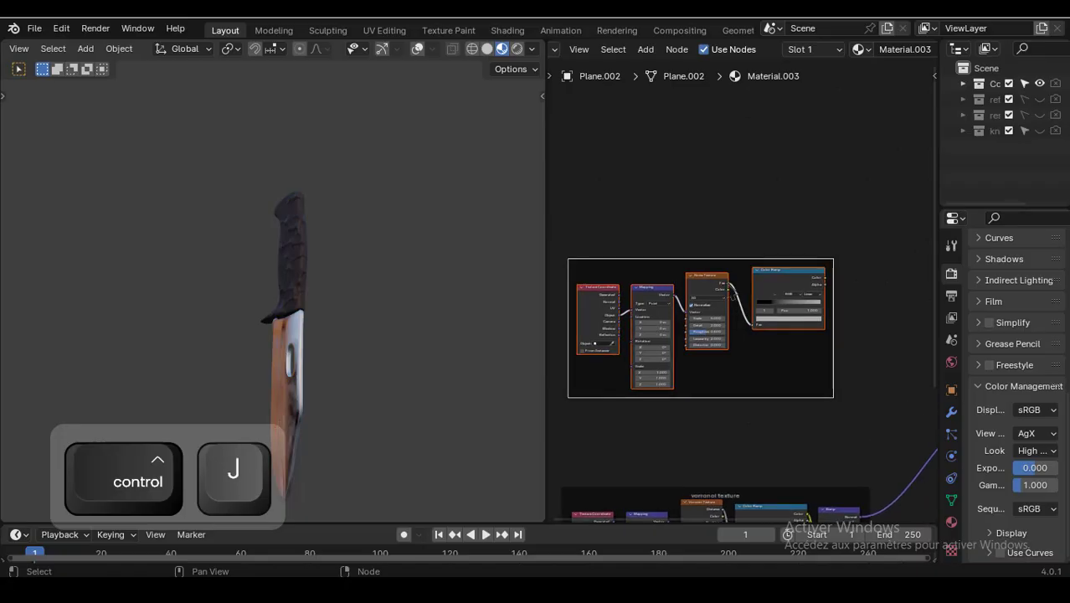
{"action": "key", "text": "F2"}
{"action": "type", "text": "nopi"}
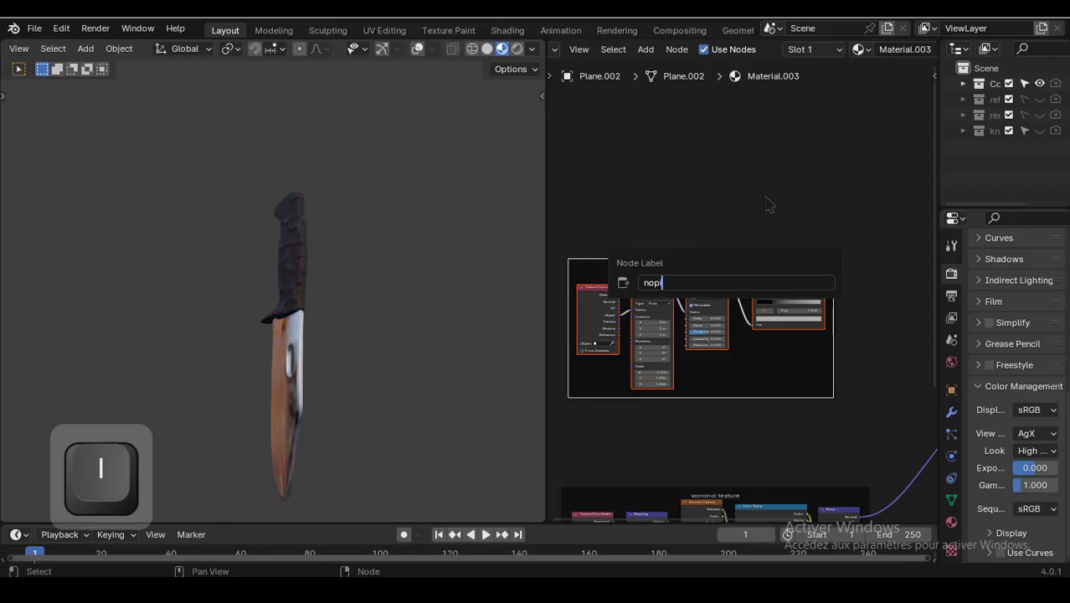
{"action": "key", "text": "BackSpace"}
{"action": "key", "text": "BackSpace"}
{"action": "key", "text": "BackSpace"}
{"action": "type", "text": "oi"}
{"action": "left_click", "coordinate": [751, 182]}
- Connect the noise Color Ramp's Color output to the Principled BSDF's Roughness input
{"action": "scroll", "coordinate": [772, 224], "scroll_direction": "up", "scroll_amount": 3}
{"action": "middle_click_drag", "start_coordinate": [839, 232], "coordinate": [679, 235]}
{"action": "scroll", "coordinate": [777, 224], "scroll_direction": "up", "scroll_amount": 2}
{"action": "middle_click_drag", "start_coordinate": [765, 226], "coordinate": [718, 228]}
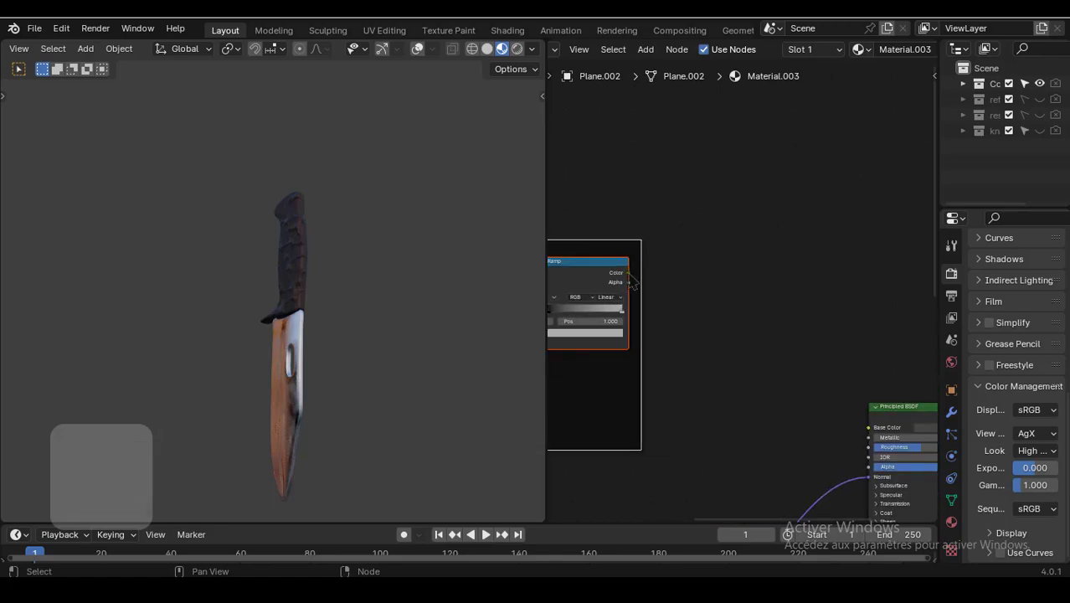
{"action": "left_click_drag", "start_coordinate": [629, 273], "coordinate": [876, 447]}
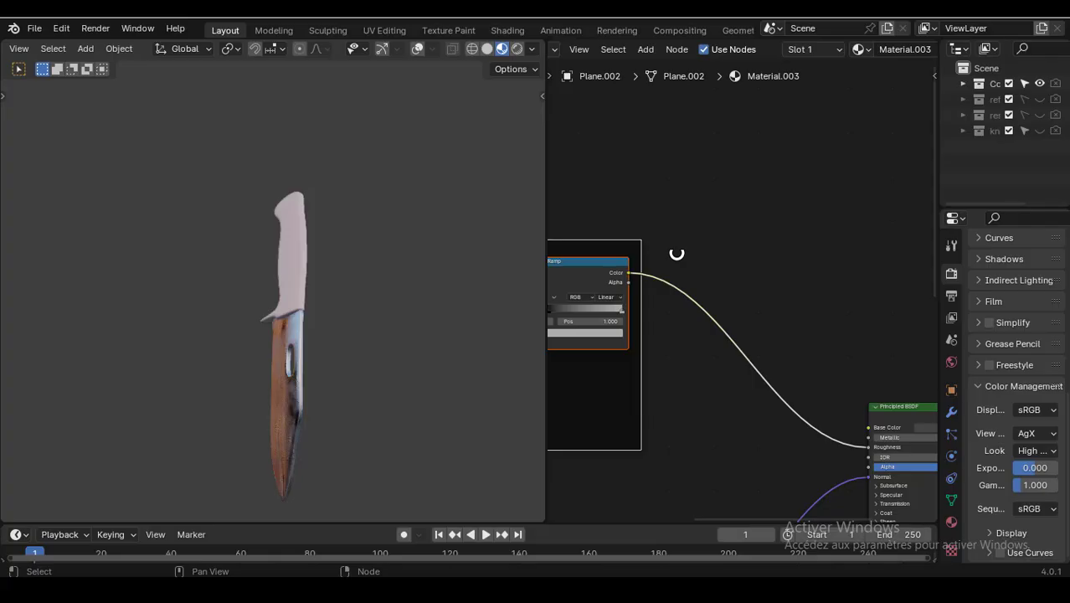
- Move the roughness Color Ramp's white stop to about 0.52
{"action": "scroll", "coordinate": [317, 258], "scroll_direction": "up", "scroll_amount": 5}
{"action": "middle_click_drag", "start_coordinate": [318, 259], "coordinate": [469, 245]}
{"action": "scroll", "coordinate": [628, 205], "scroll_direction": "down", "scroll_amount": 3}
{"action": "middle_click_drag", "start_coordinate": [578, 183], "coordinate": [715, 193]}
{"action": "scroll", "coordinate": [717, 199], "scroll_direction": "up", "scroll_amount": 7}
{"action": "middle_click_drag", "start_coordinate": [737, 260], "coordinate": [721, 177]}
{"action": "scroll", "coordinate": [723, 203], "scroll_direction": "up", "scroll_amount": 4}
{"action": "scroll", "coordinate": [719, 178], "scroll_direction": "up", "scroll_amount": 1}
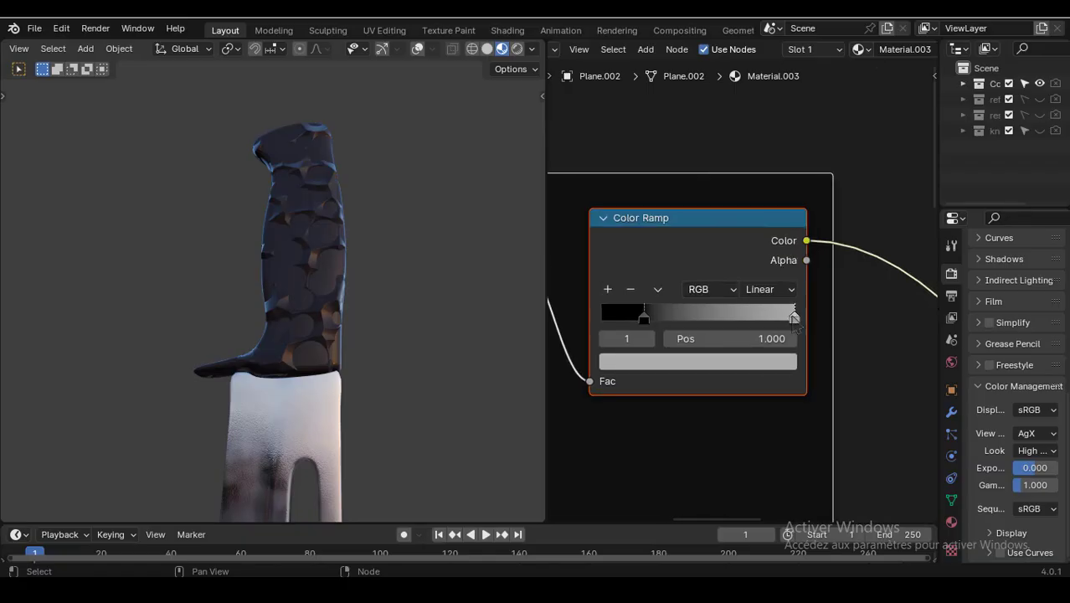
{"action": "left_click_drag", "start_coordinate": [774, 325], "coordinate": [700, 323]}
- Reposition the noise frame above the voronoi texture frame
{"action": "middle_click_drag", "start_coordinate": [508, 323], "coordinate": [438, 265]}
{"action": "scroll", "coordinate": [376, 270], "scroll_direction": "up", "scroll_amount": 10}
{"action": "scroll", "coordinate": [437, 264], "scroll_direction": "down", "scroll_amount": 4}
{"action": "scroll", "coordinate": [436, 266], "scroll_direction": "down", "scroll_amount": 2}
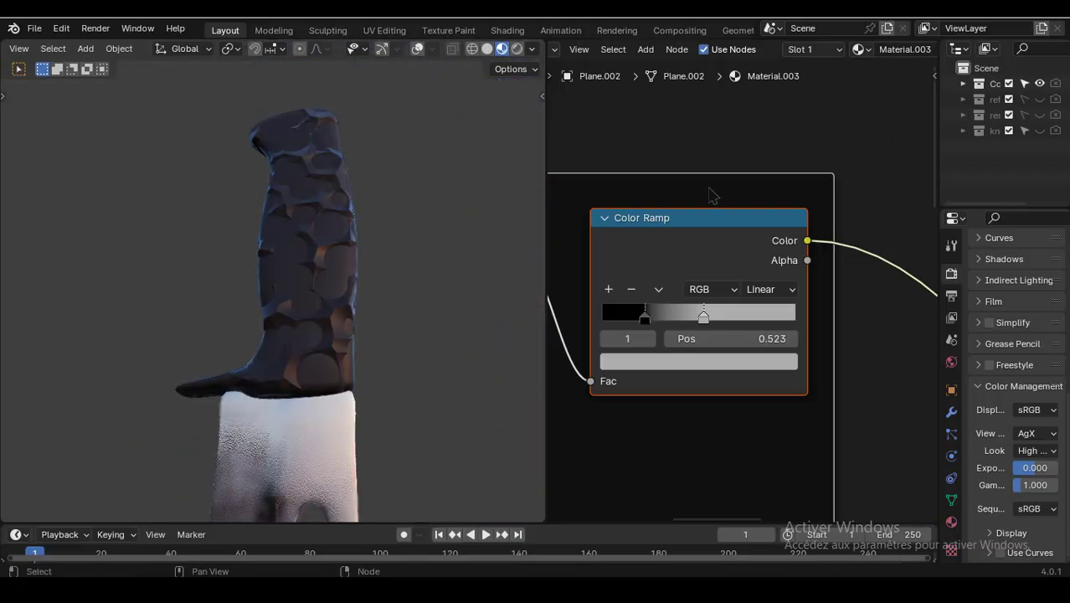
{"action": "scroll", "coordinate": [708, 185], "scroll_direction": "down", "scroll_amount": 5}
{"action": "scroll", "coordinate": [709, 184], "scroll_direction": "down", "scroll_amount": 4}
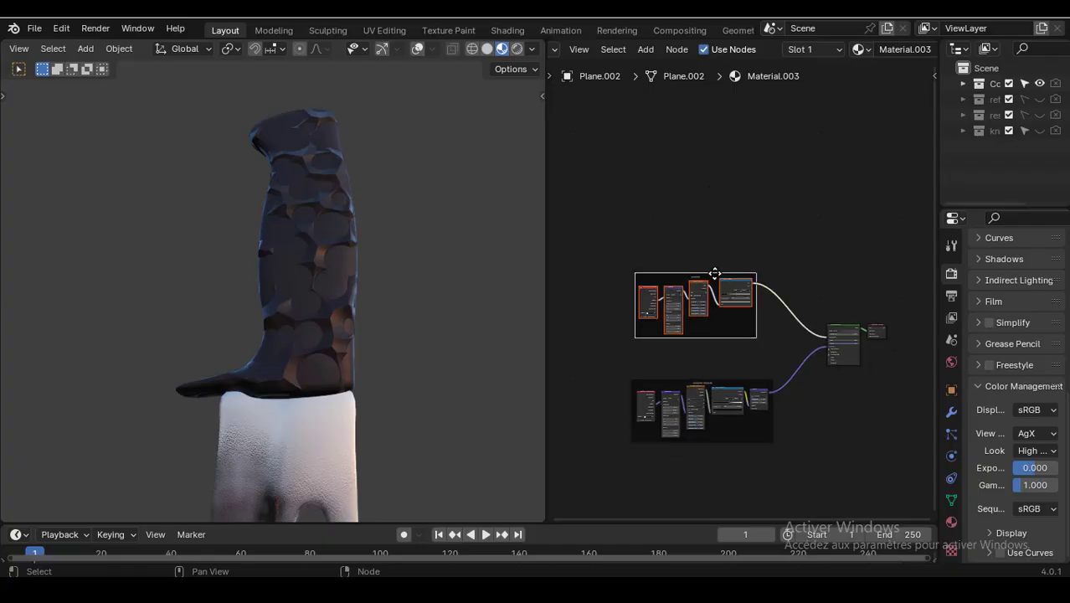
{"action": "left_click_drag", "start_coordinate": [713, 275], "coordinate": [728, 301]}
{"action": "left_click_drag", "start_coordinate": [729, 305], "coordinate": [721, 299]}
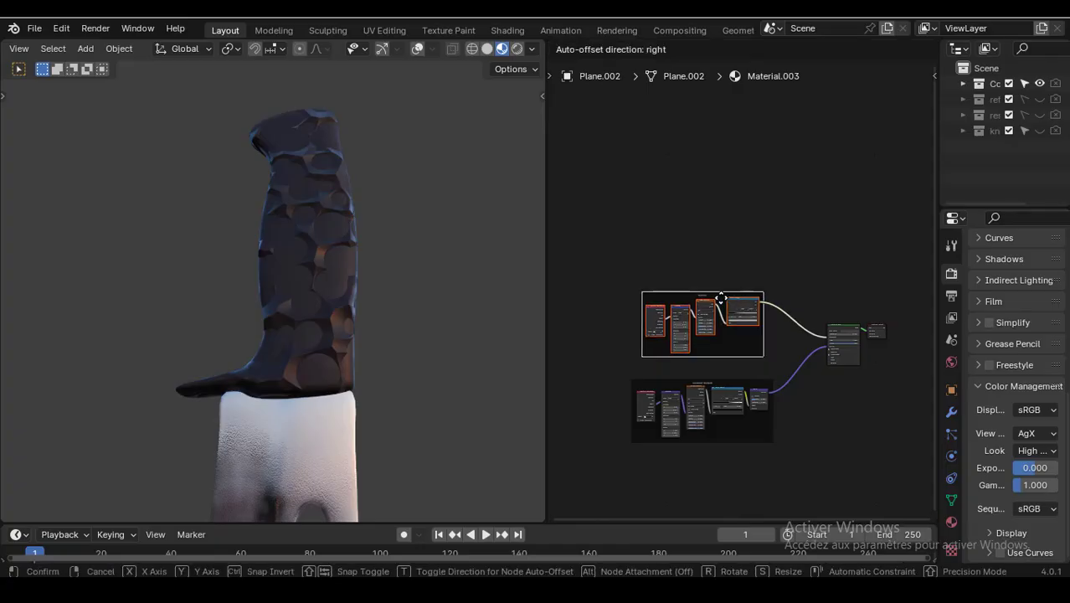
{"action": "left_click", "coordinate": [720, 299]}
- Select the voronoi texture frame and wrap it in a new frame
{"action": "scroll", "coordinate": [802, 303], "scroll_direction": "up", "scroll_amount": 2}
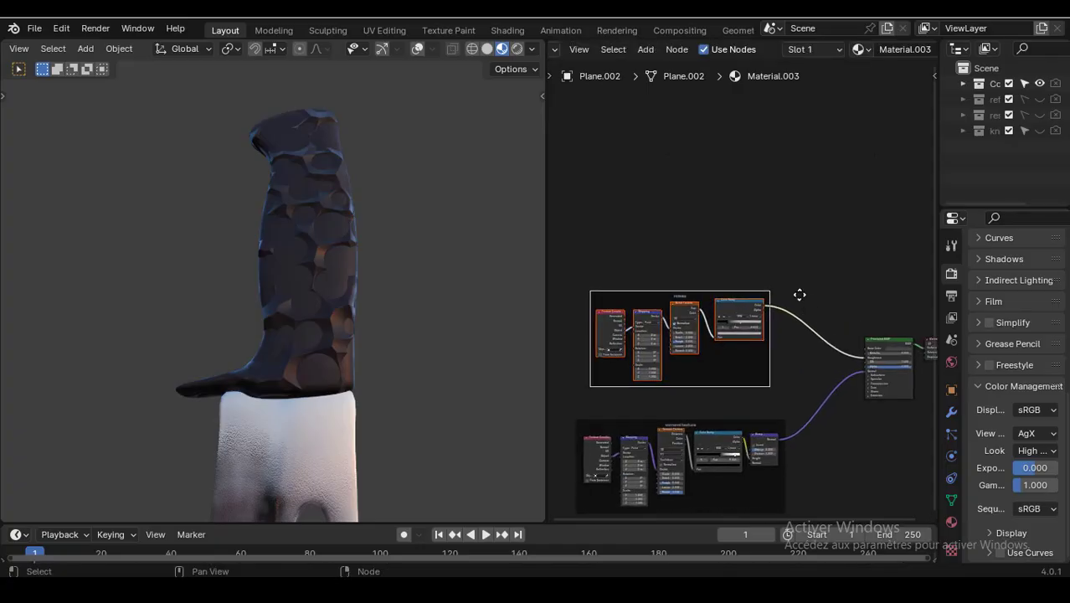
{"action": "middle_click_drag", "start_coordinate": [801, 294], "coordinate": [773, 150]}
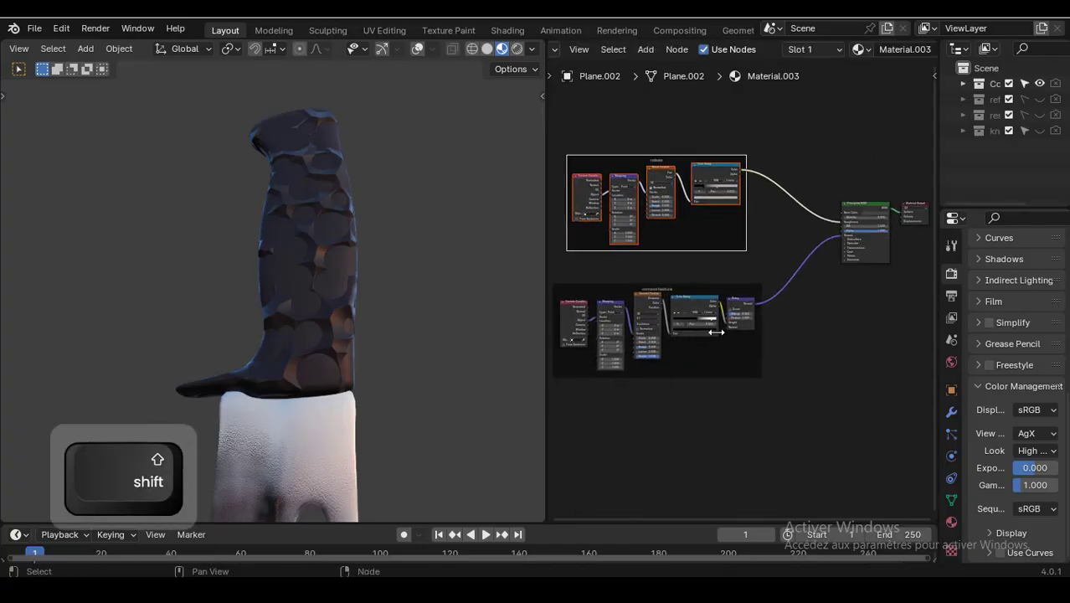
{"action": "left_click_drag", "start_coordinate": [737, 353], "coordinate": [682, 308]}
{"action": "left_click_drag", "start_coordinate": [587, 302], "coordinate": [584, 300]}
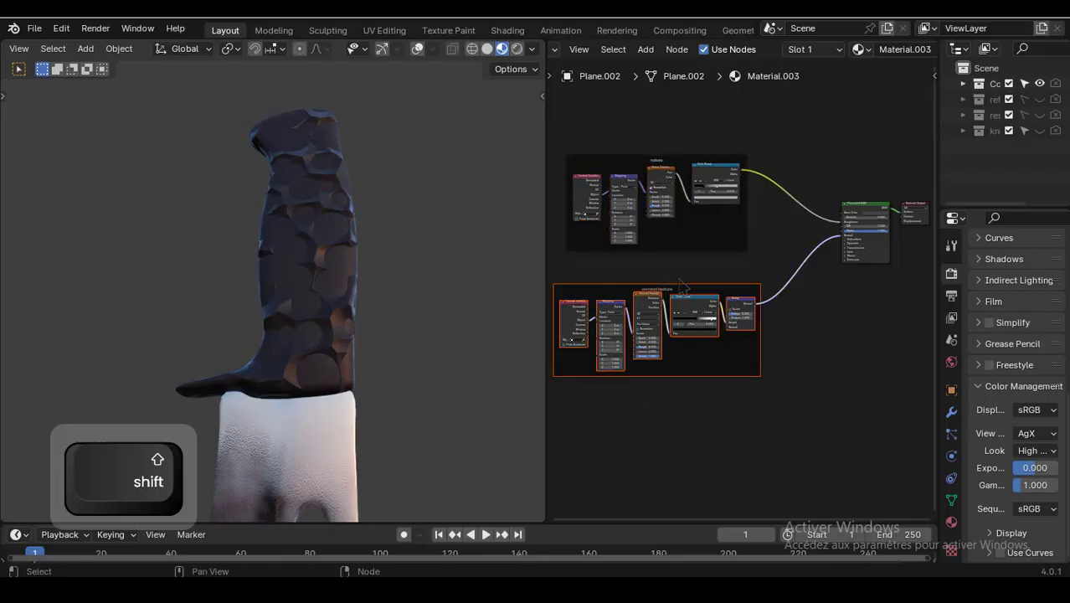
{"action": "key", "text": "ctrl"}
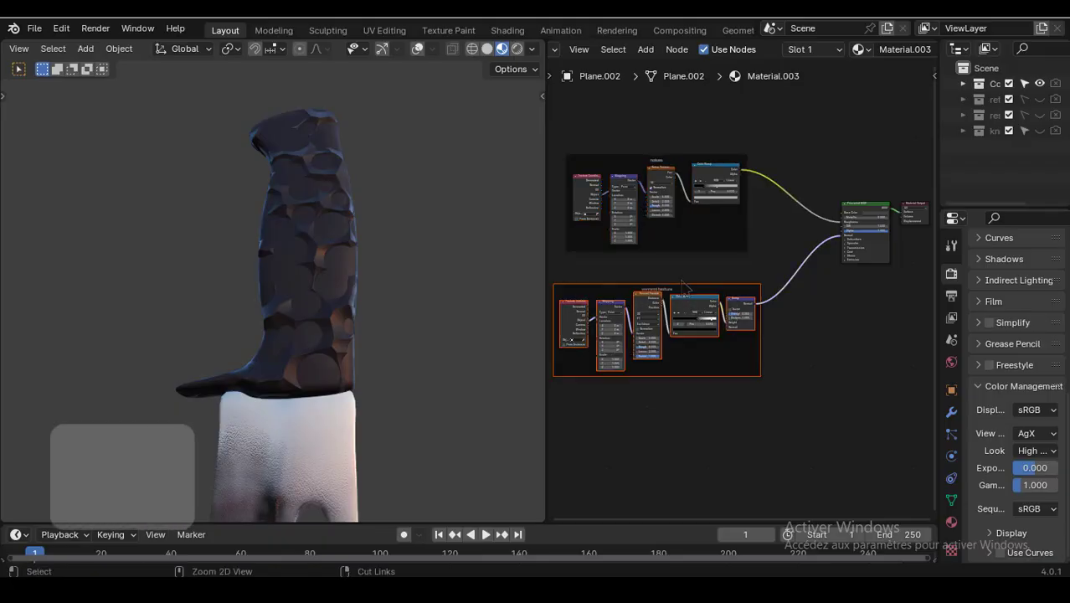
{"action": "key", "text": "ctrl+j"}
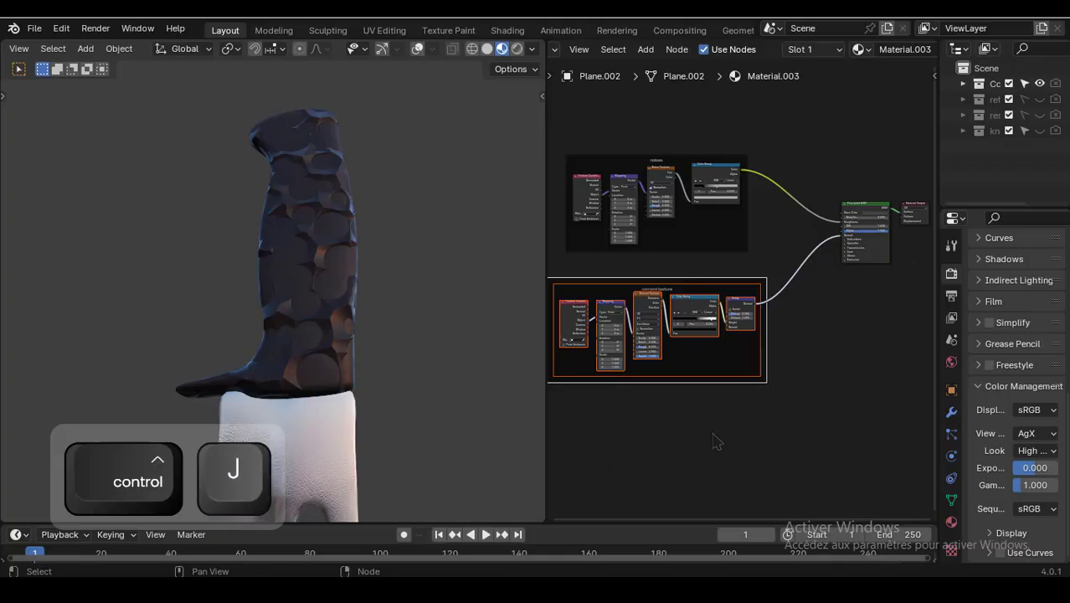
- Paste the noise nodes again and preview the Noise Texture output, then undo both
{"action": "middle_click_drag", "start_coordinate": [714, 434], "coordinate": [746, 350]}
{"action": "key", "text": "ctrl+v"}
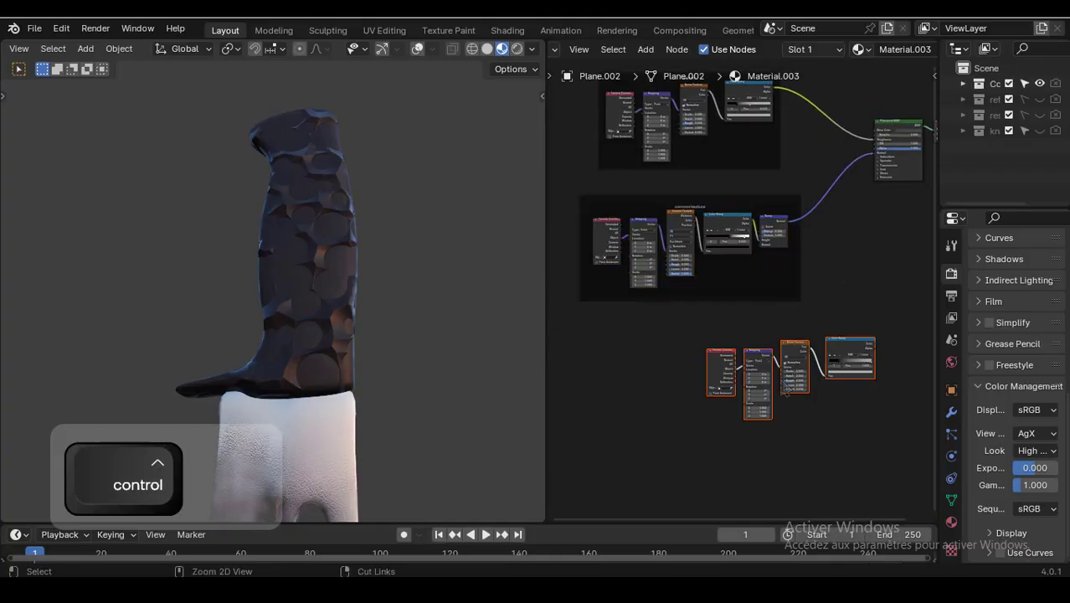
{"action": "scroll", "coordinate": [838, 335], "scroll_direction": "up", "scroll_amount": 3}
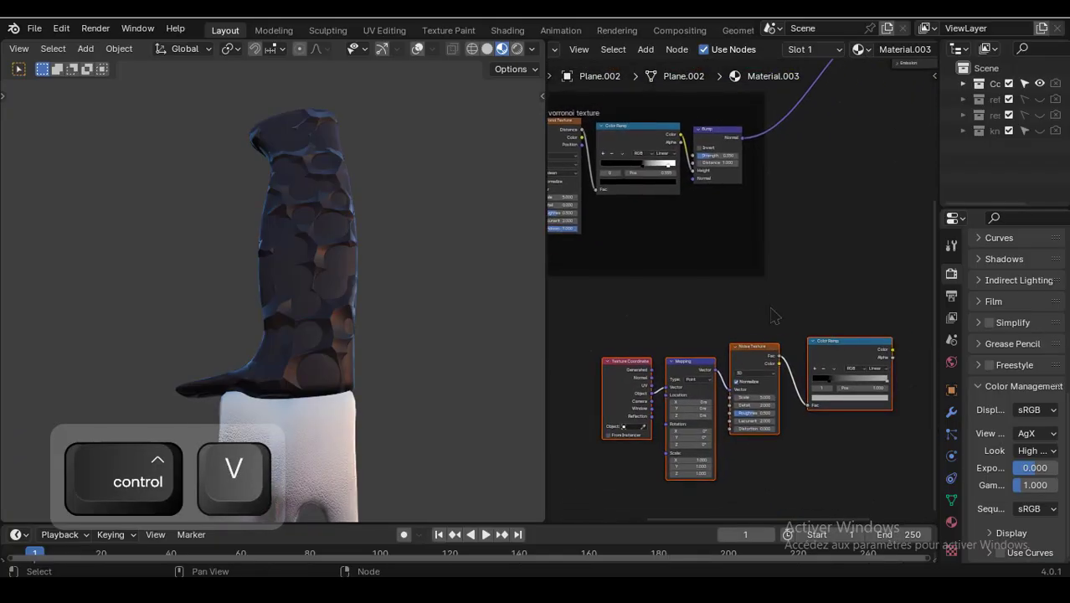
{"action": "scroll", "coordinate": [803, 344], "scroll_direction": "up", "scroll_amount": 1}
{"action": "scroll", "coordinate": [760, 415], "scroll_direction": "up", "scroll_amount": 3}
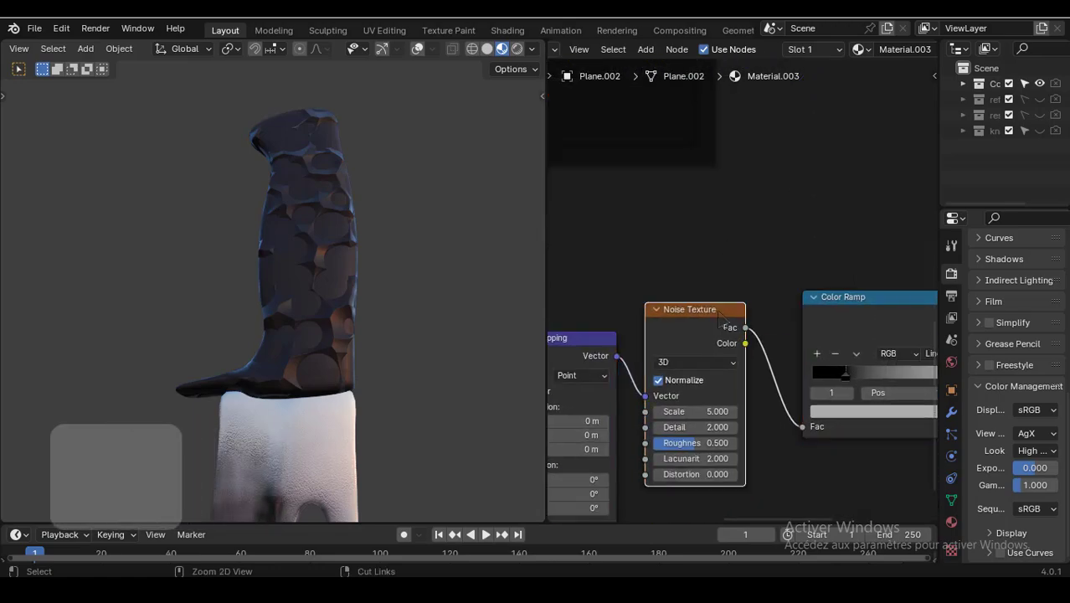
{"action": "left_click", "coordinate": [722, 313], "text": "ctrl+shift"}
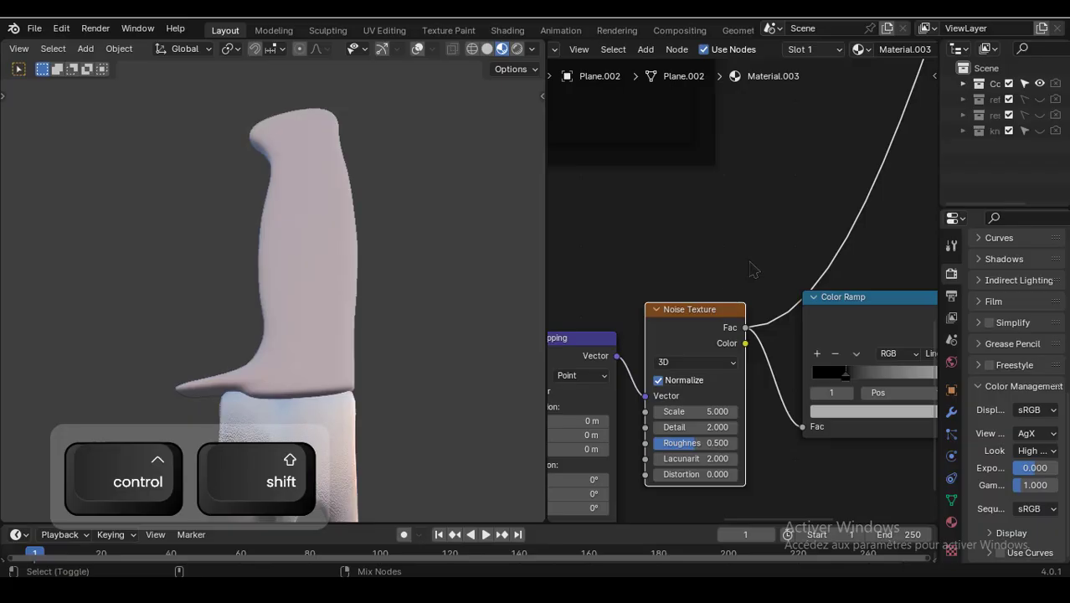
{"action": "scroll", "coordinate": [750, 262], "scroll_direction": "down", "scroll_amount": 4}
{"action": "middle_click_drag", "start_coordinate": [750, 263], "coordinate": [754, 279]}
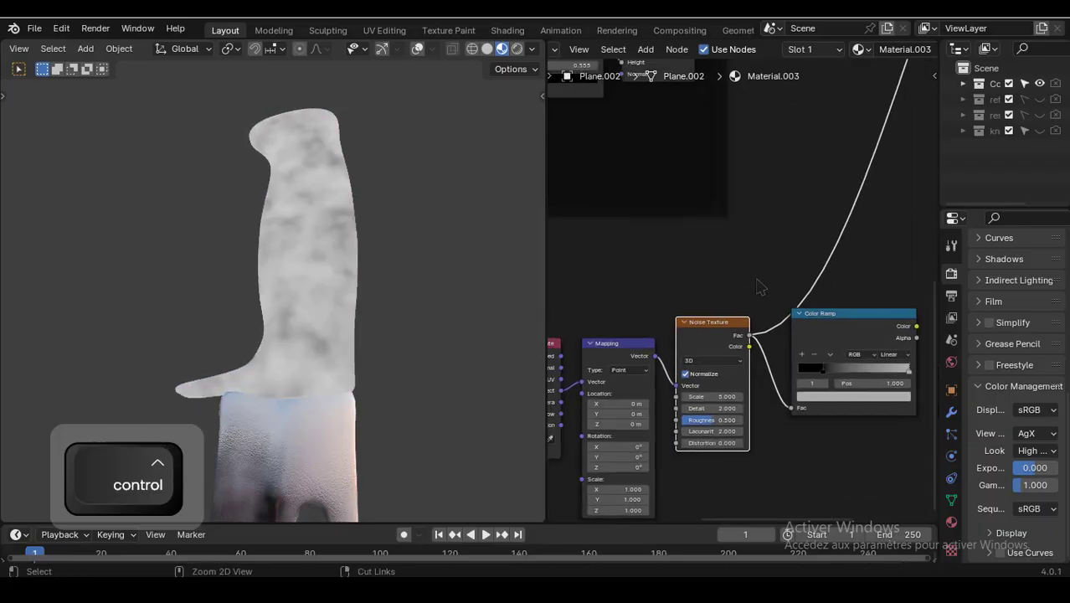
{"action": "key", "text": "ctrl+z"}
{"action": "key", "text": "ctrl+z"}
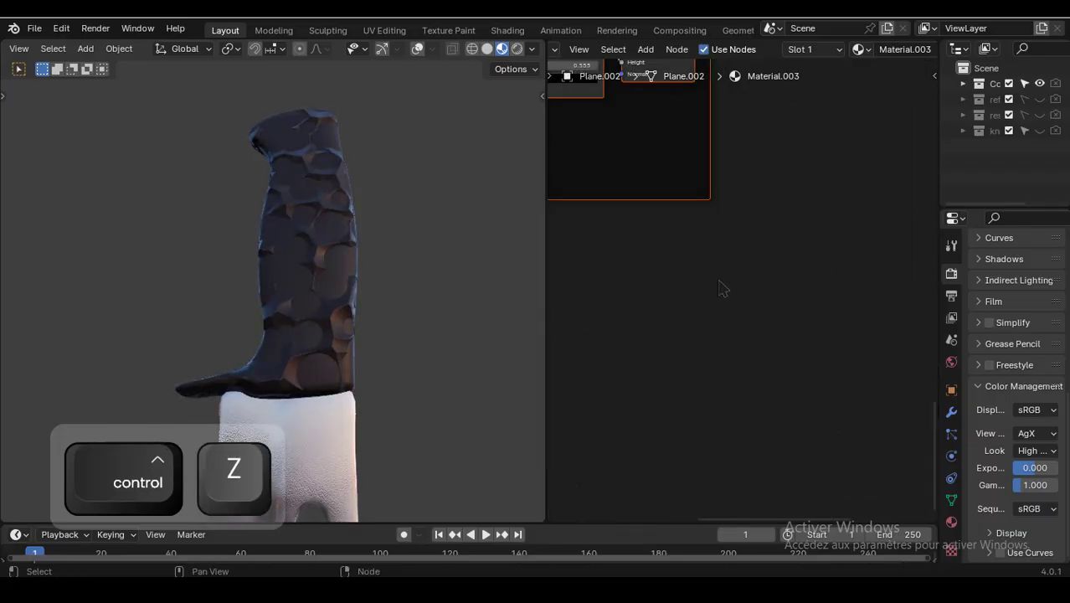
- Select the voronoi texture frame and duplicate it by copying and pasting
{"action": "middle_click_drag", "start_coordinate": [722, 288], "coordinate": [925, 442]}
{"action": "scroll", "coordinate": [848, 382], "scroll_direction": "down", "scroll_amount": 7}
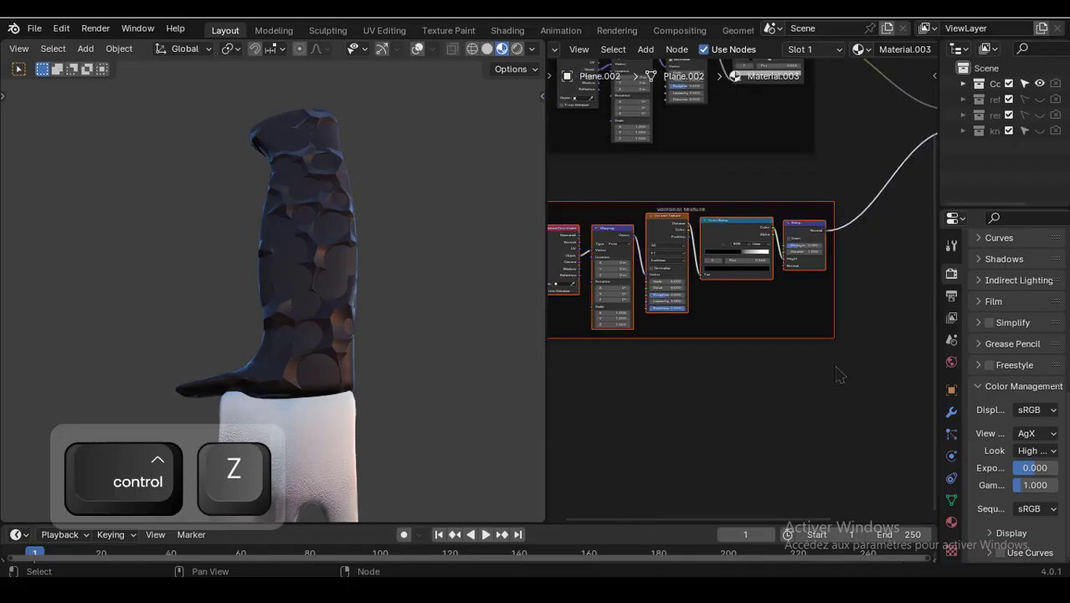
{"action": "middle_click_drag", "start_coordinate": [838, 368], "coordinate": [880, 385]}
{"action": "left_click_drag", "start_coordinate": [863, 341], "coordinate": [588, 235]}
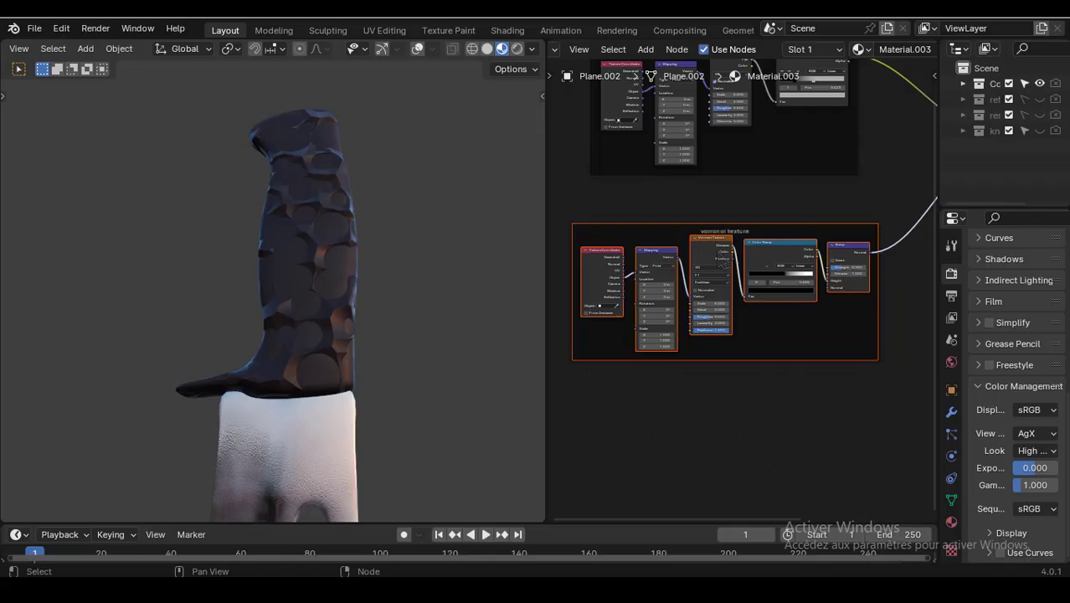
{"action": "key", "text": "ctrl+c"}
{"action": "middle_click_drag", "start_coordinate": [747, 400], "coordinate": [710, 297]}
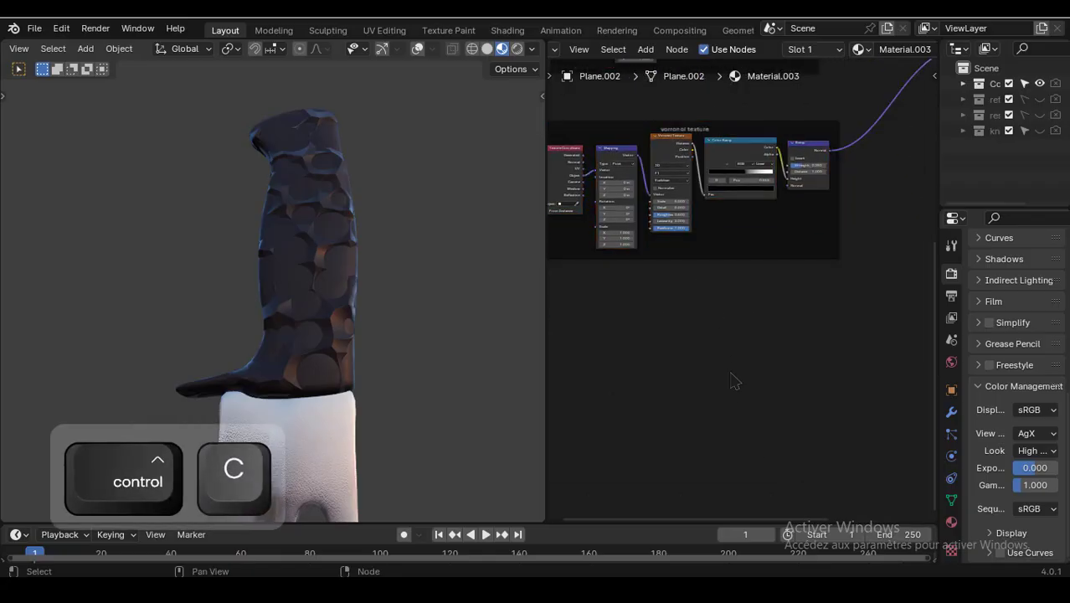
{"action": "key", "text": "ctrl+v"}
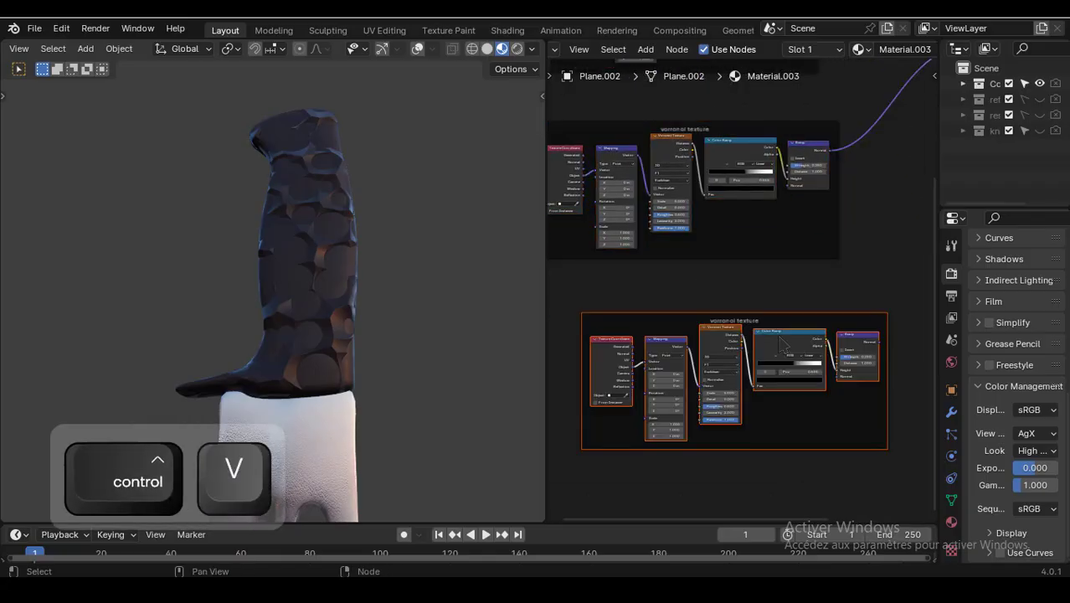
- Preview the duplicated Voronoi Texture output on the handle and set its Scale to 200
{"action": "scroll", "coordinate": [780, 342], "scroll_direction": "up", "scroll_amount": 4}
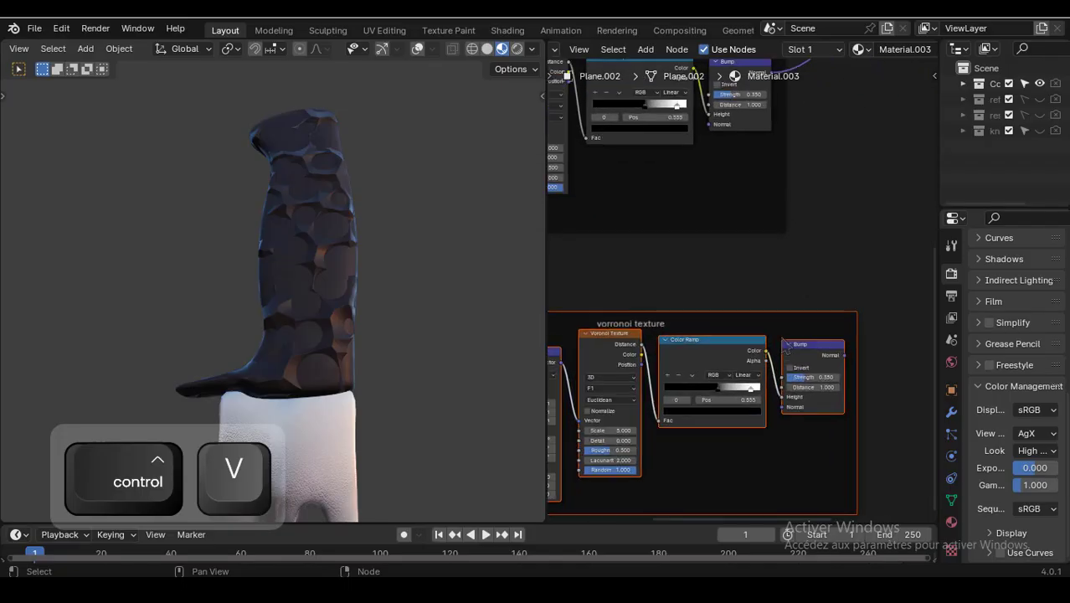
{"action": "scroll", "coordinate": [785, 345], "scroll_direction": "up", "scroll_amount": 1}
{"action": "left_click", "coordinate": [833, 268]}
{"action": "scroll", "coordinate": [821, 357], "scroll_direction": "up", "scroll_amount": 1}
{"action": "middle_click_drag", "start_coordinate": [663, 297], "coordinate": [711, 267]}
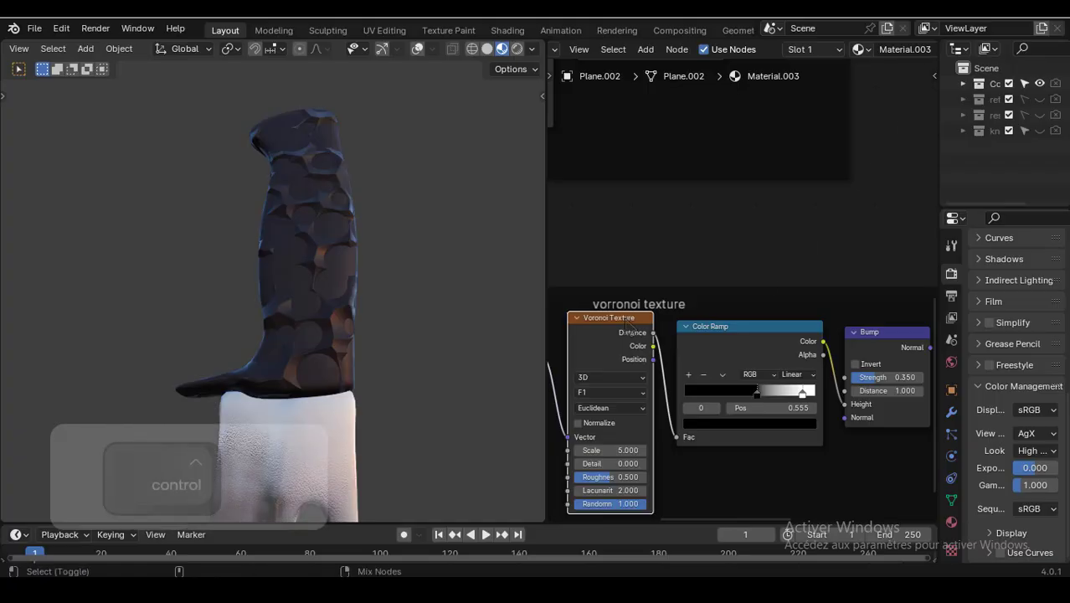
{"action": "left_click", "coordinate": [625, 322], "text": "ctrl+shift"}
{"action": "middle_click_drag", "start_coordinate": [655, 265], "coordinate": [738, 217]}
{"action": "scroll", "coordinate": [722, 233], "scroll_direction": "up", "scroll_amount": 5}
{"action": "scroll", "coordinate": [749, 284], "scroll_direction": "up", "scroll_amount": 2}
{"action": "middle_click_drag", "start_coordinate": [755, 449], "coordinate": [755, 358]}
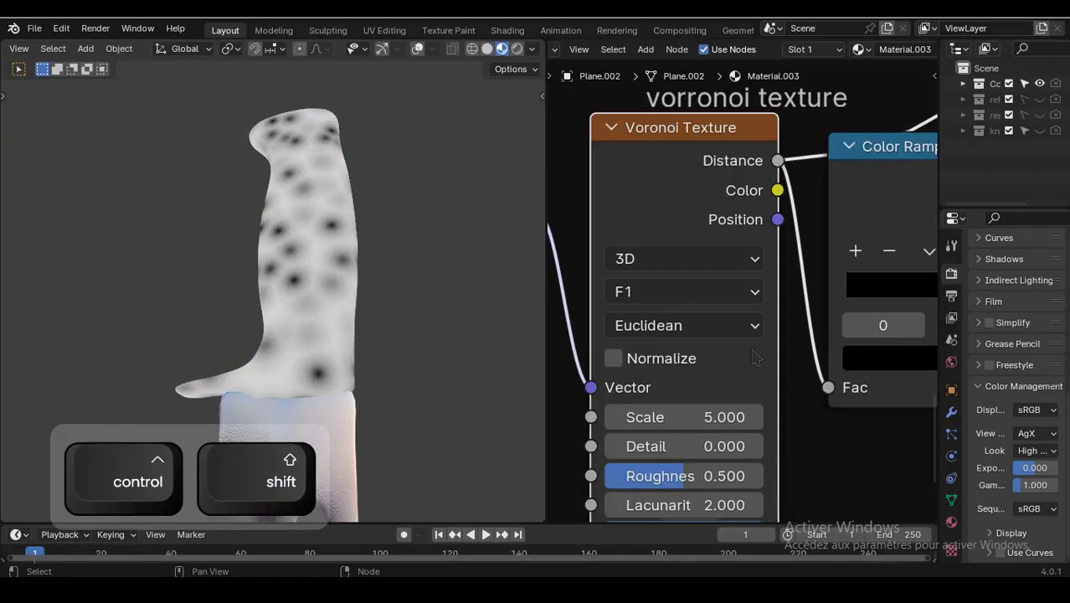
{"action": "left_click", "coordinate": [706, 416]}
{"action": "type", "text": "2"}
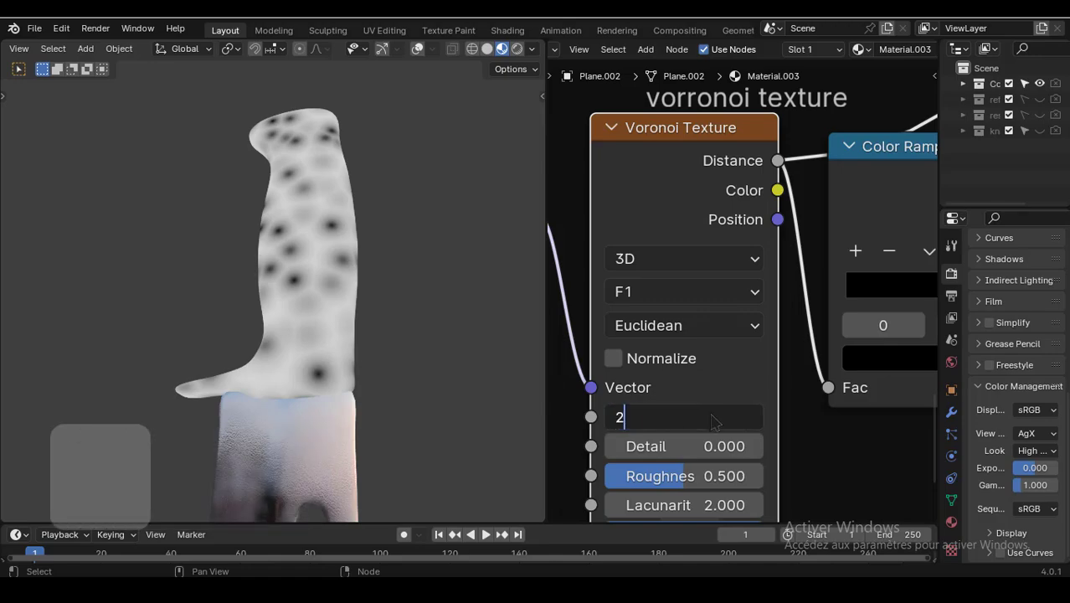
{"action": "left_click", "coordinate": [837, 432]}
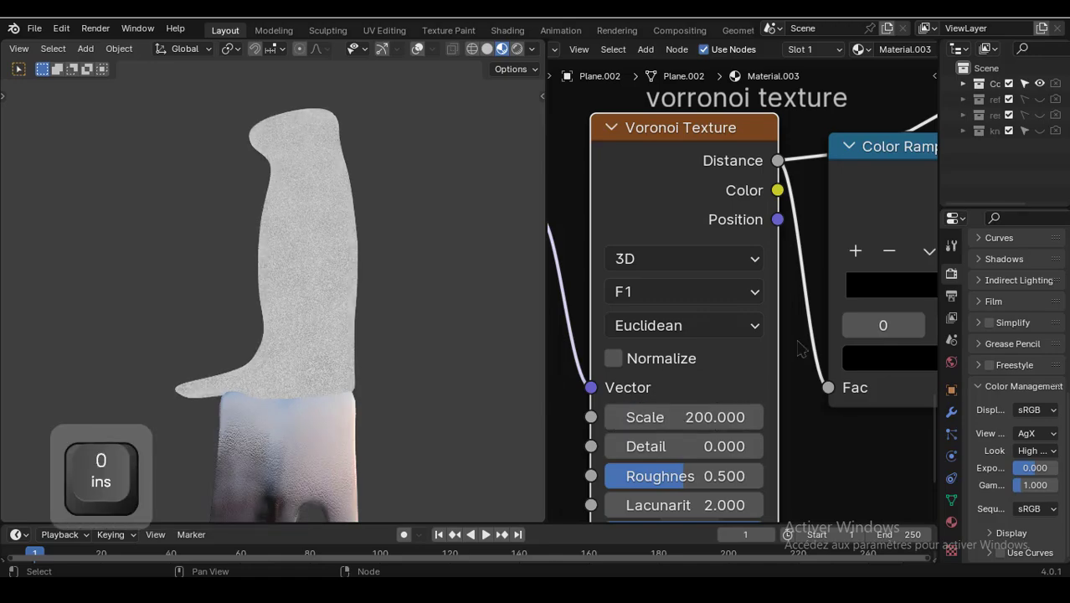
- Rearrange the duplicated voronoi frame and its nodes below the original voronoi texture frame
{"action": "scroll", "coordinate": [793, 300], "scroll_direction": "down", "scroll_amount": 2}
{"action": "middle_click_drag", "start_coordinate": [784, 301], "coordinate": [692, 356]}
{"action": "scroll", "coordinate": [745, 292], "scroll_direction": "down", "scroll_amount": 4}
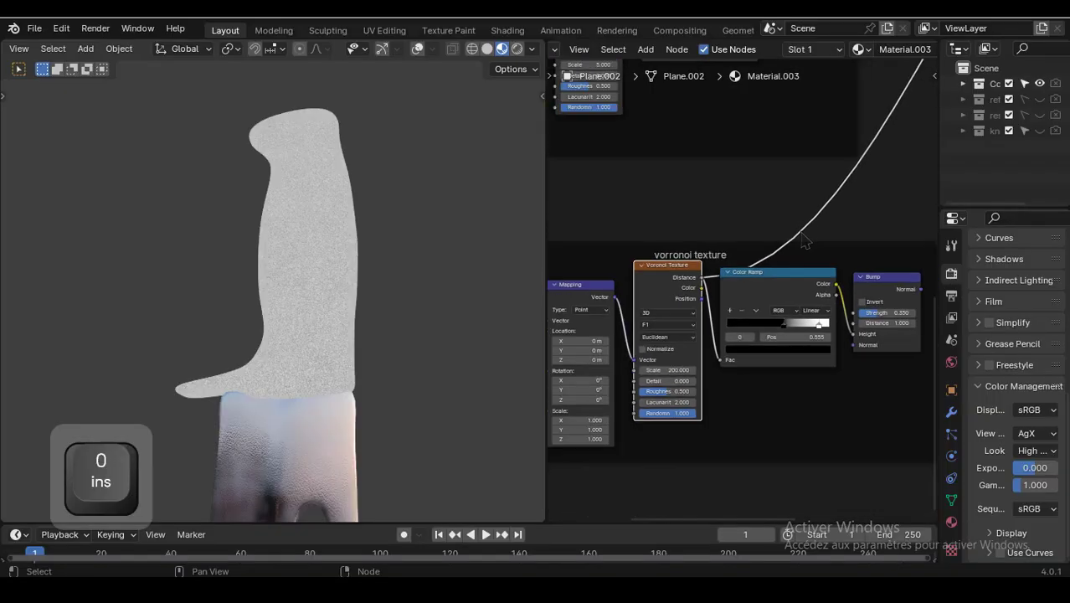
{"action": "middle_click_drag", "start_coordinate": [805, 236], "coordinate": [700, 319]}
{"action": "middle_click_drag", "start_coordinate": [769, 268], "coordinate": [791, 368]}
{"action": "left_click_drag", "start_coordinate": [698, 172], "coordinate": [757, 165]}
{"action": "scroll", "coordinate": [781, 326], "scroll_direction": "down", "scroll_amount": 1}
{"action": "scroll", "coordinate": [765, 375], "scroll_direction": "down", "scroll_amount": 3}
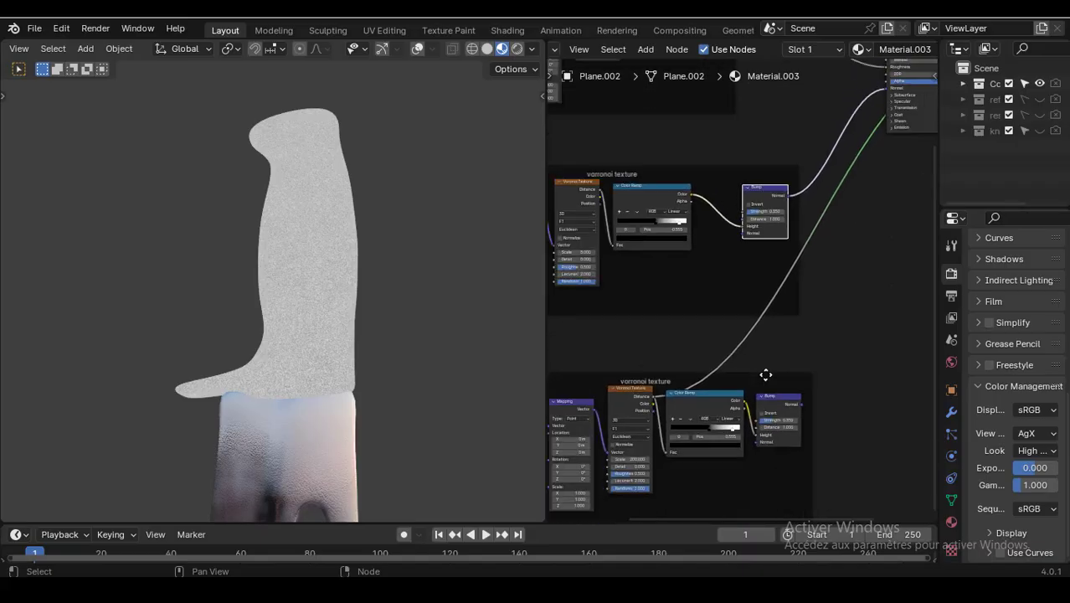
{"action": "left_click_drag", "start_coordinate": [821, 477], "coordinate": [569, 355]}
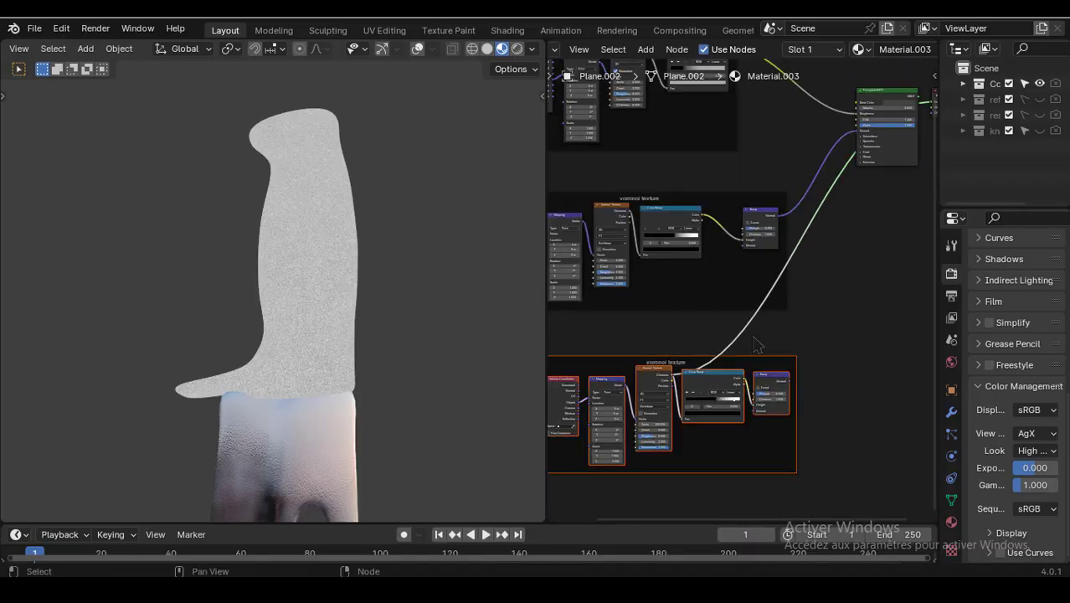
- Chain the duplicated Bump node's Normal output into the Normal input of the original Bump node
{"action": "left_click_drag", "start_coordinate": [760, 373], "coordinate": [674, 370]}
{"action": "scroll", "coordinate": [700, 334], "scroll_direction": "up", "scroll_amount": 6}
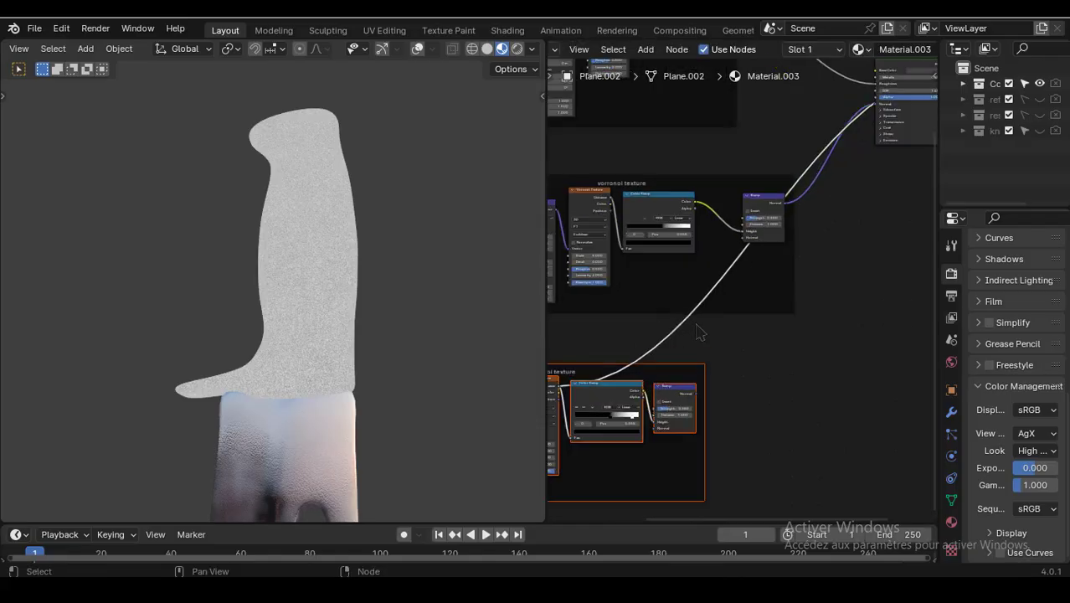
{"action": "middle_click_drag", "start_coordinate": [699, 339], "coordinate": [719, 288]}
{"action": "scroll", "coordinate": [727, 387], "scroll_direction": "up", "scroll_amount": 3}
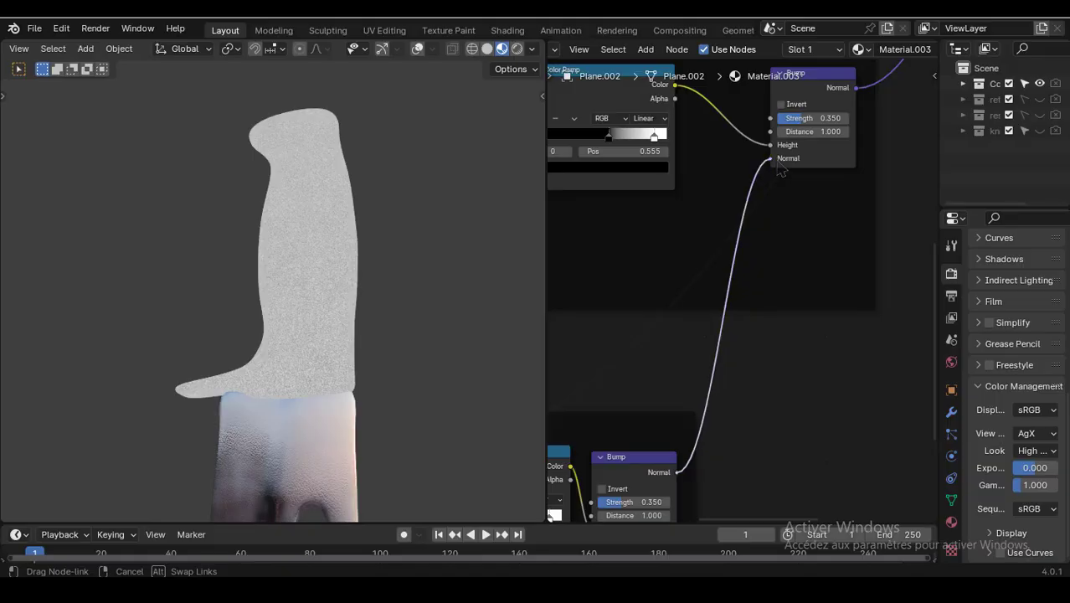
{"action": "middle_click_drag", "start_coordinate": [833, 191], "coordinate": [729, 361]}
{"action": "scroll", "coordinate": [748, 321], "scroll_direction": "down", "scroll_amount": 4}
{"action": "middle_click_drag", "start_coordinate": [749, 320], "coordinate": [675, 442]}
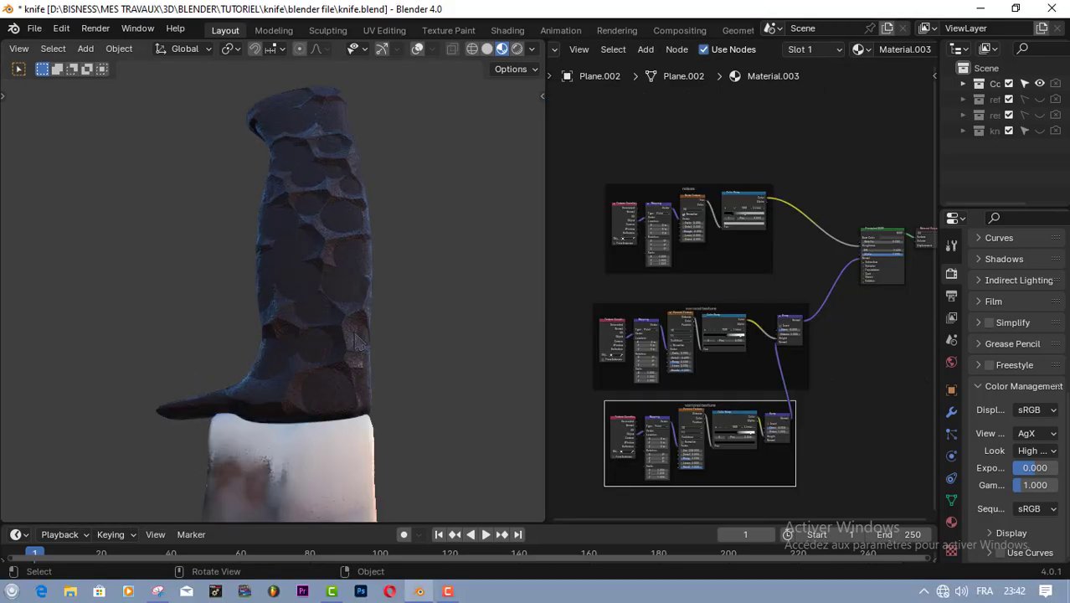
- Zoom and orbit the viewport to inspect the layered bump detail on the handle
{"action": "scroll", "coordinate": [356, 342], "scroll_direction": "up", "scroll_amount": 5}
{"action": "scroll", "coordinate": [387, 356], "scroll_direction": "down", "scroll_amount": 2}
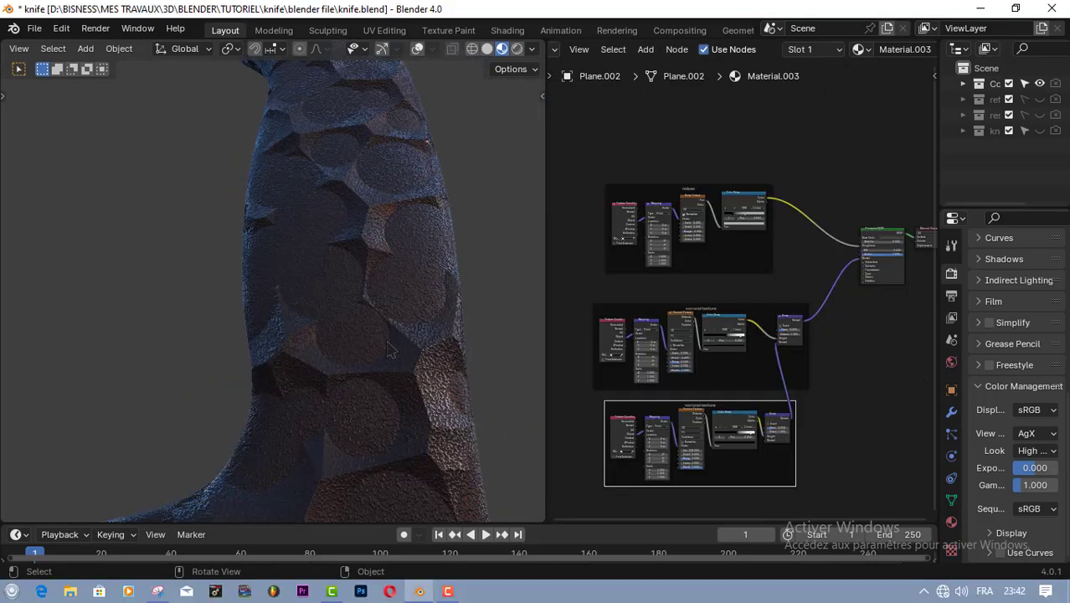
{"action": "middle_click_drag", "start_coordinate": [389, 316], "coordinate": [290, 361]}
{"action": "scroll", "coordinate": [392, 336], "scroll_direction": "down", "scroll_amount": 5}
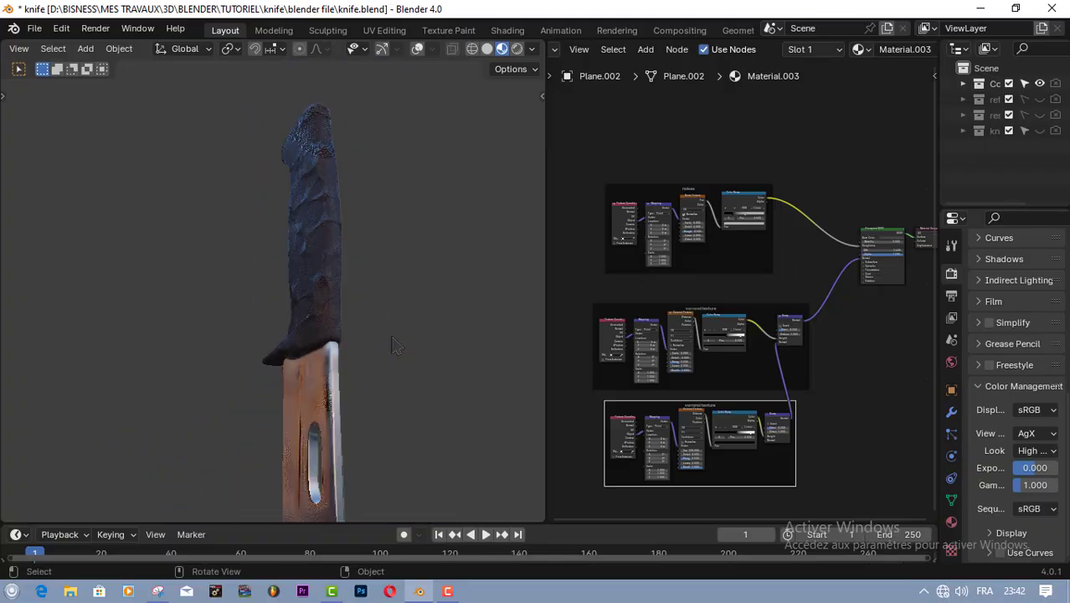
{"action": "scroll", "coordinate": [396, 348], "scroll_direction": "down", "scroll_amount": 5}
{"action": "middle_click_drag", "start_coordinate": [360, 373], "coordinate": [471, 349]}
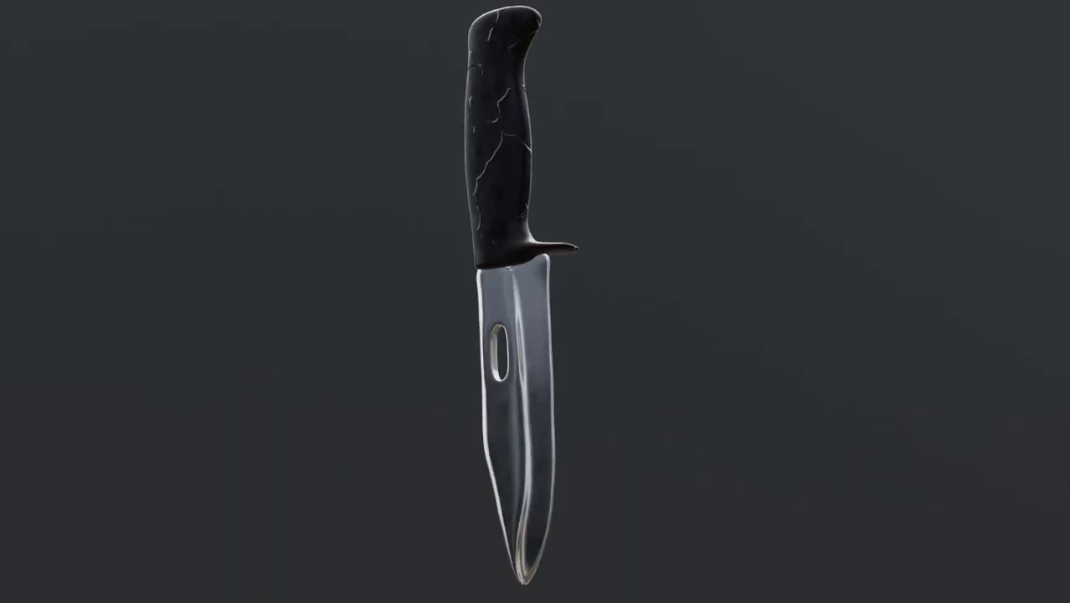